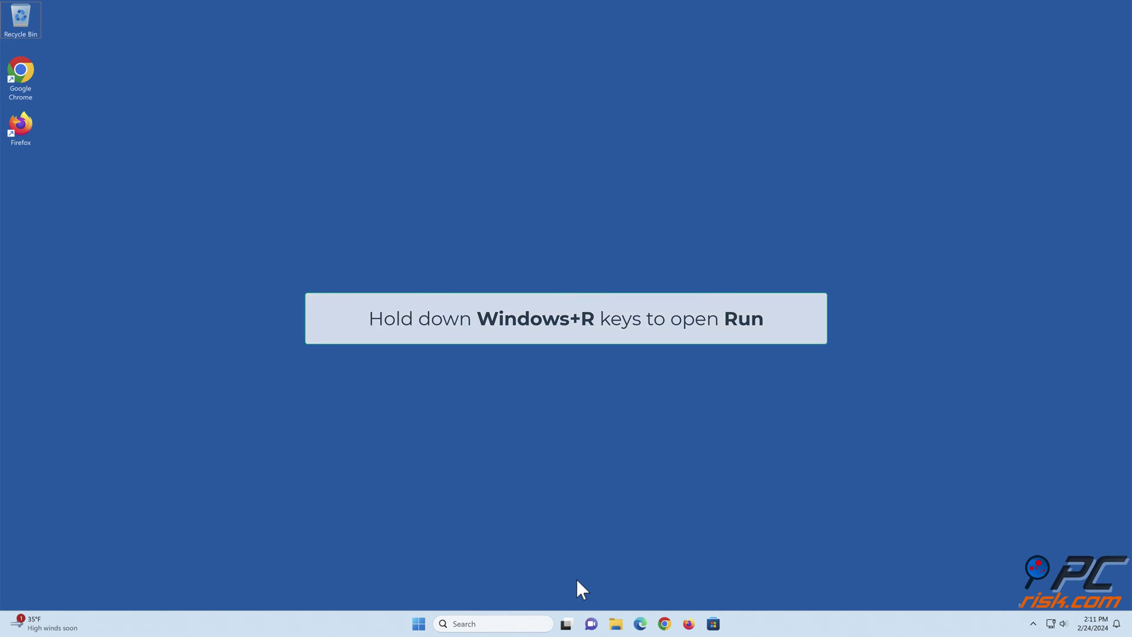
# Launch Event Viewer by running eventvwr from the Run dialog
pyautogui.press('super+r')
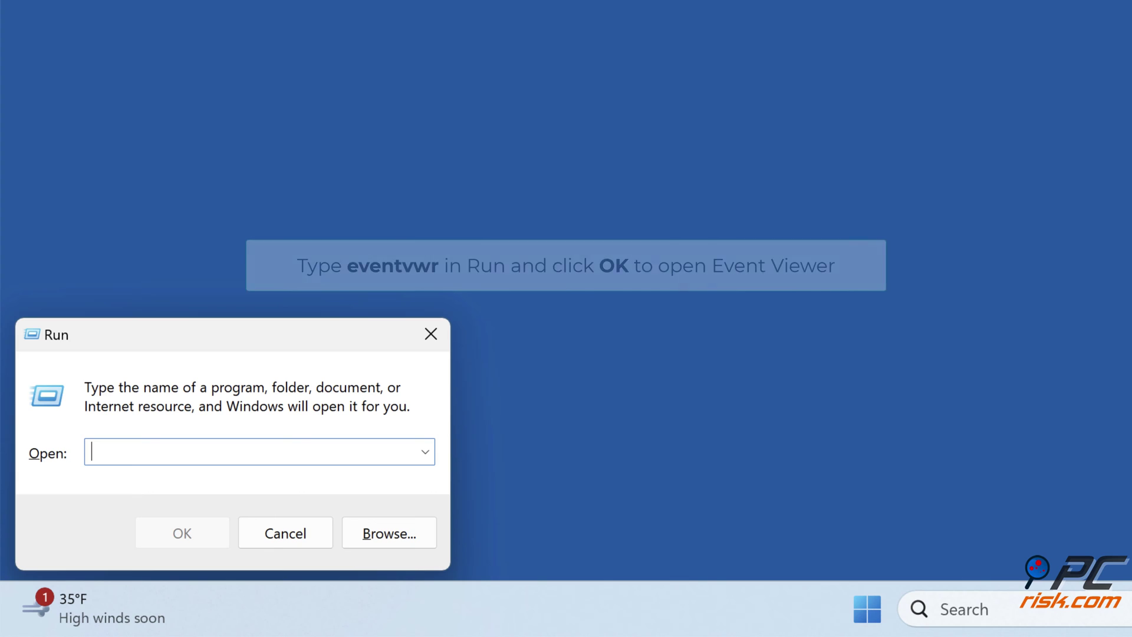
pyautogui.write('eventvwr')
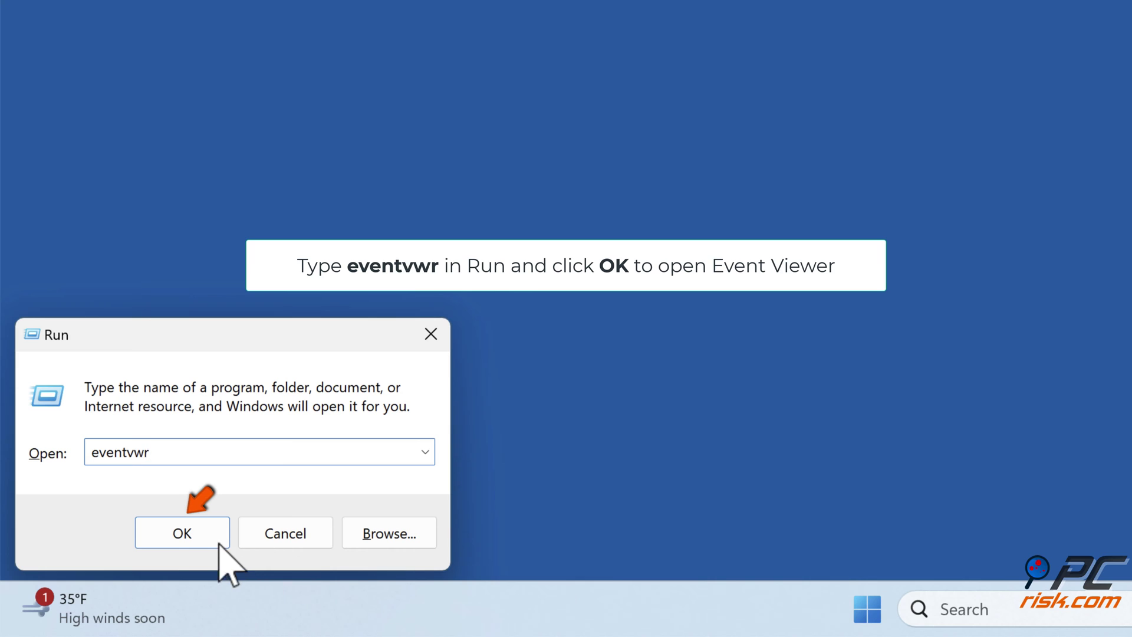
pyautogui.click(187, 536)
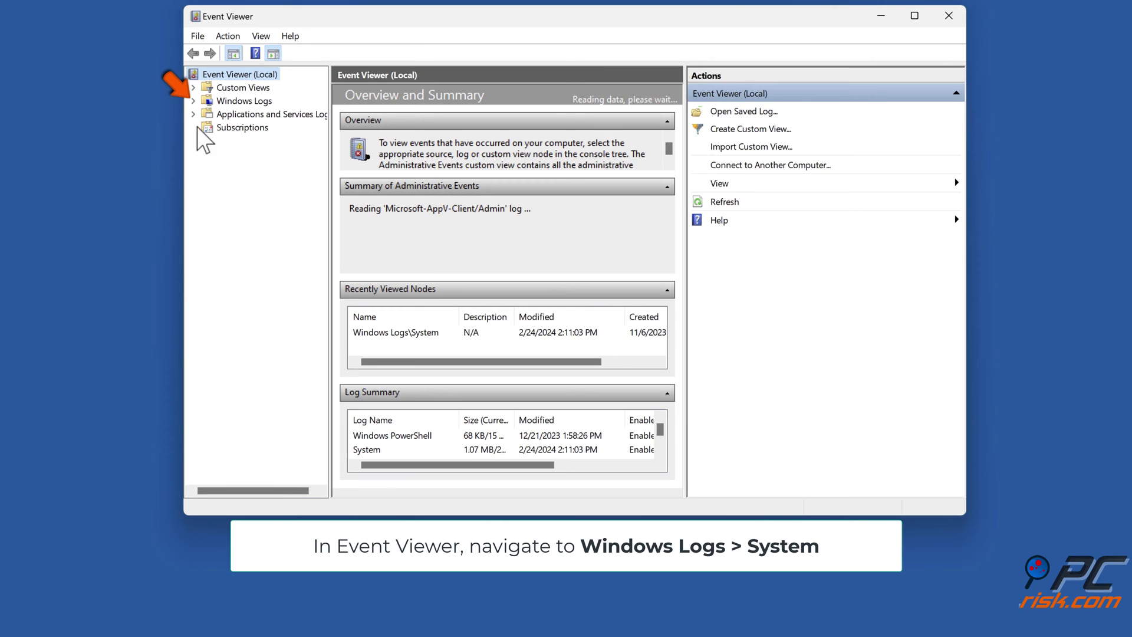
# Open the System log under Windows Logs and view the Event 10016 DistributedCOM warning
pyautogui.click(194, 101)
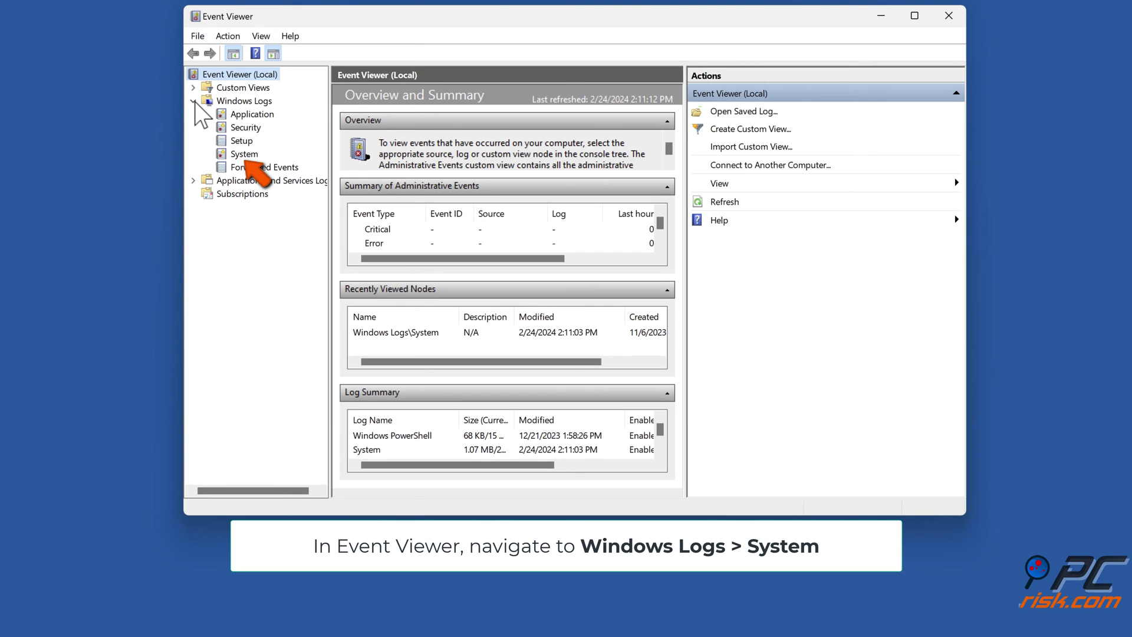
pyautogui.click(245, 155)
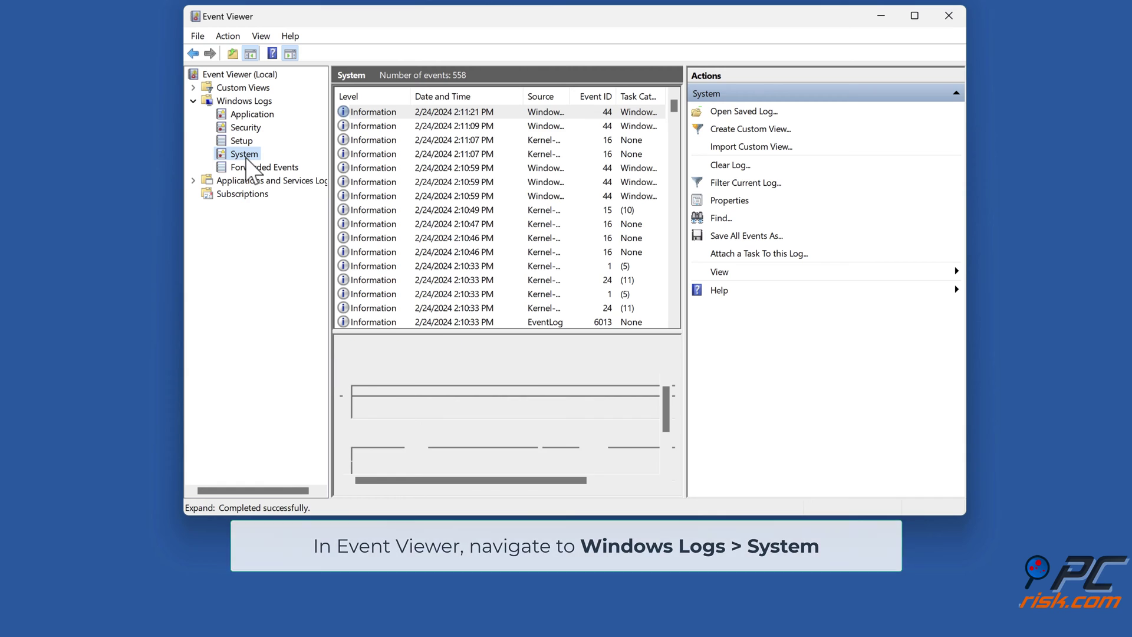
pyautogui.scroll(-5, 435, 186)
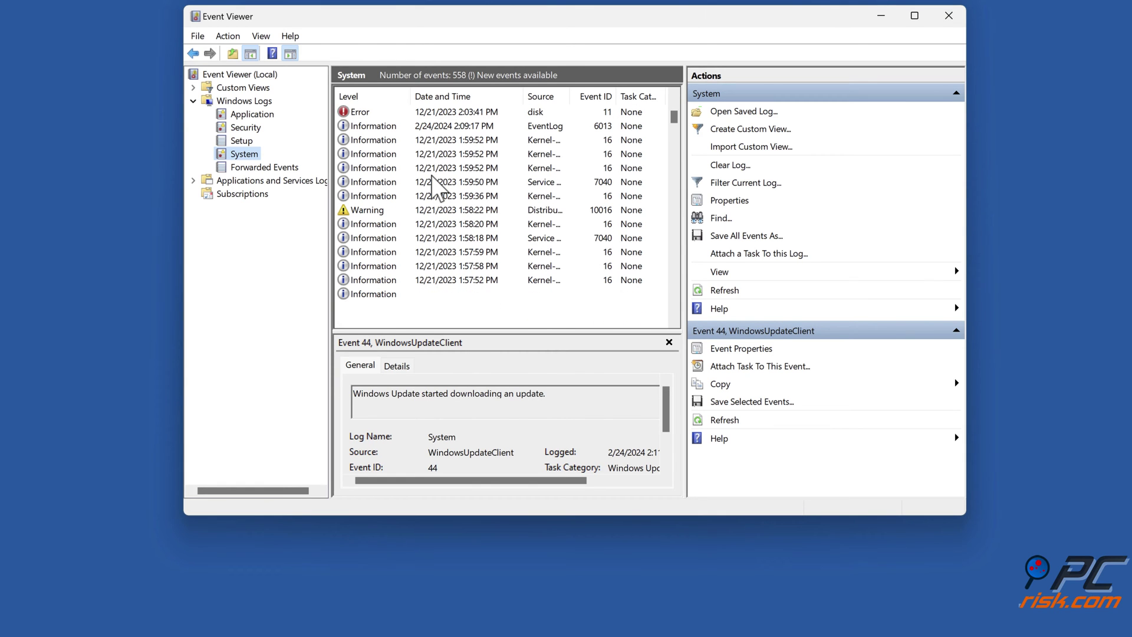
pyautogui.click(376, 212)
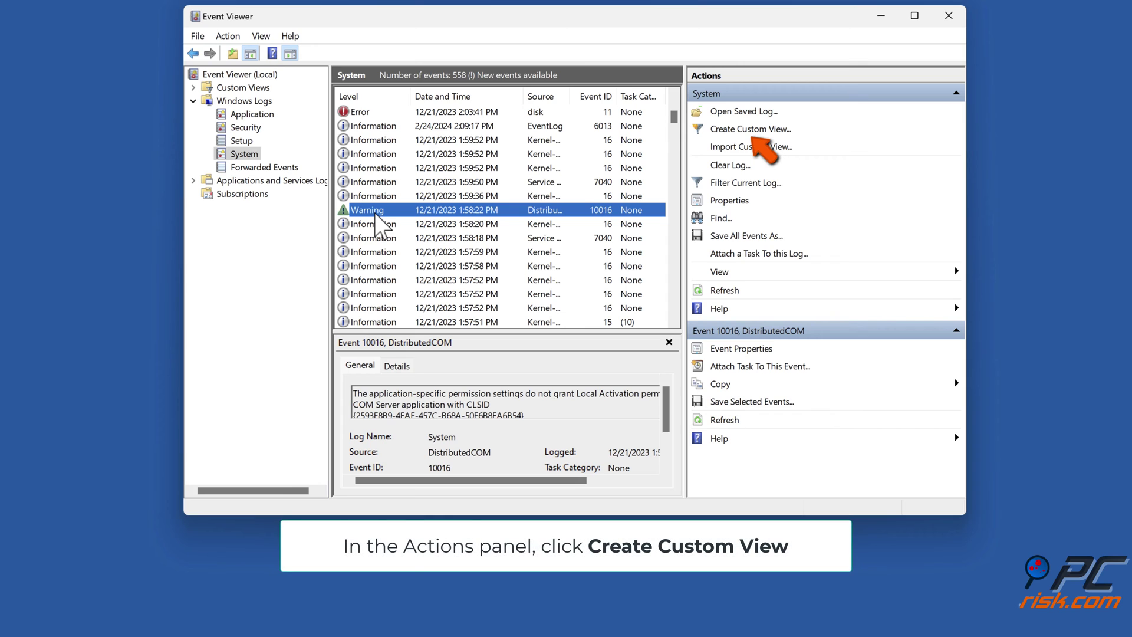
pyautogui.click(750, 135)
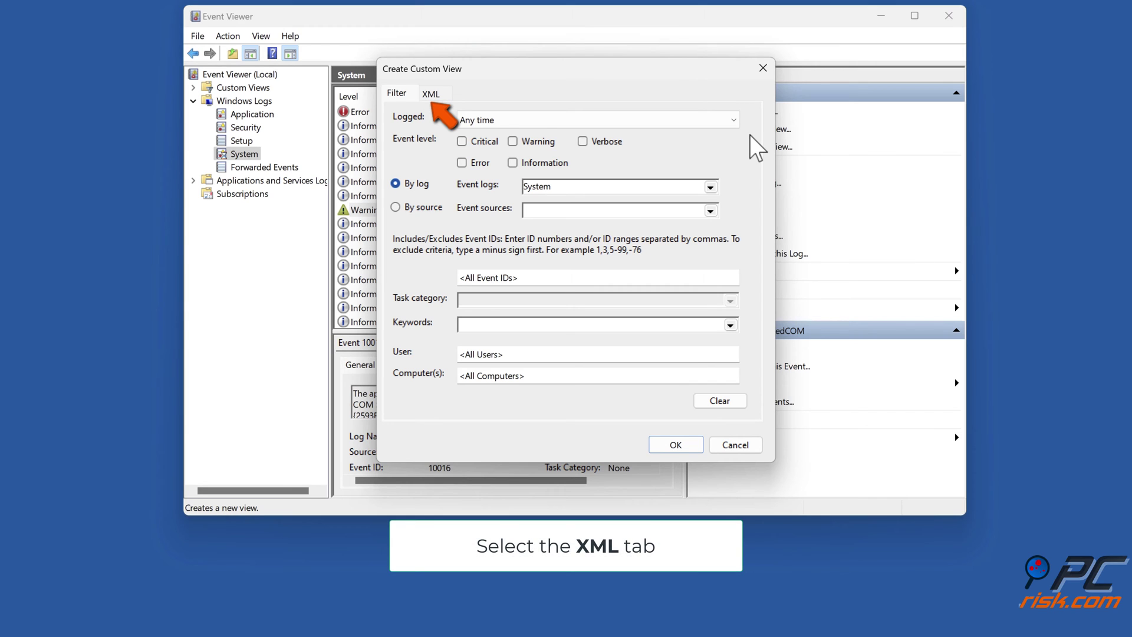
# Switch the custom view filter to manual XML query editing
pyautogui.click(430, 95)
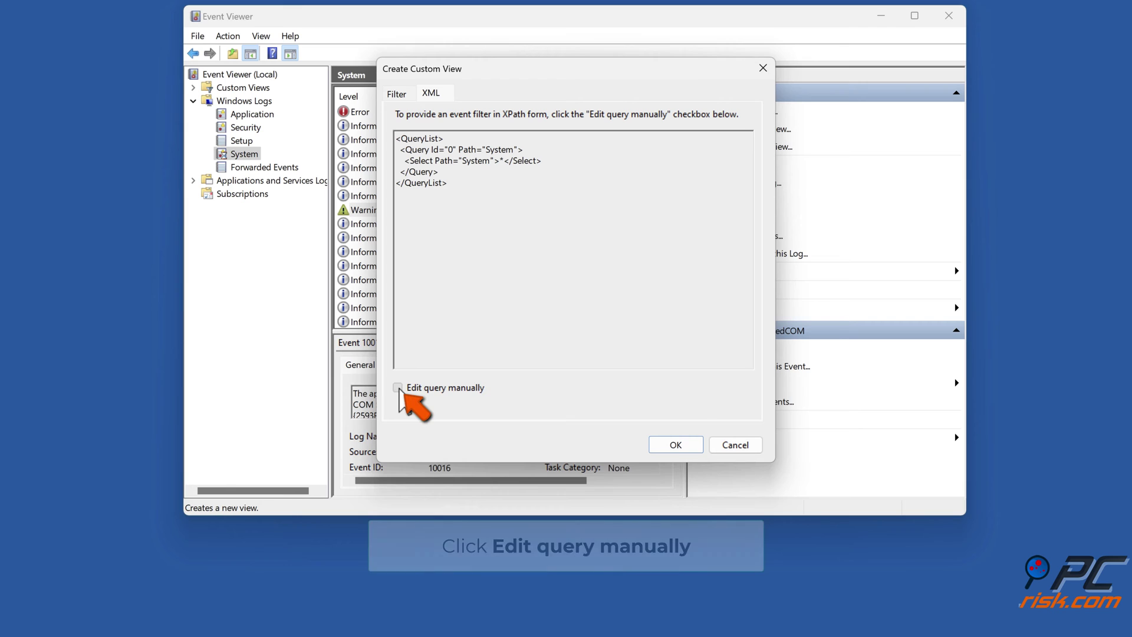
pyautogui.click(398, 388)
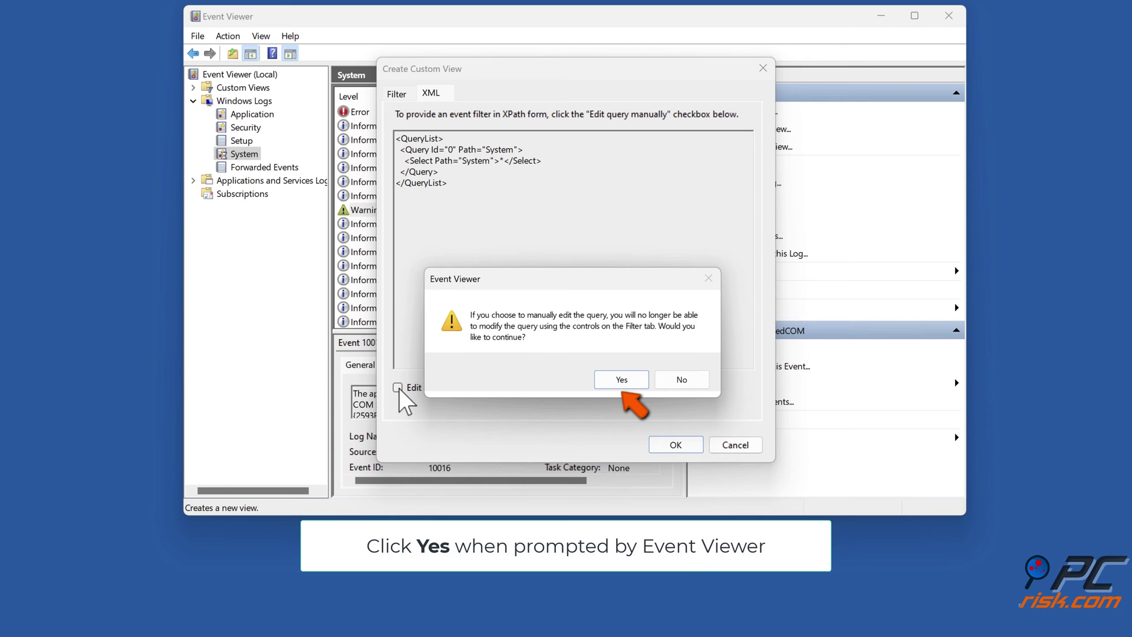
pyautogui.click(616, 382)
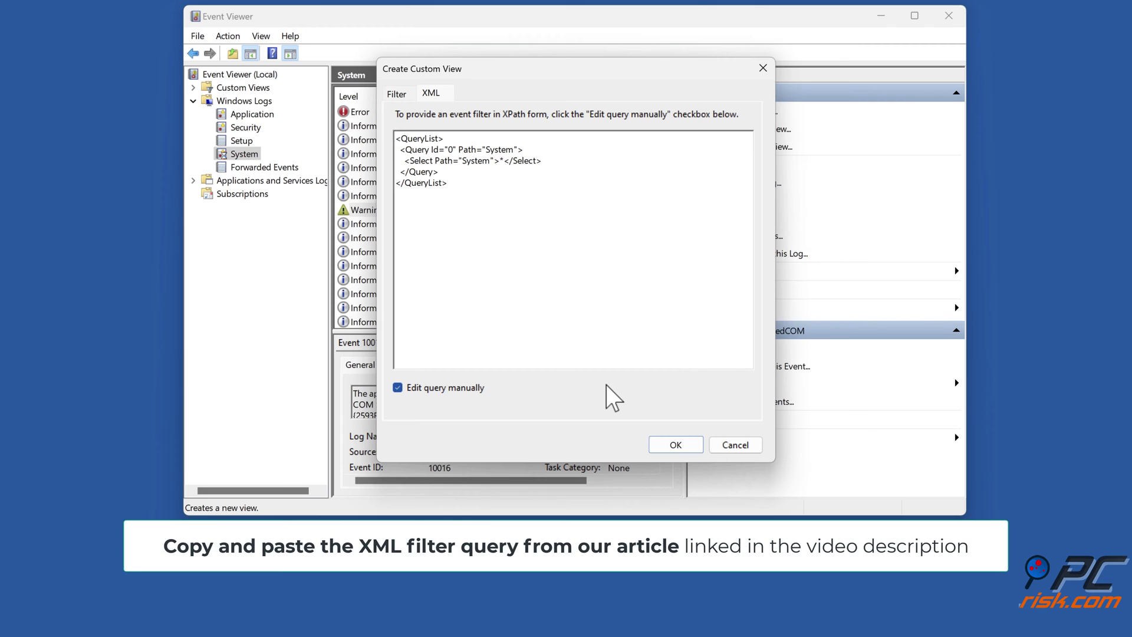
# Replace the XML query with the pasted XPath that suppresses Event ID 10016 entries
pyautogui.moveTo(453, 186); pyautogui.dragTo(391, 136)
pyautogui.press('Delete')
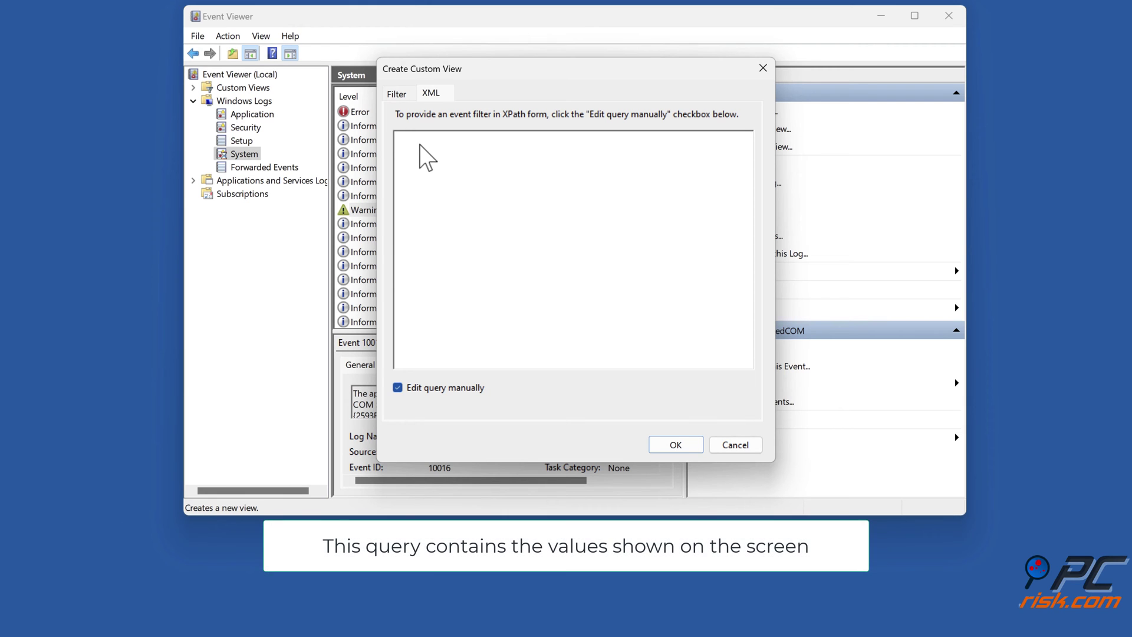
pyautogui.hotkey('ctrl', 'v')
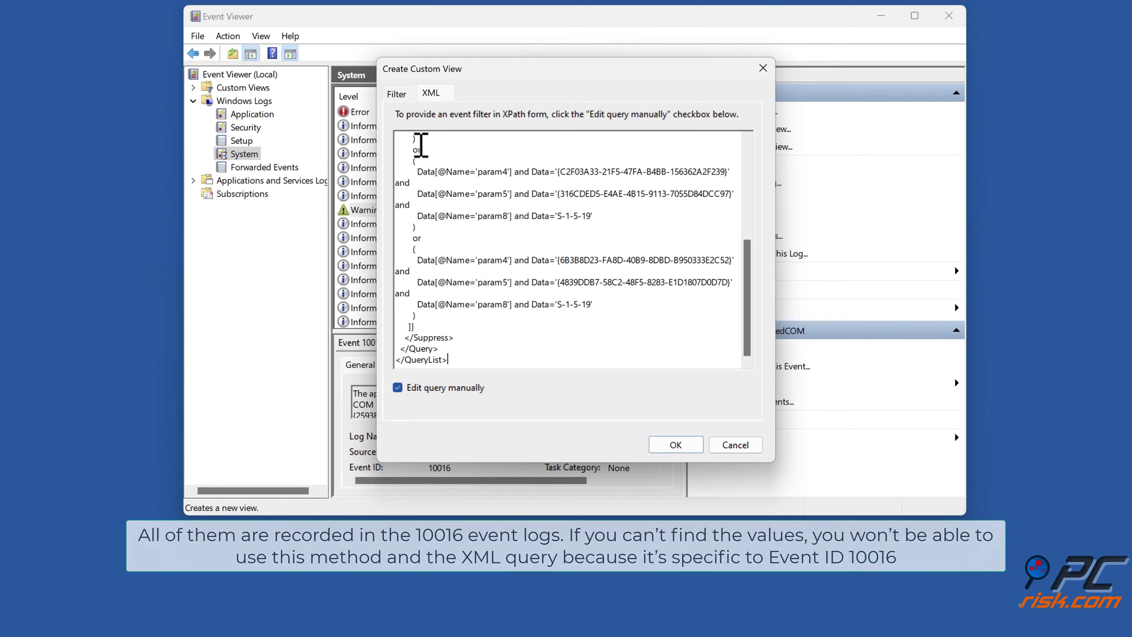
pyautogui.scroll(10, 421, 145)
pyautogui.scroll(1, 421, 145)
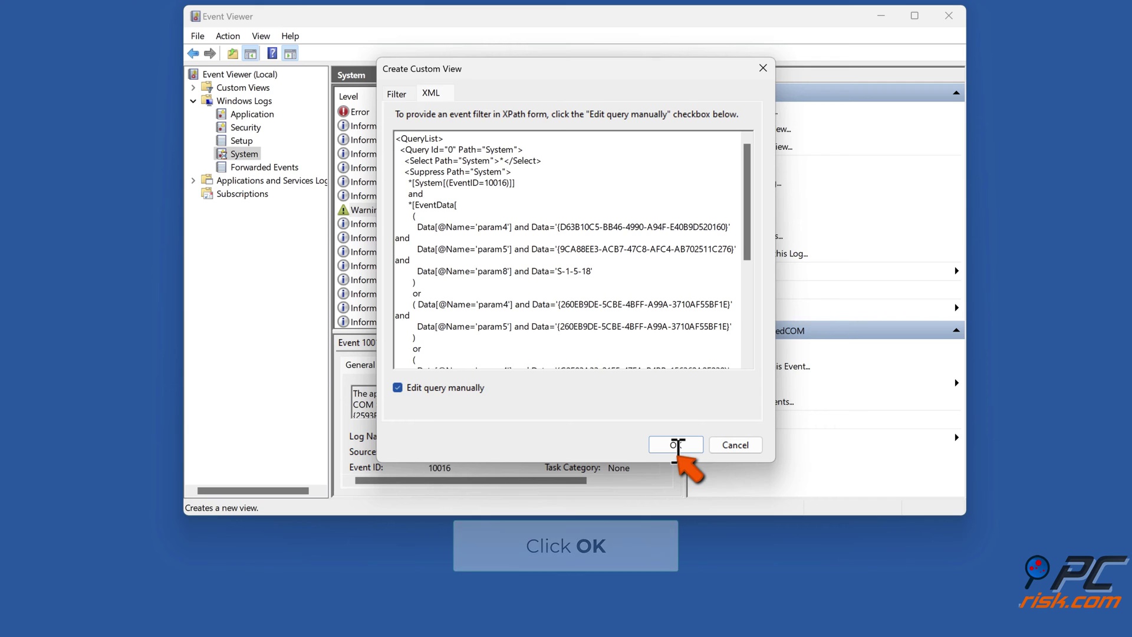
# Save the filter as the custom view 'New View' and close Event Viewer
pyautogui.click(676, 445)
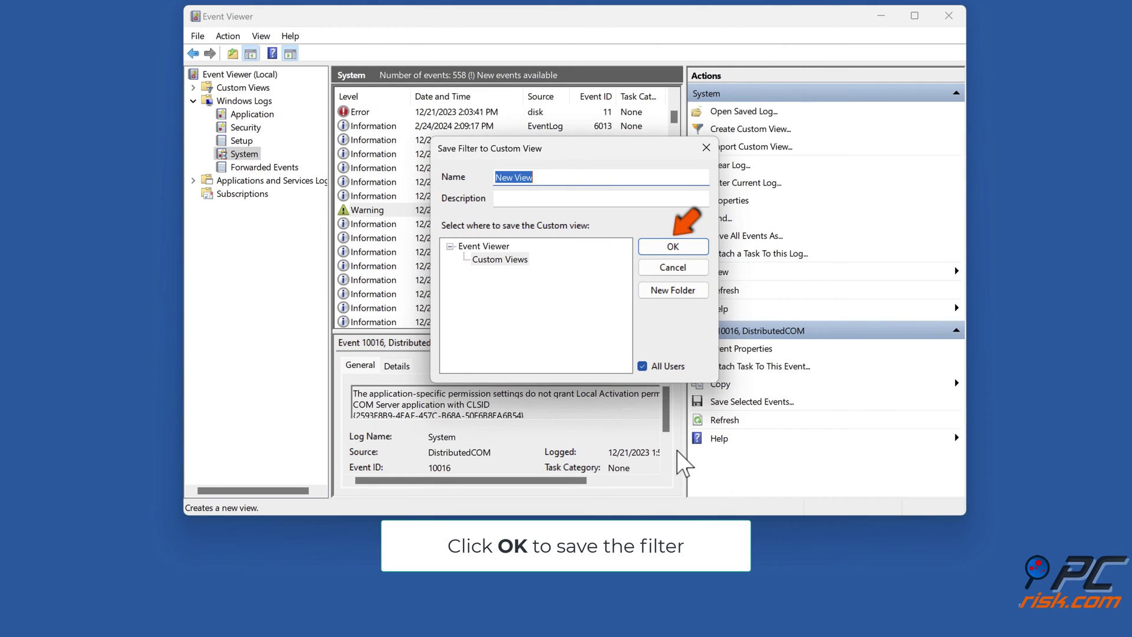
pyautogui.click(673, 253)
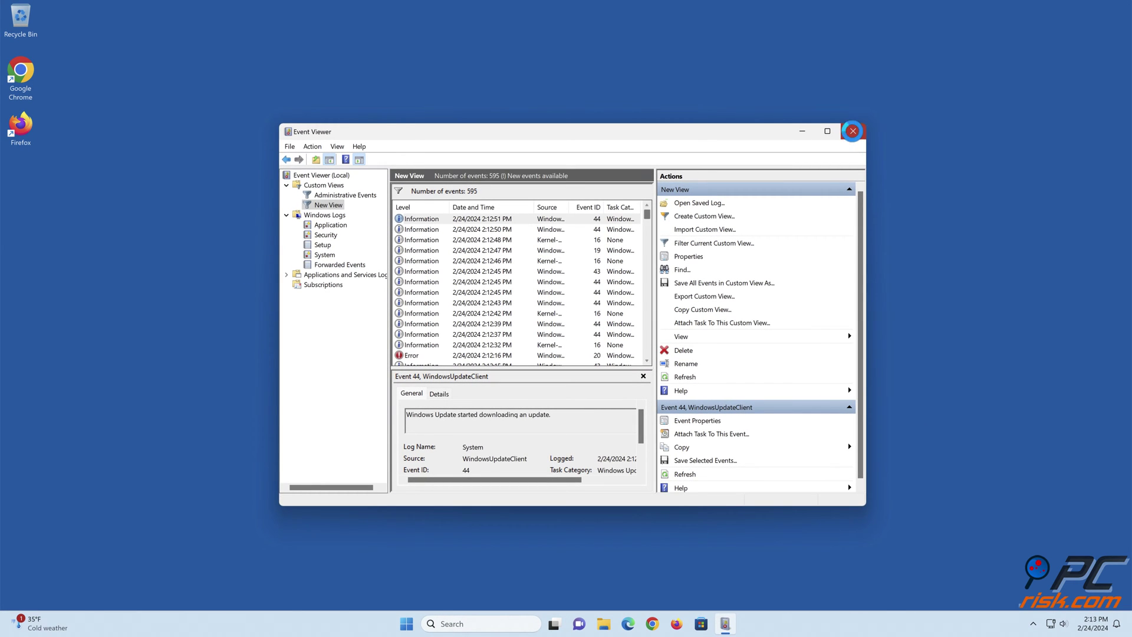
pyautogui.click(852, 132)
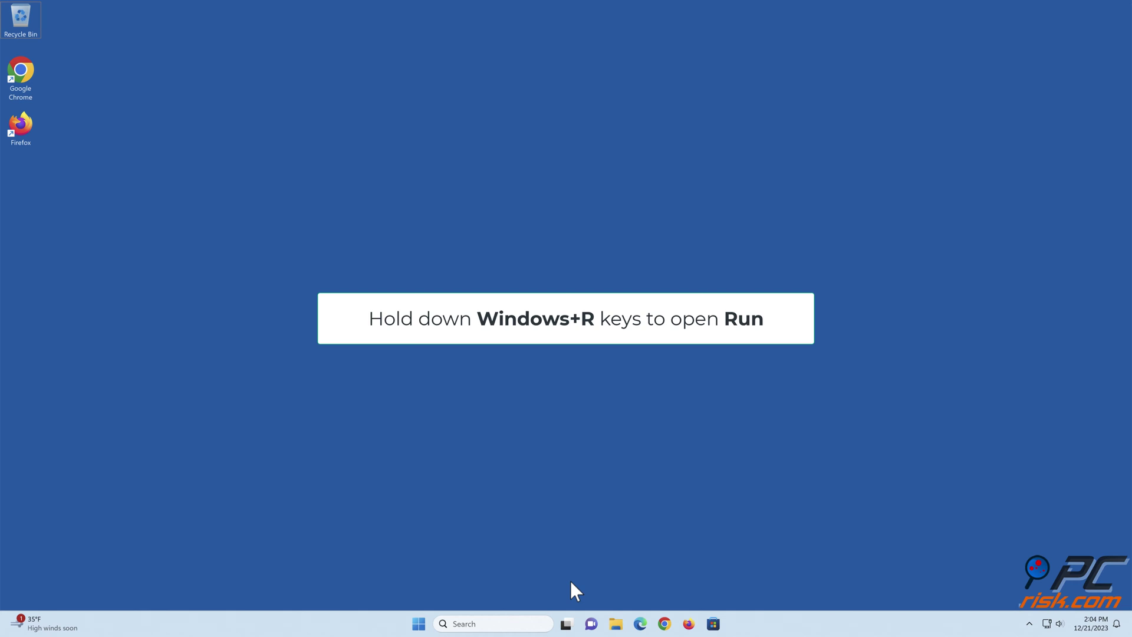
# Launch Registry Editor by running regedit from the Run dialog
pyautogui.press('super+r')
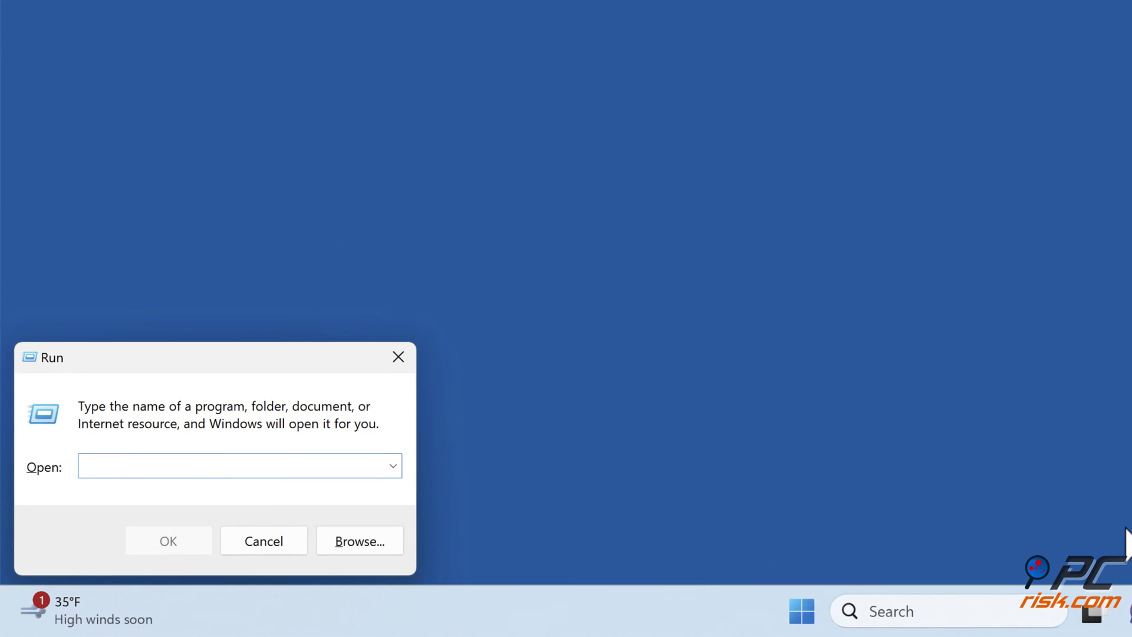
pyautogui.write('reged')
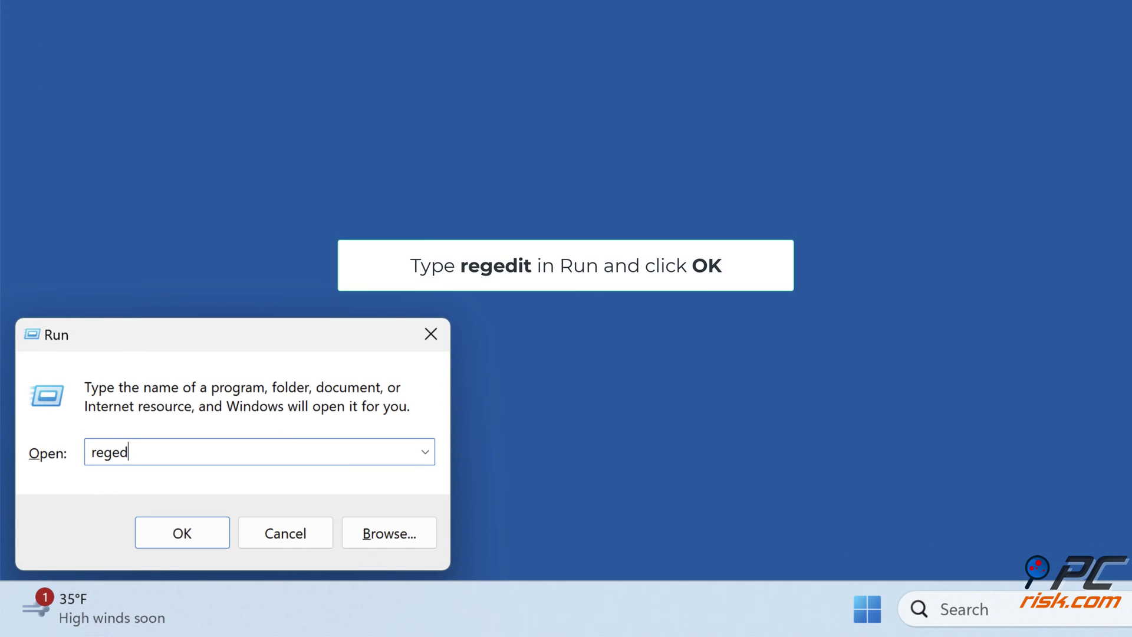
pyautogui.write('it')
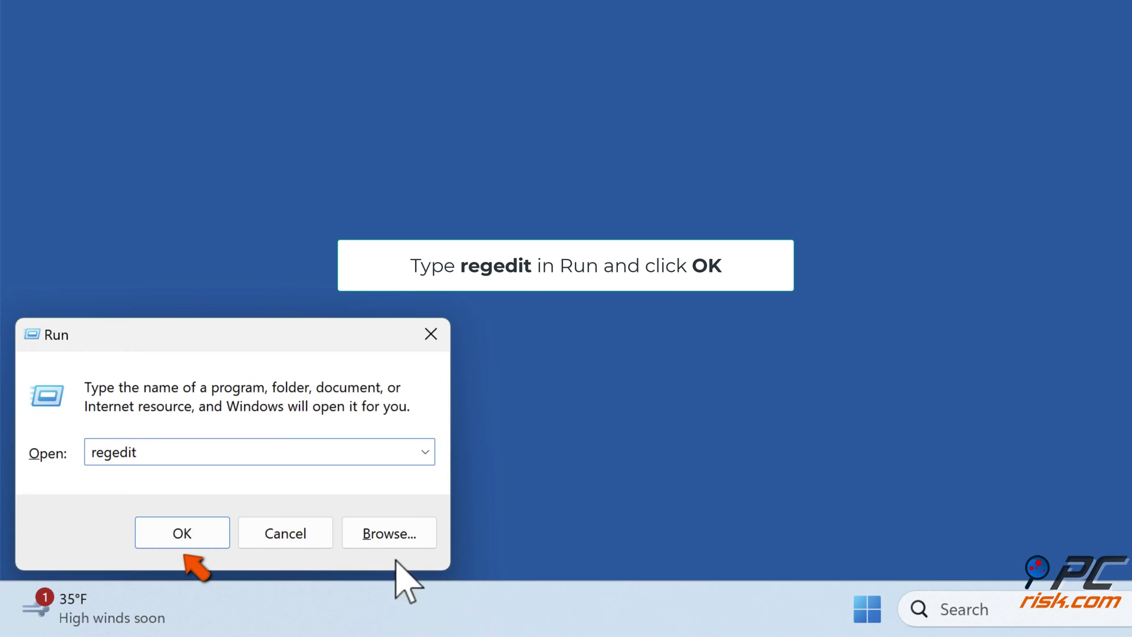
pyautogui.click(184, 537)
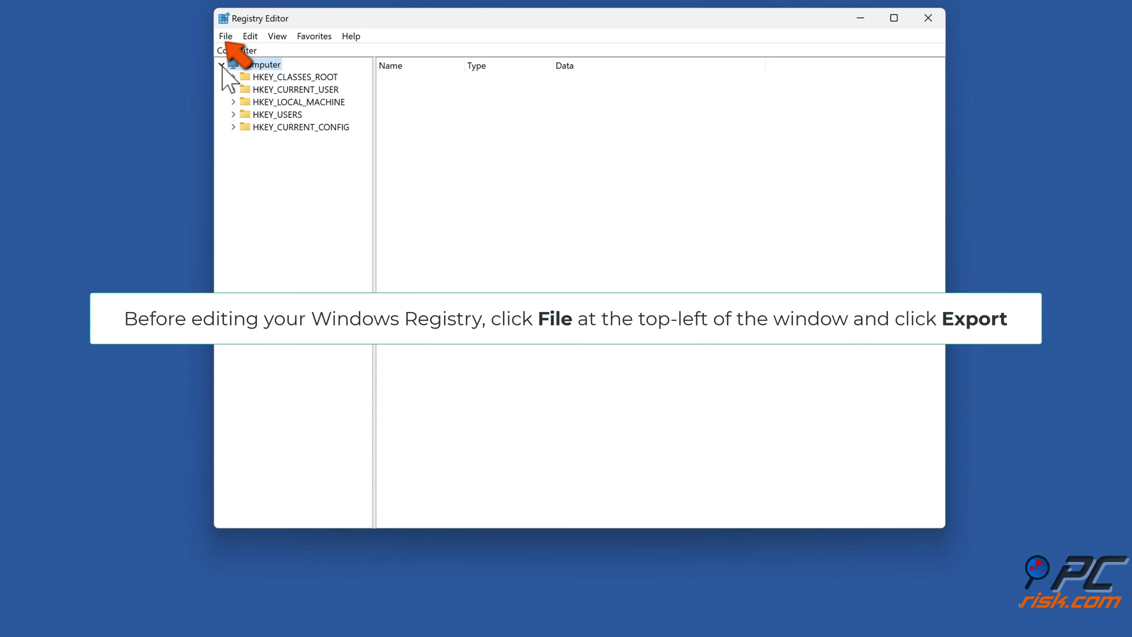
# Export the entire registry to the Desktop as registry_backup
pyautogui.click(228, 40)
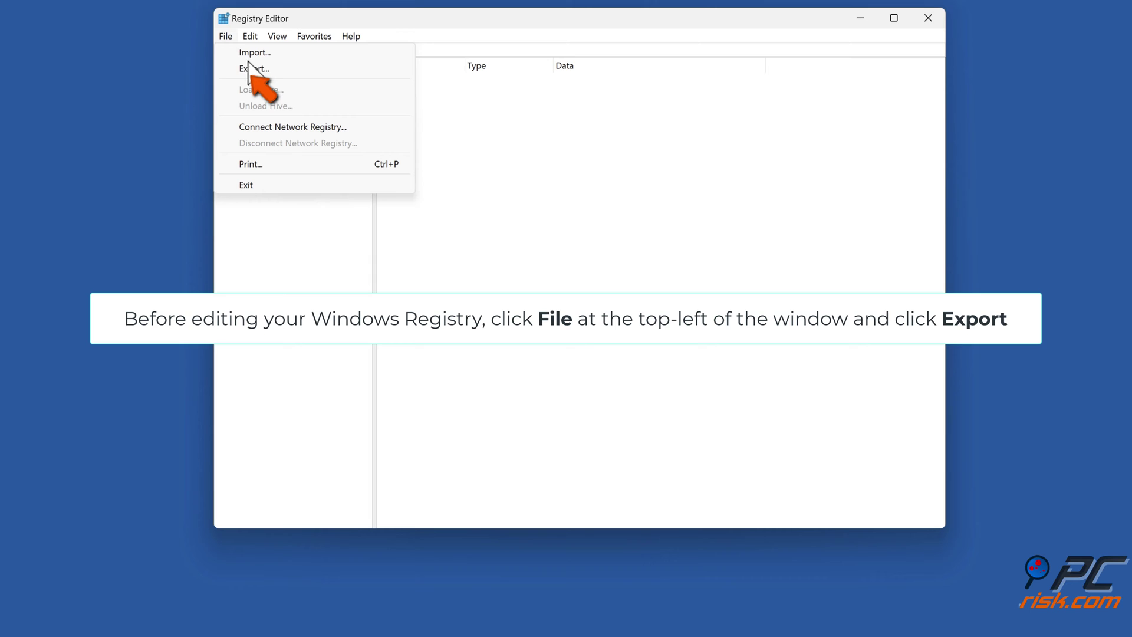
pyautogui.click(250, 69)
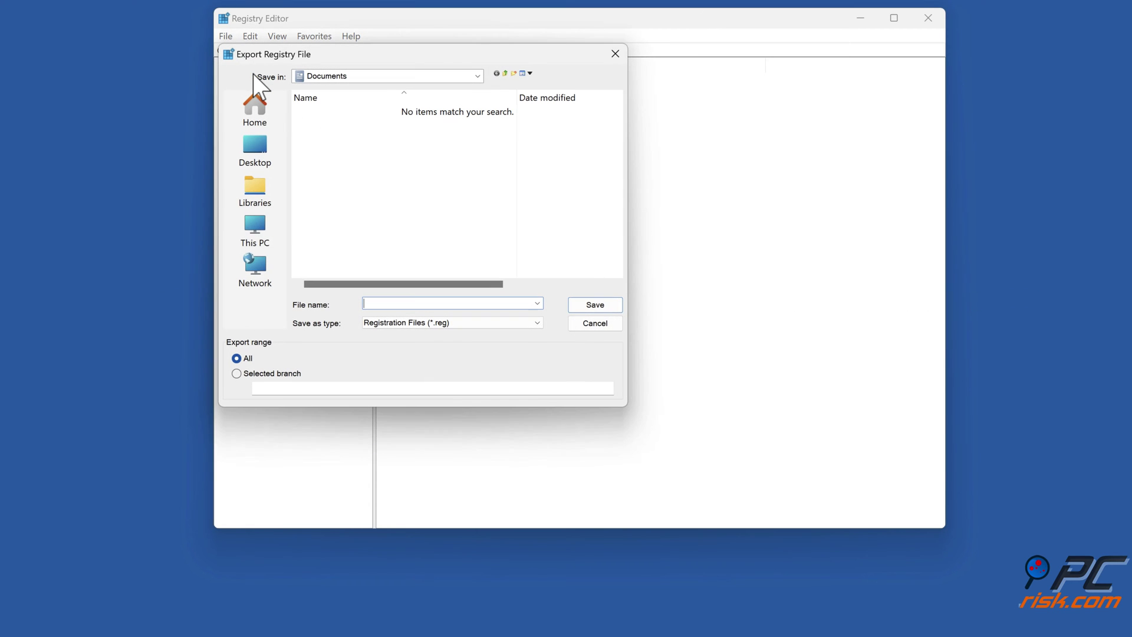
pyautogui.click(253, 153)
pyautogui.write('registry_backup')
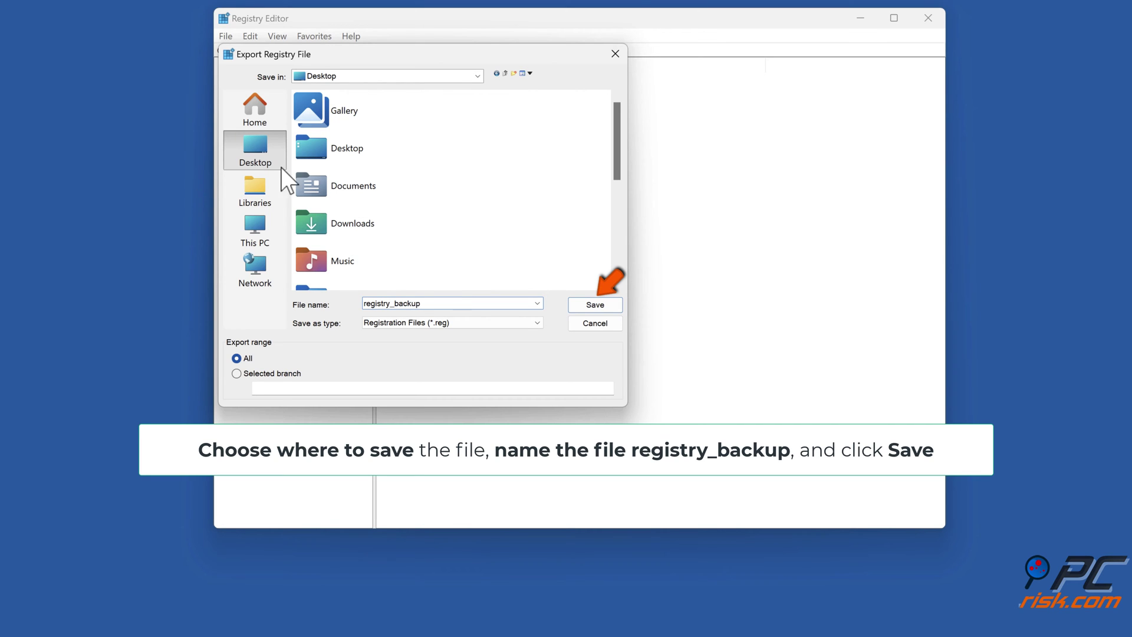
pyautogui.click(595, 311)
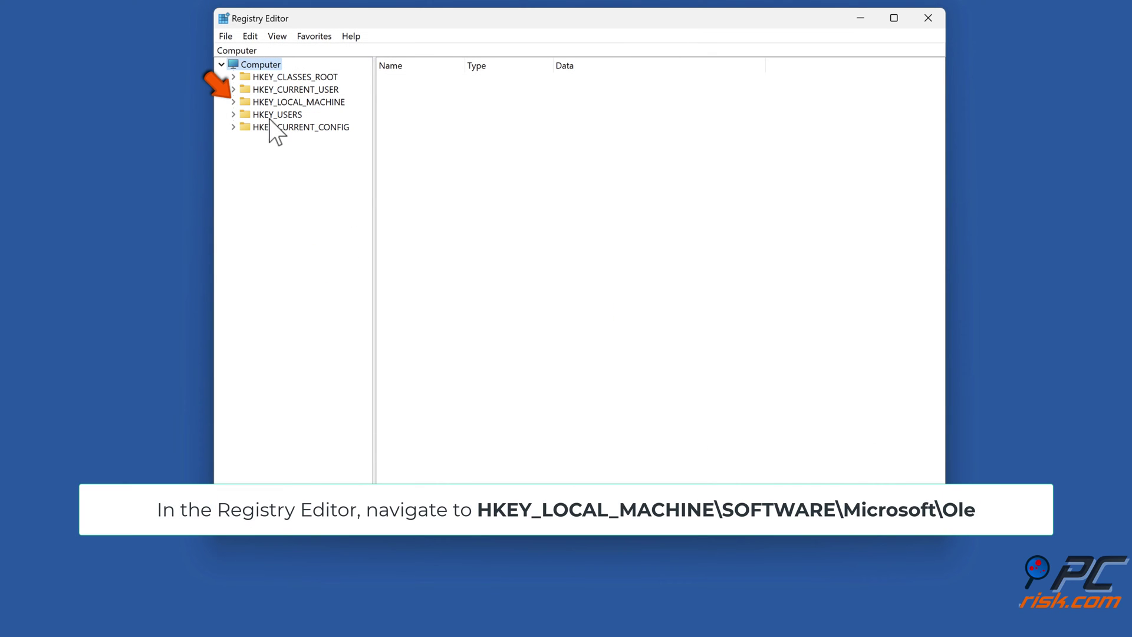
# Go to HKEY_LOCAL_MACHINE\SOFTWARE\Microsoft\Ole and widen the Name column of its values
pyautogui.click(235, 103)
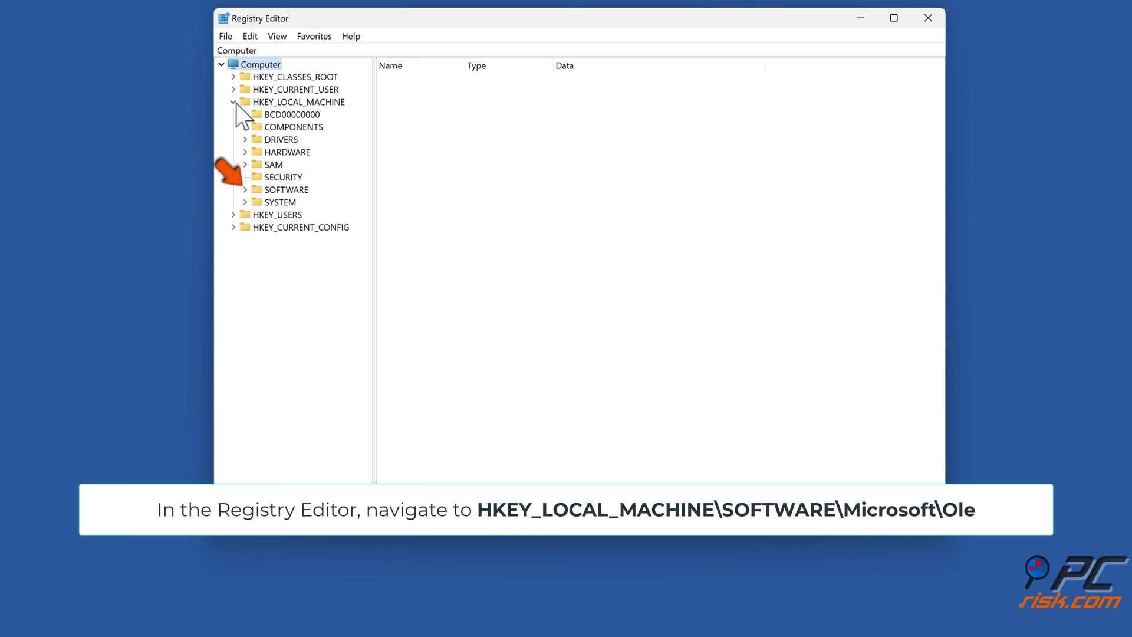
pyautogui.click(246, 190)
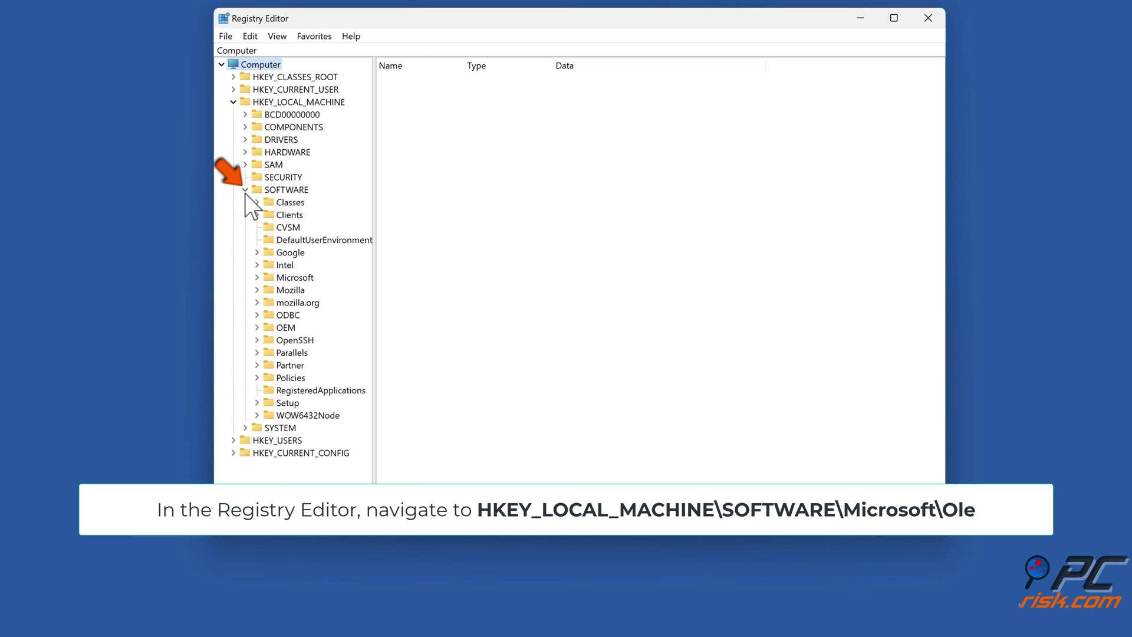
pyautogui.click(257, 277)
pyautogui.scroll(-20, 256, 278)
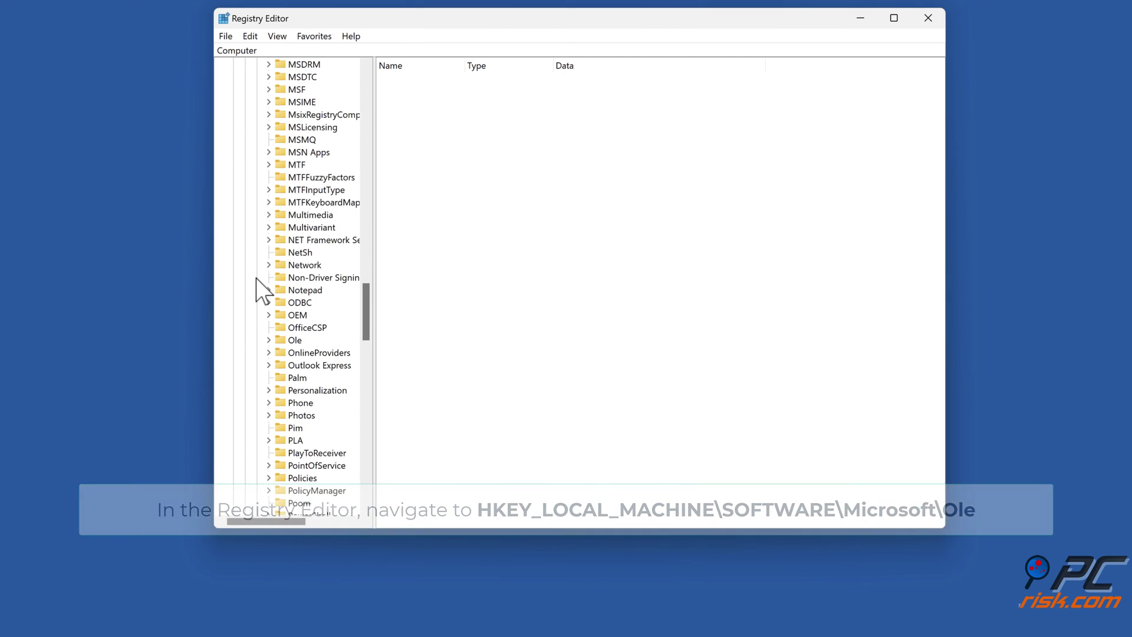
pyautogui.scroll(-1, 256, 278)
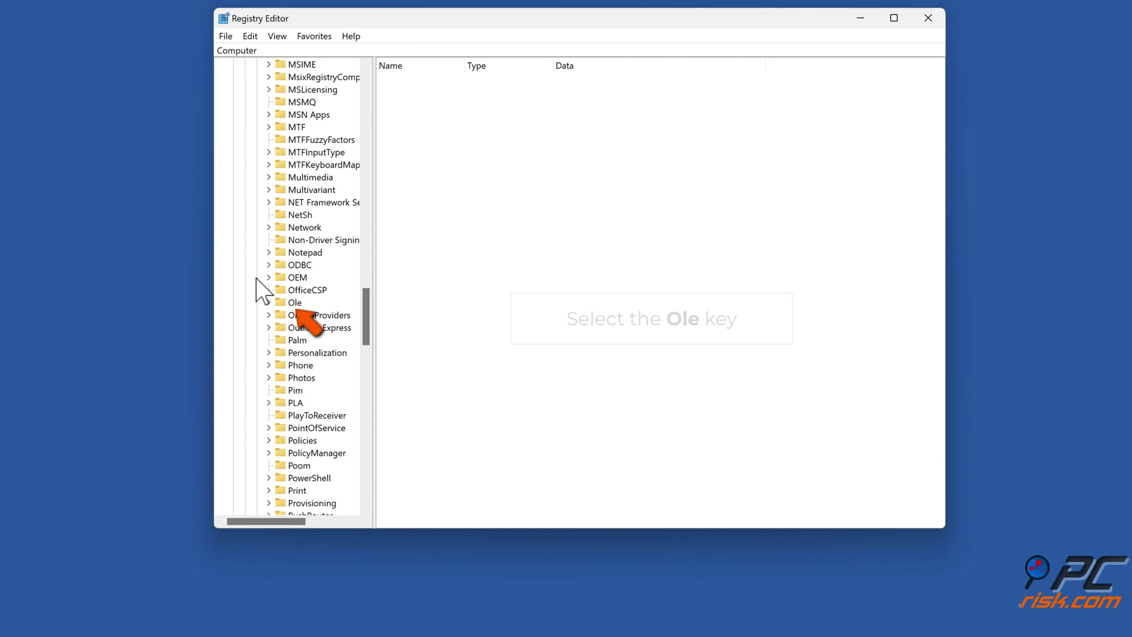
pyautogui.click(295, 303)
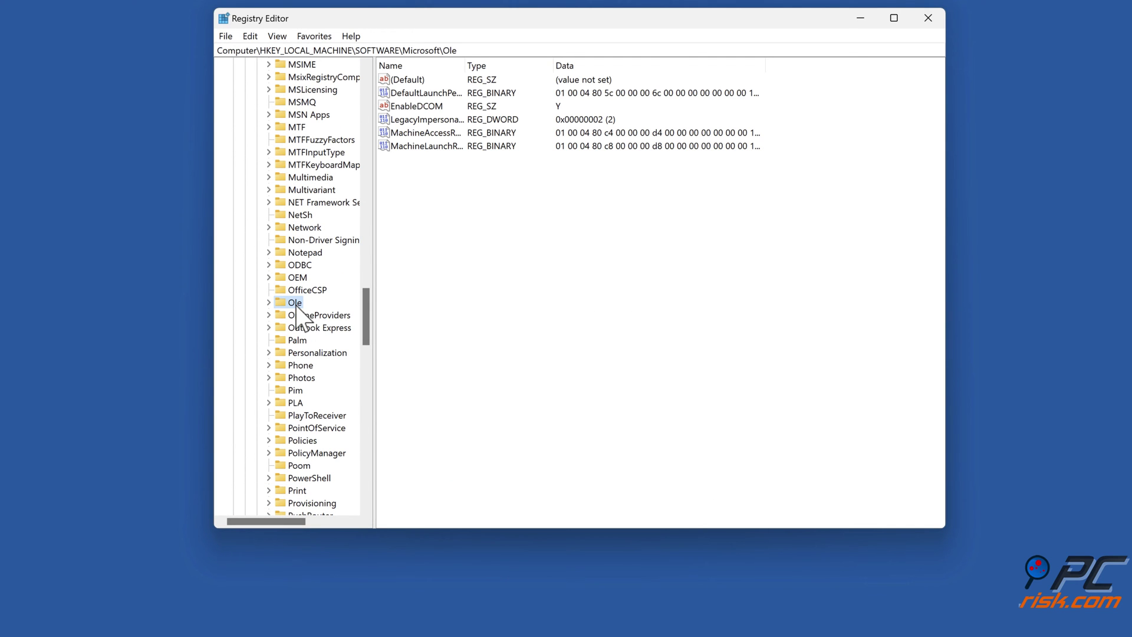
pyautogui.click(464, 63)
pyautogui.moveTo(464, 63); pyautogui.dragTo(530, 63)
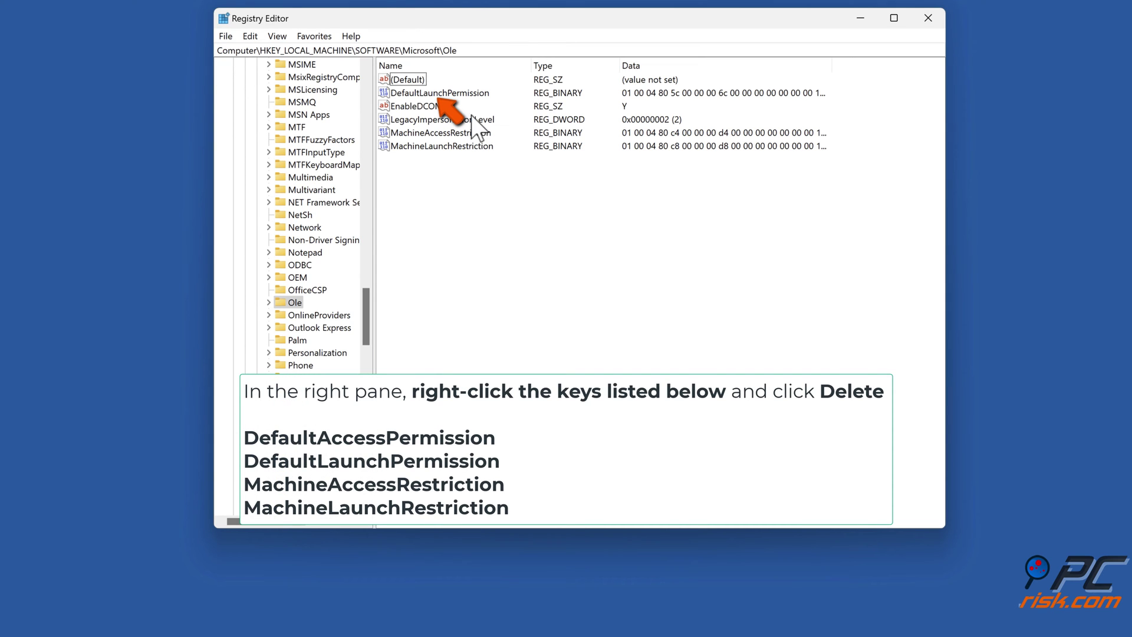
# Delete the DefaultLaunchPermission and MachineAccessRestriction values from the Ole key
pyautogui.rightClick(466, 94)
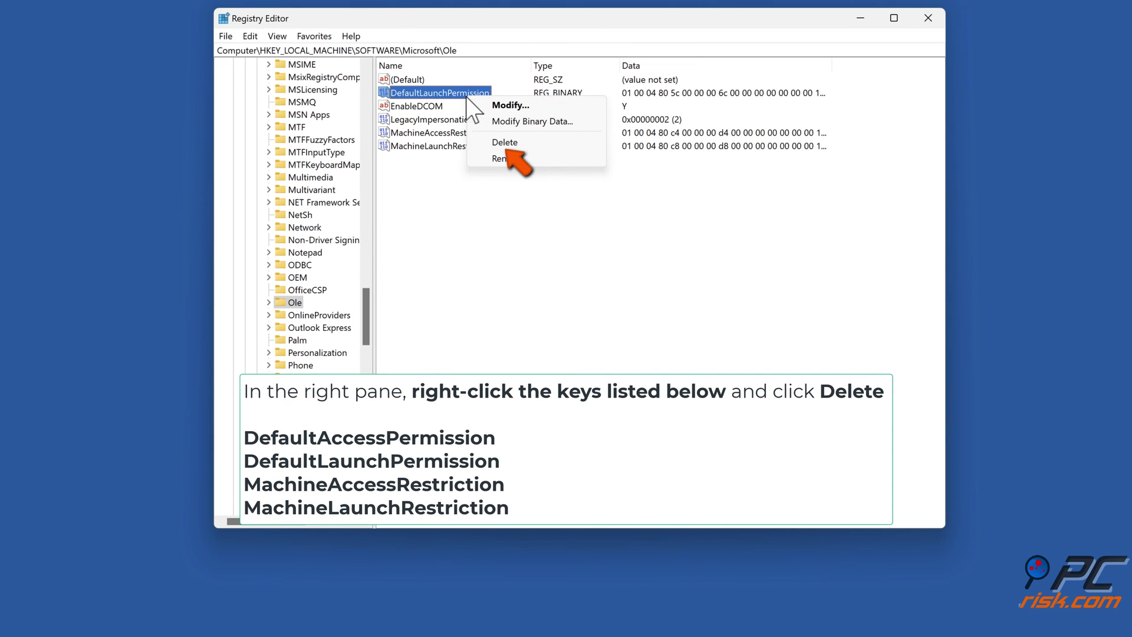
pyautogui.click(504, 143)
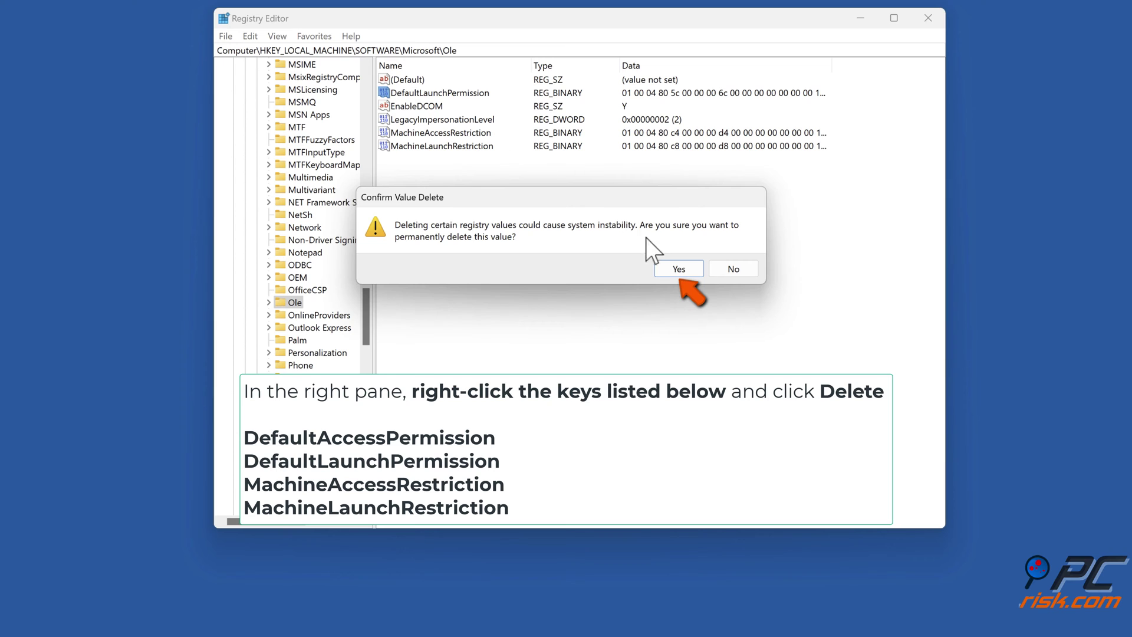
pyautogui.click(678, 270)
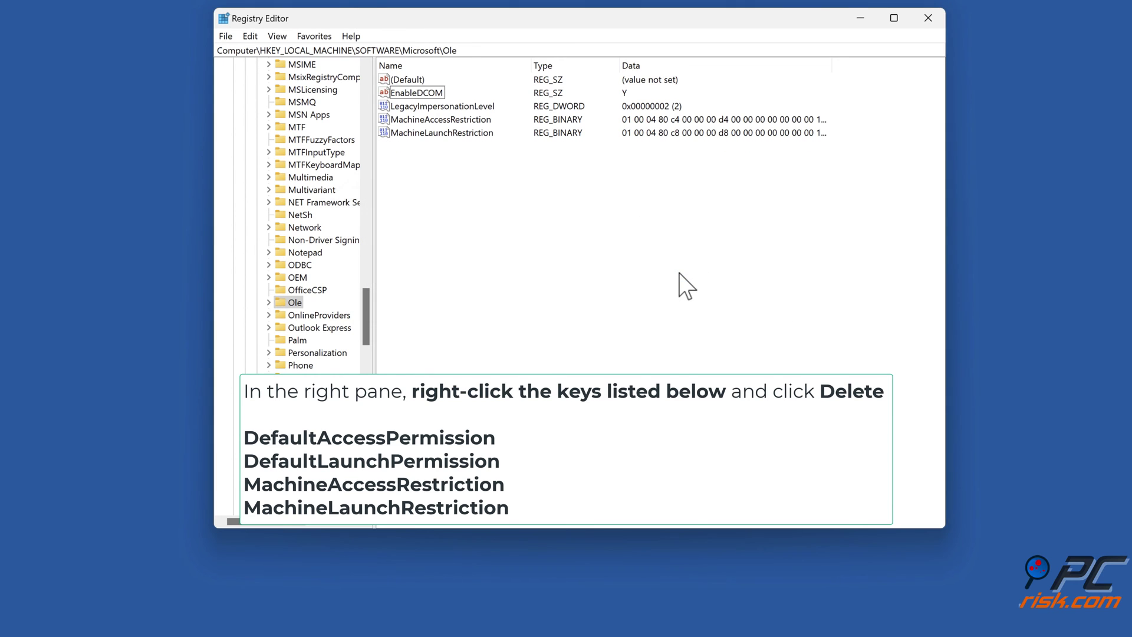
pyautogui.rightClick(440, 123)
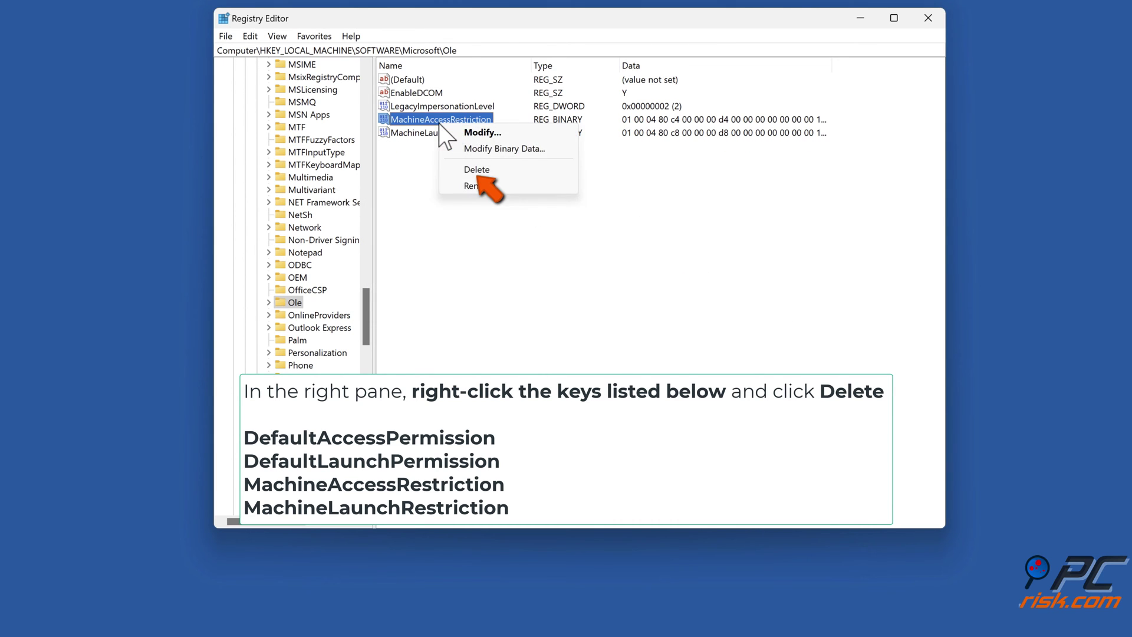
pyautogui.click(479, 171)
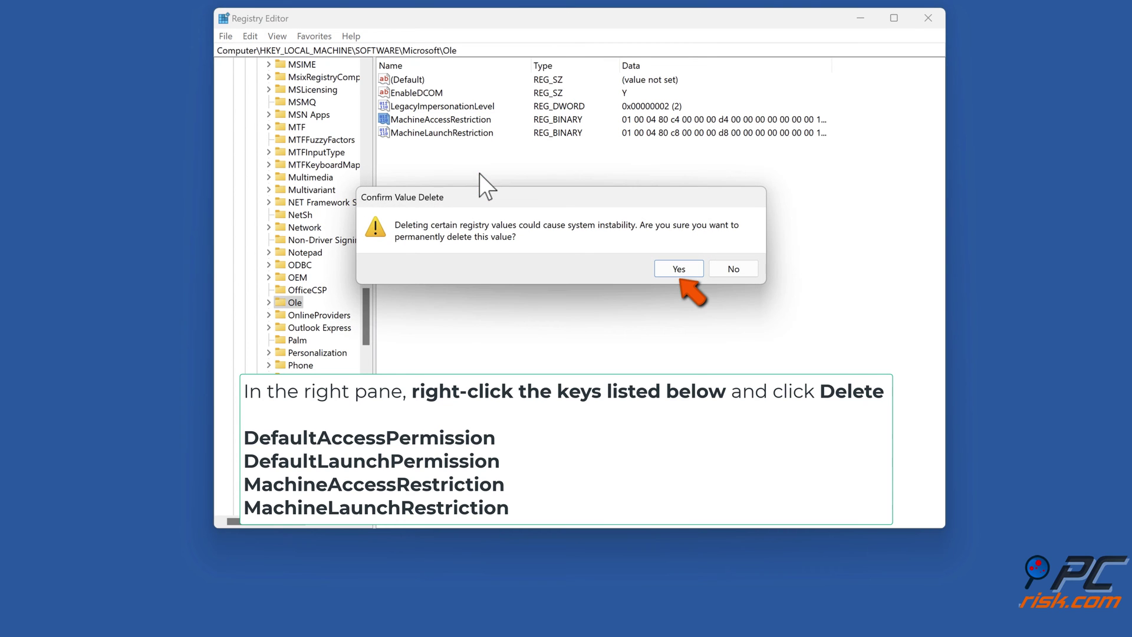
pyautogui.click(678, 273)
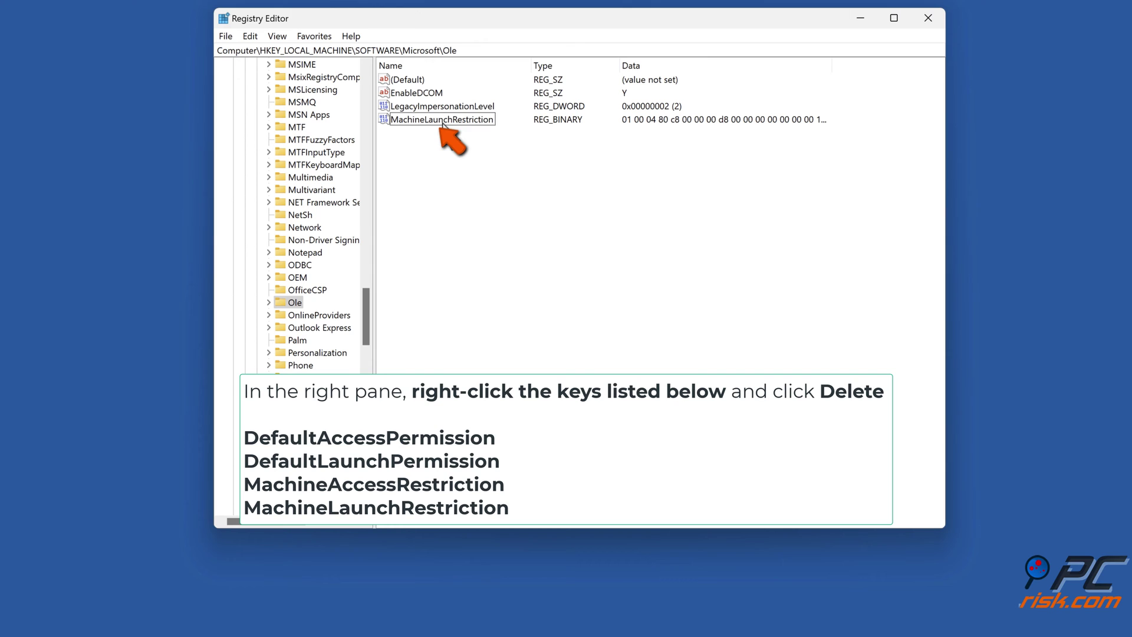
# Try deleting MachineLaunchRestriction, which fails with an error
pyautogui.rightClick(442, 121)
pyautogui.click(481, 169)
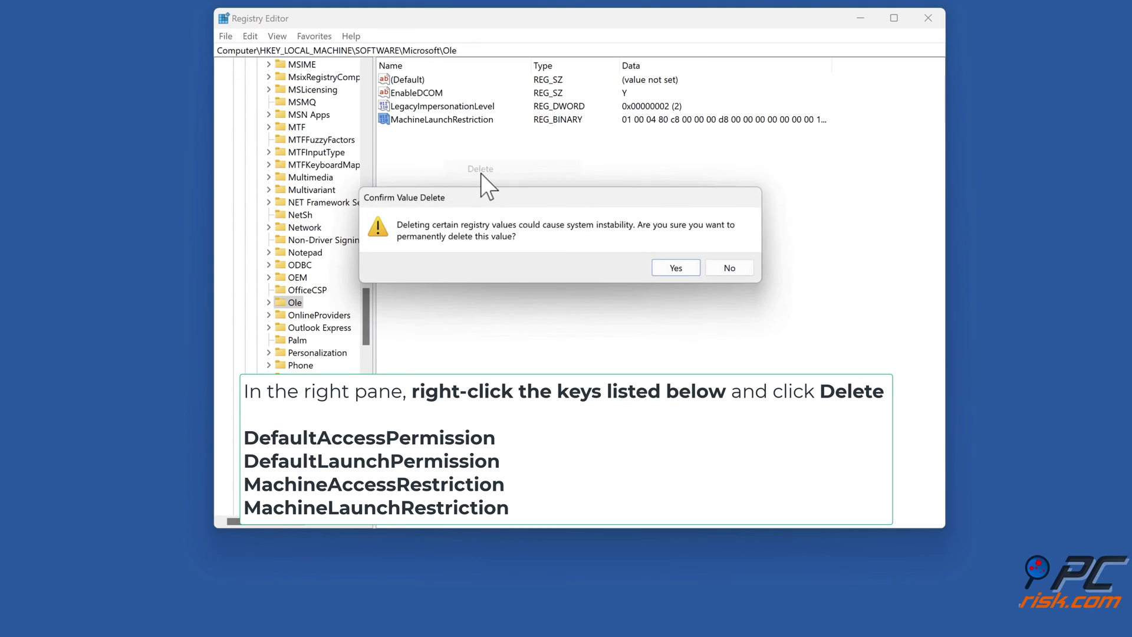
pyautogui.click(677, 268)
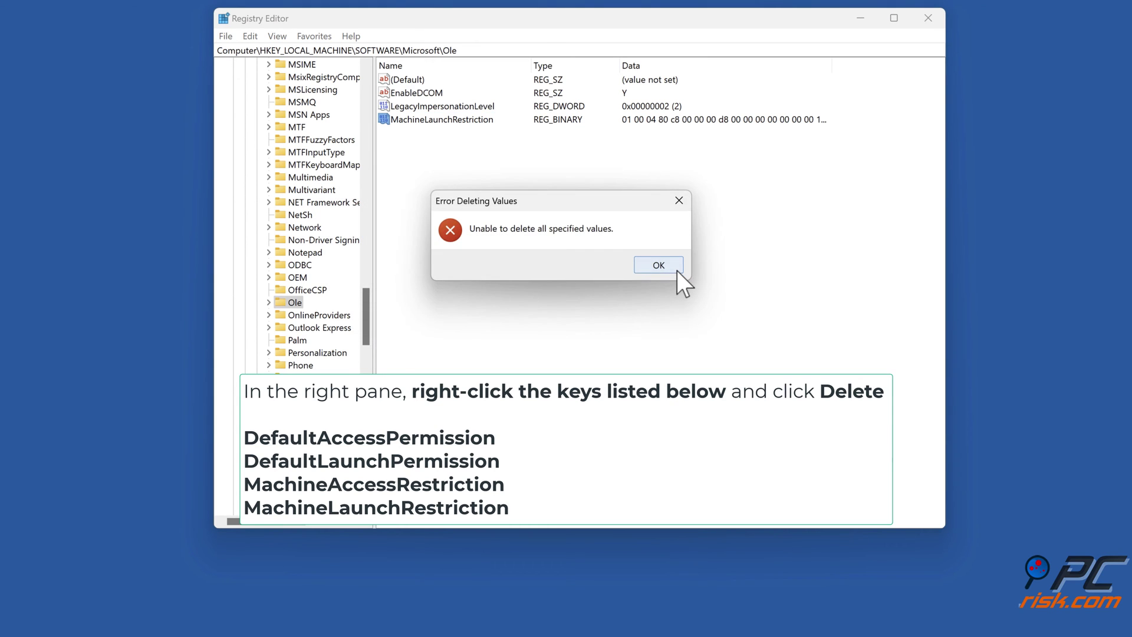
pyautogui.click(677, 270)
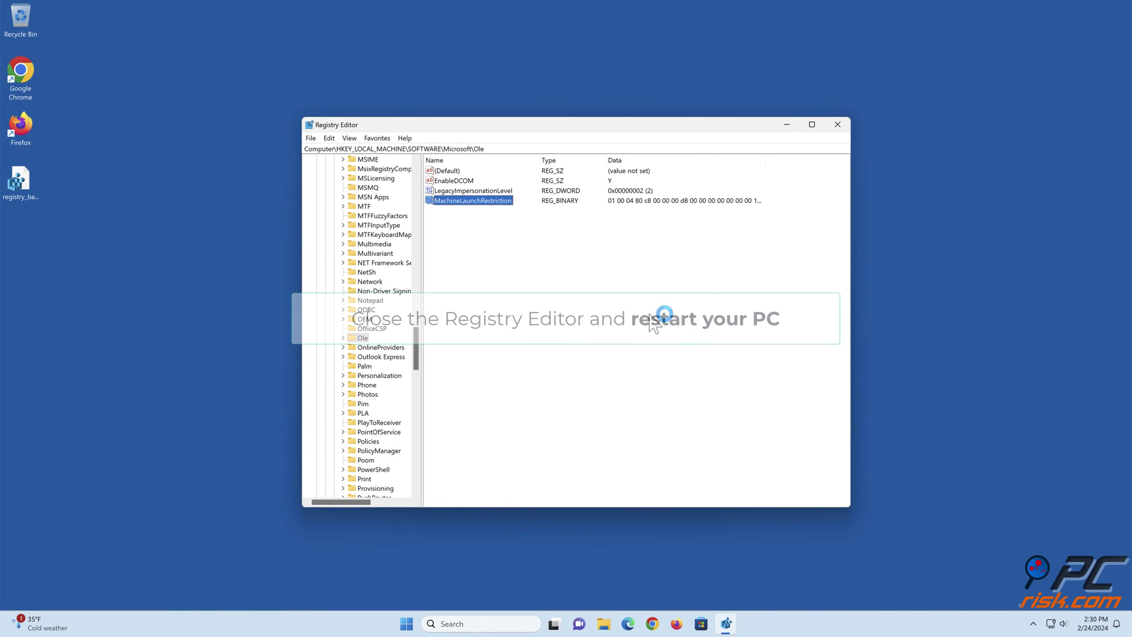
# Close Registry Editor and restart the PC from the Start menu
pyautogui.click(838, 125)
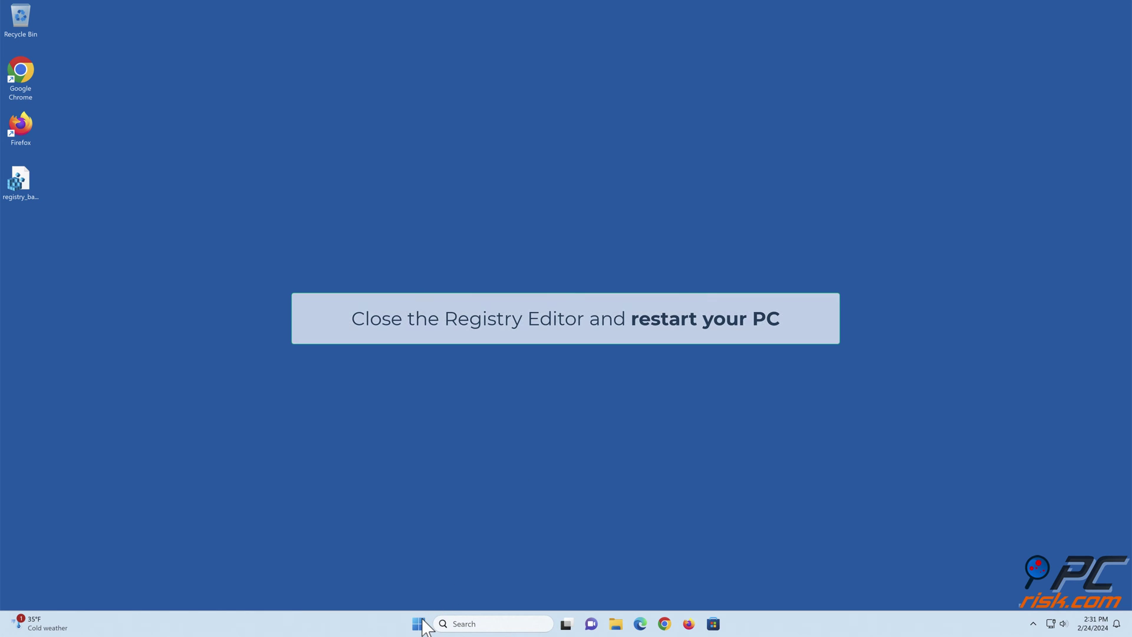
pyautogui.click(422, 622)
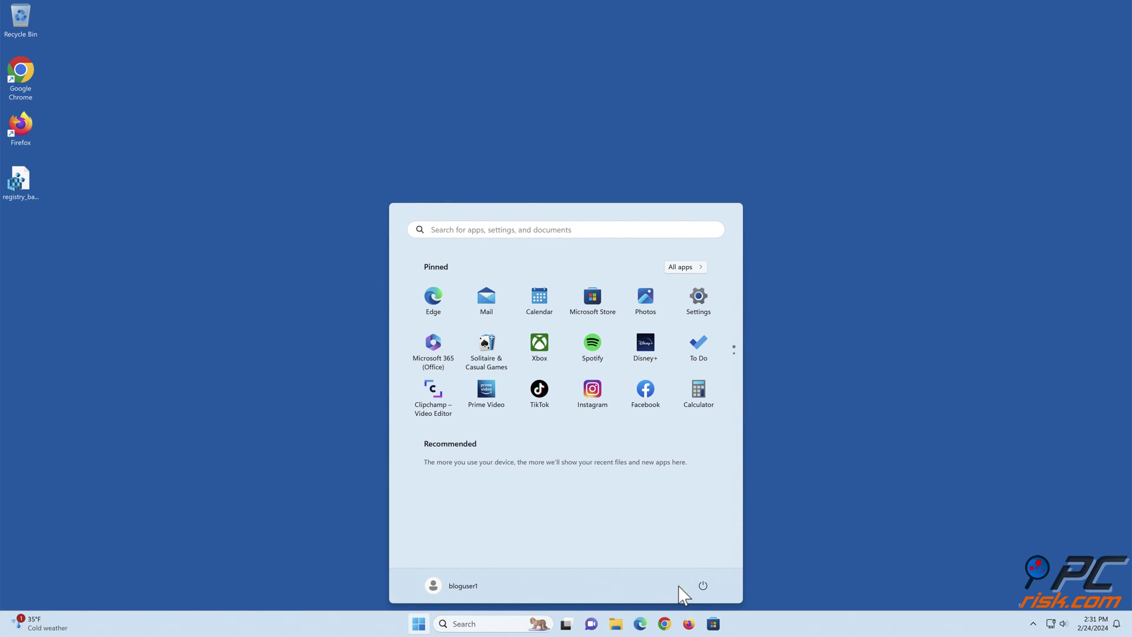
pyautogui.click(703, 586)
pyautogui.click(696, 562)
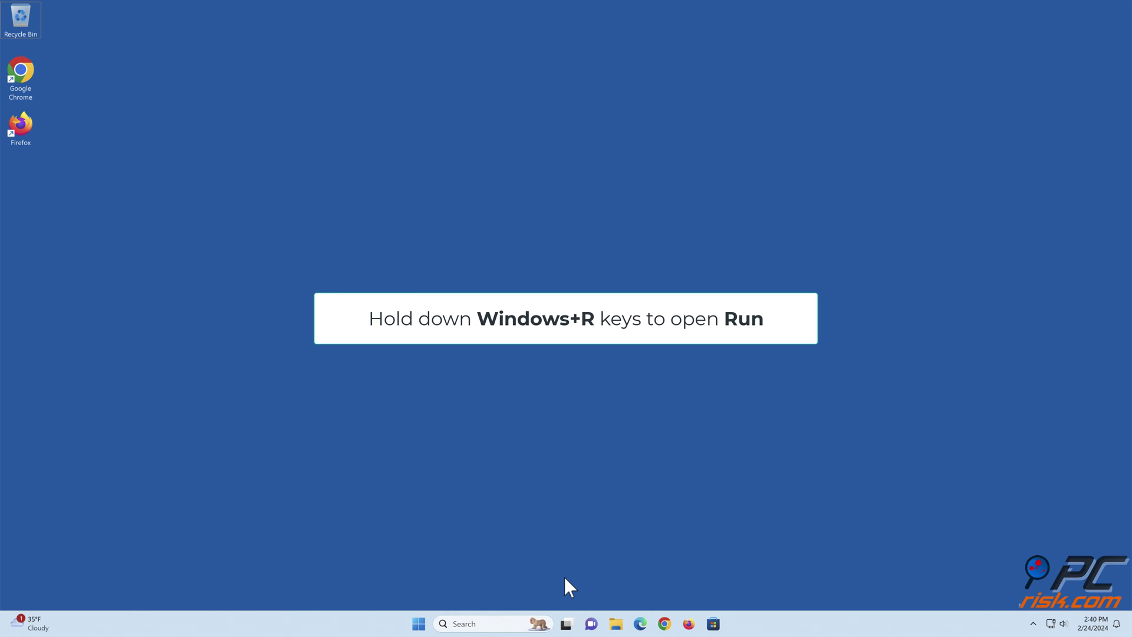
# Reopen Event Viewer after the restart by running eventvwr from the Run dialog
pyautogui.press('super+r')
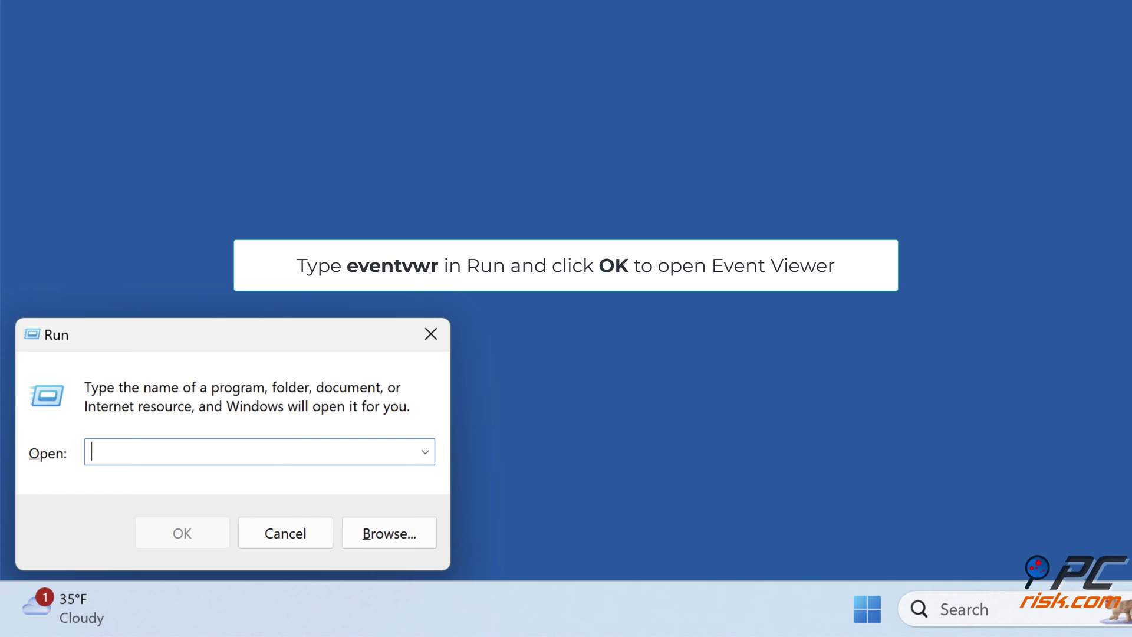
pyautogui.write('eventvwr')
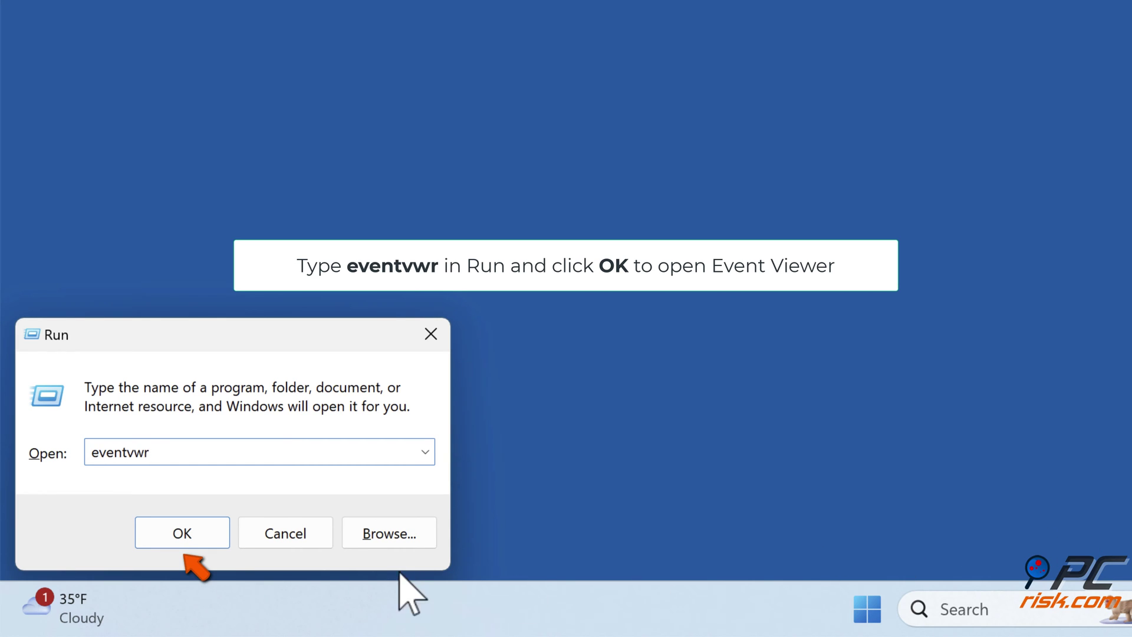
pyautogui.click(181, 544)
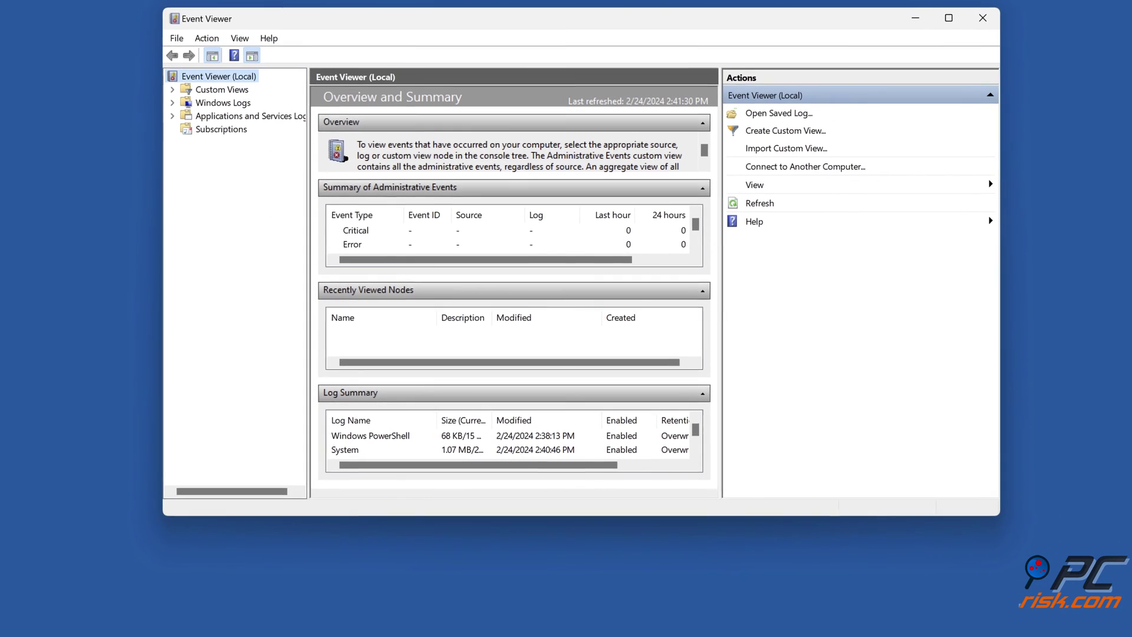
# Open the System log under Windows Logs and select the DistributedCOM Event ID 10016 warning
pyautogui.click(170, 102)
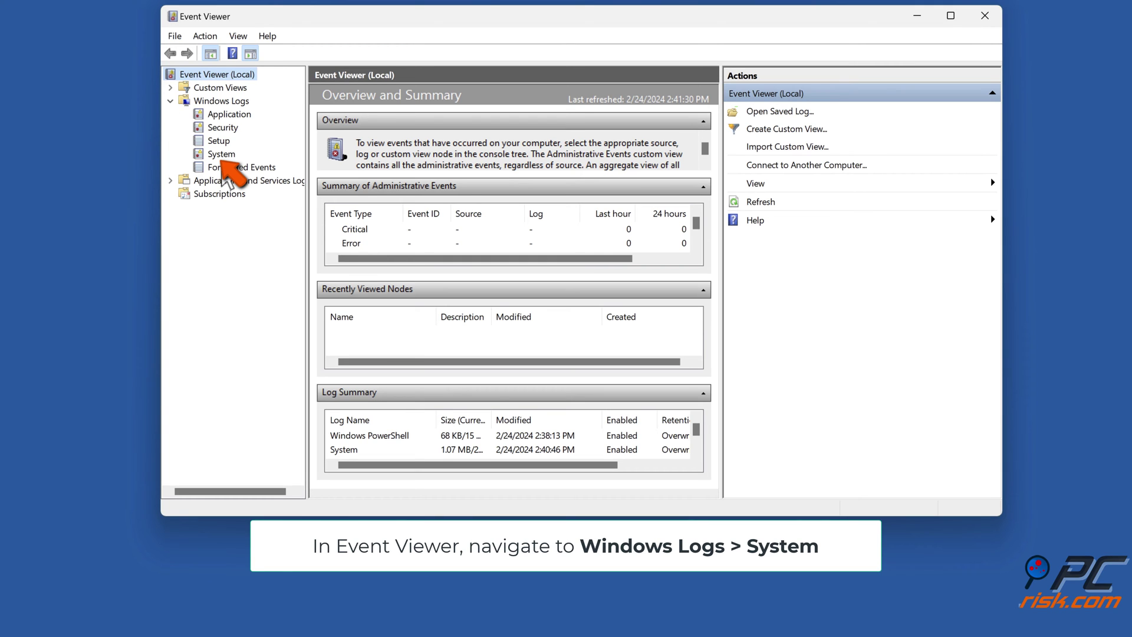
pyautogui.click(221, 155)
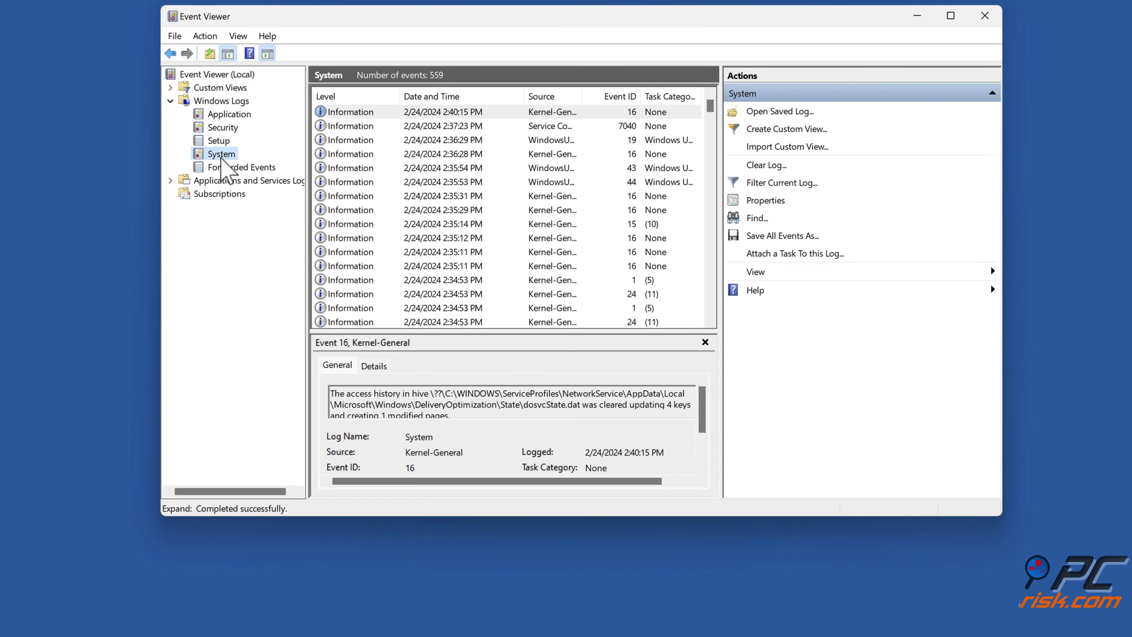
pyautogui.scroll(-9, 516, 172)
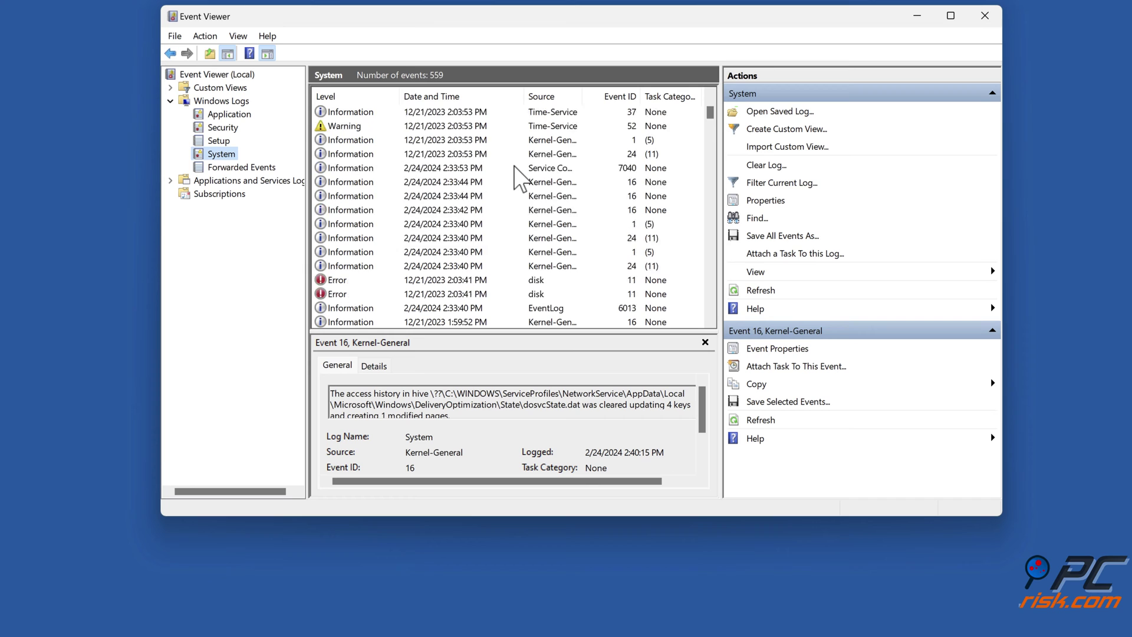
pyautogui.scroll(-1, 517, 180)
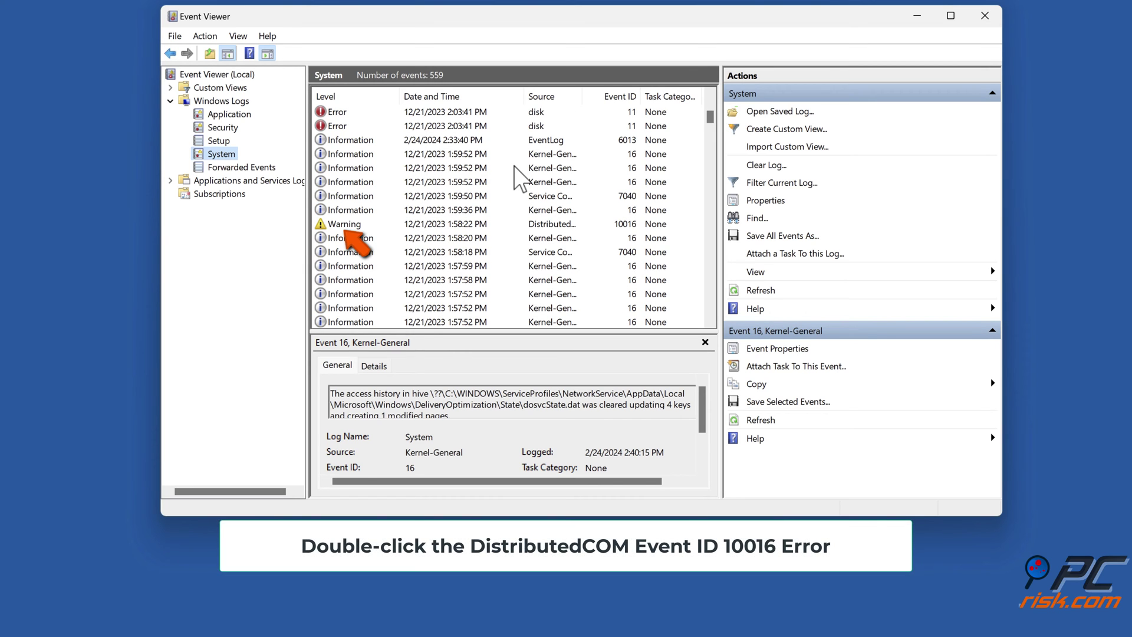
pyautogui.click(345, 225)
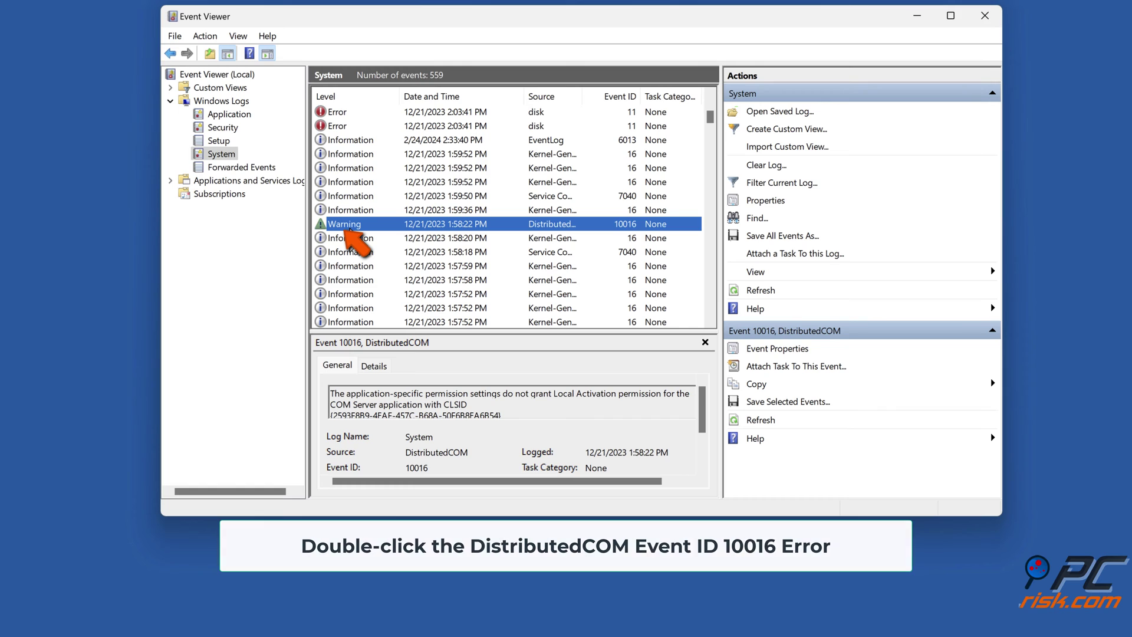
# Open Event 10016's properties and highlight the CLSID {2593F8B9-4EAF-457C-B68A-50F6B8EA6B54} in its description
pyautogui.doubleClick(348, 228)
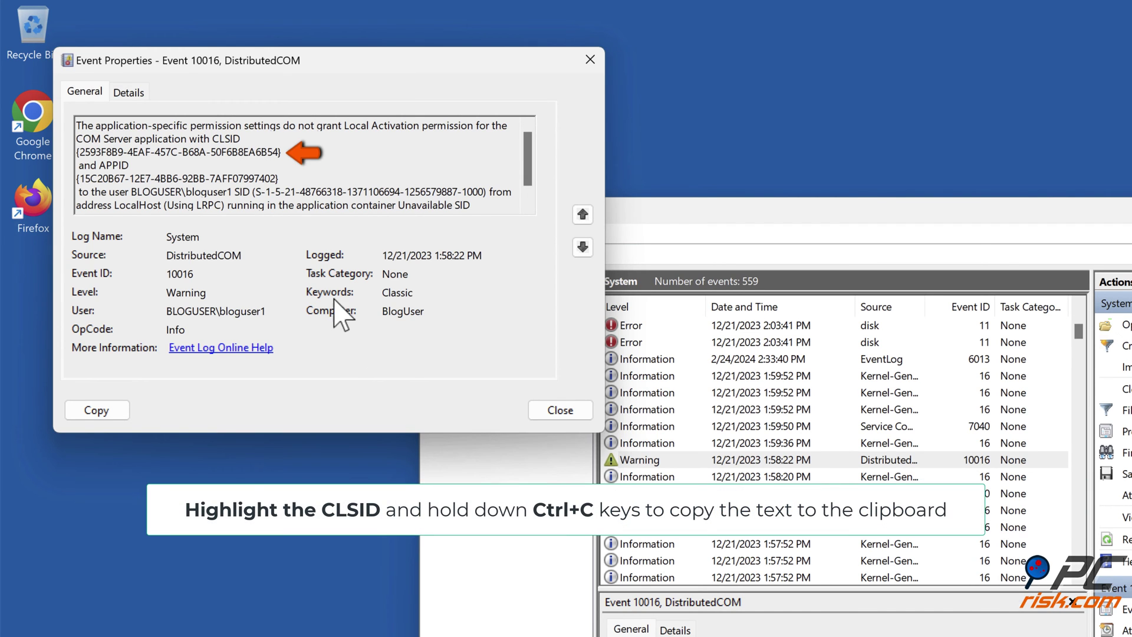
pyautogui.moveTo(290, 154); pyautogui.dragTo(75, 154)
pyautogui.press('super+c')
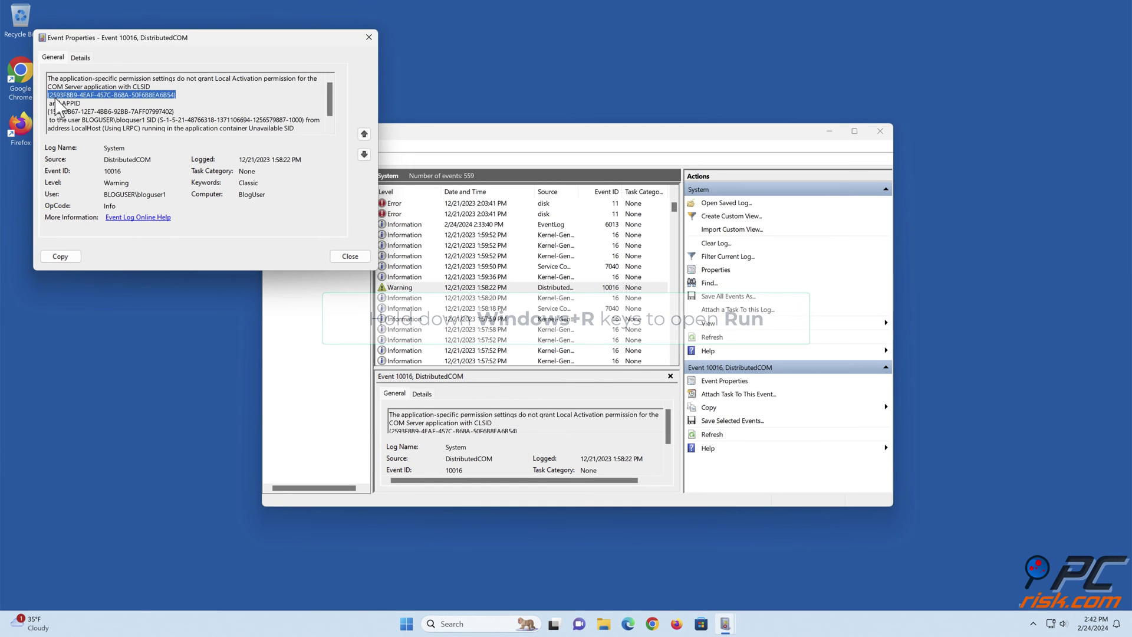
# Launch the Registry Editor by running regedit from the Run dialog
pyautogui.press('super+r')
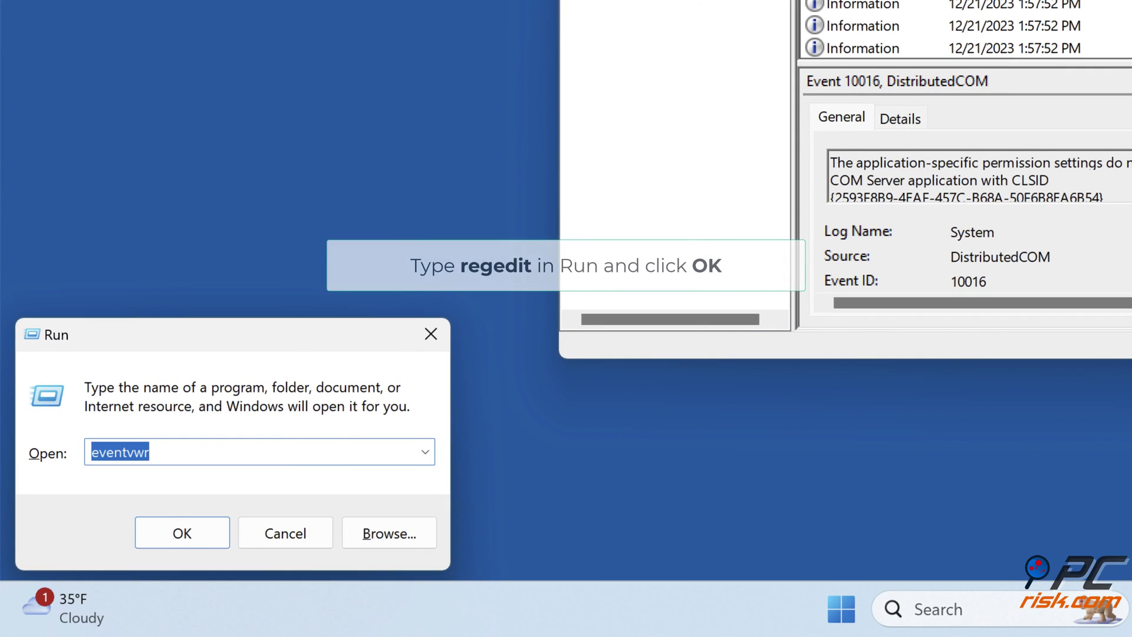
pyautogui.write('regedit')
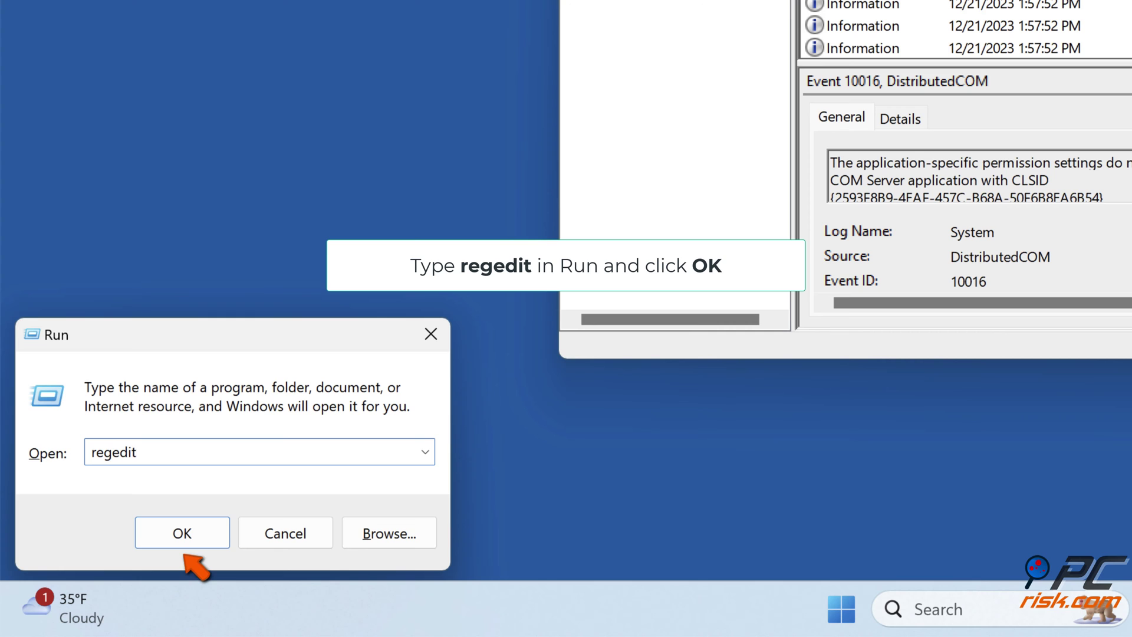
pyautogui.click(182, 537)
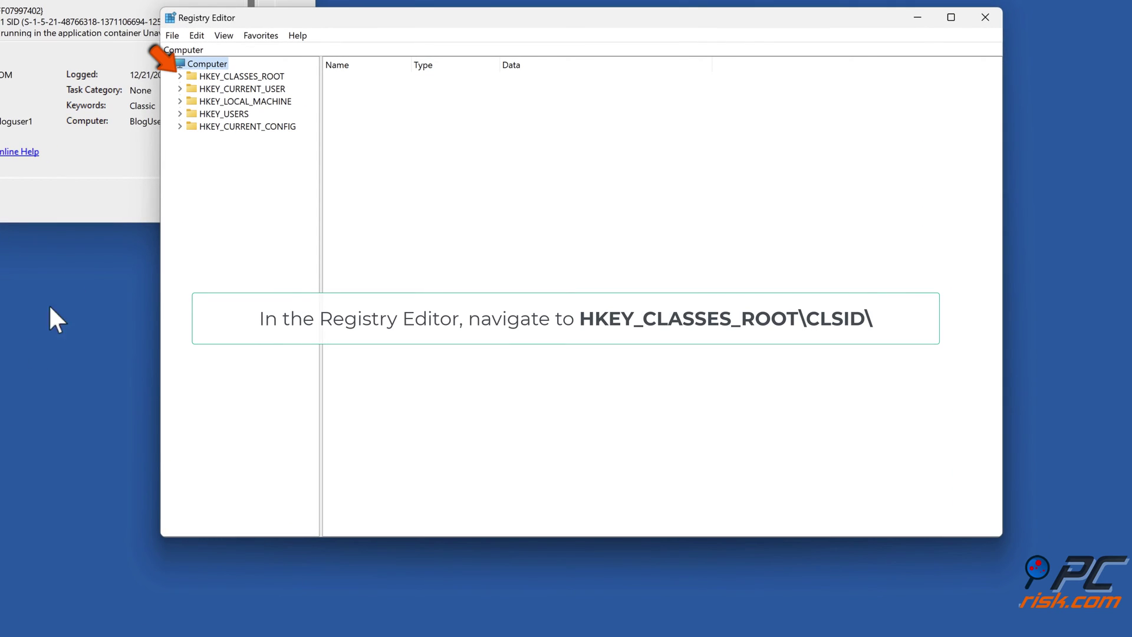
# Expand HKEY_CLASSES_ROOT and select its CLSID key
pyautogui.click(180, 76)
pyautogui.scroll(-15, 181, 80)
pyautogui.scroll(-20, 181, 80)
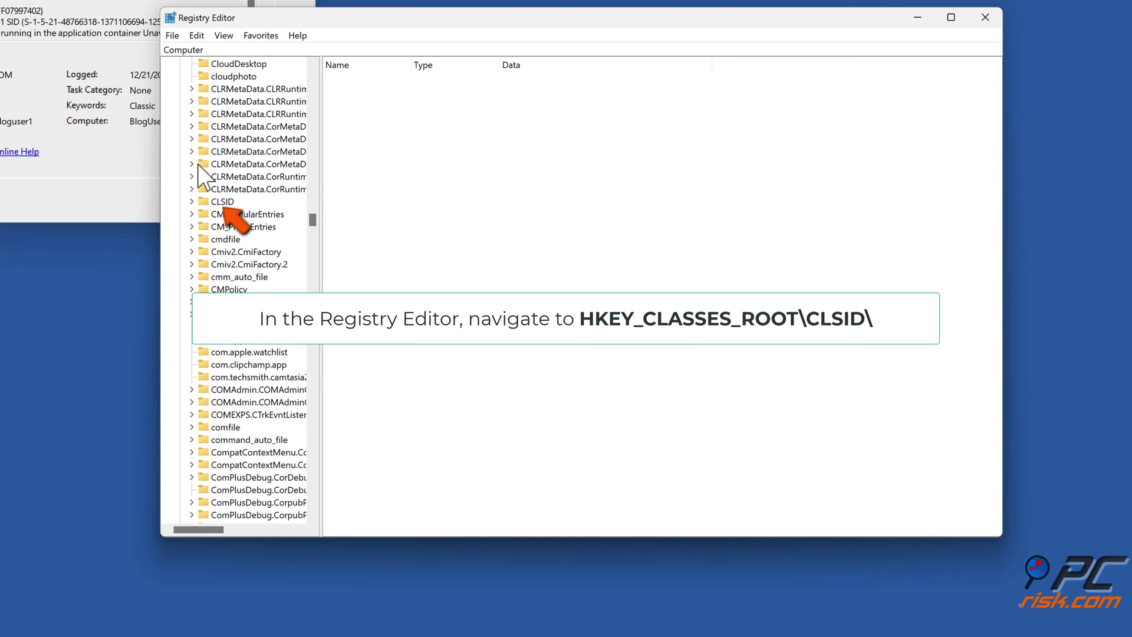
pyautogui.click(218, 203)
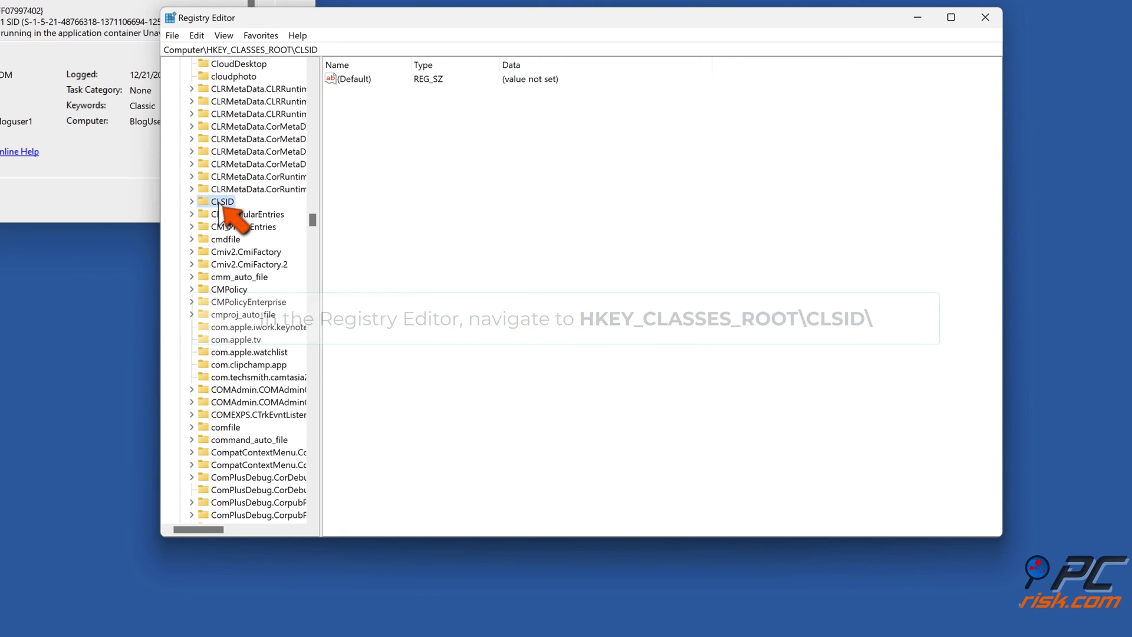
# Search keys only for the pasted CLSID {2593f8b9-4eaf-457c-b68a-50f6b8ea6b54}, finding the PerAppRuntimeBroker key
pyautogui.click(197, 37)
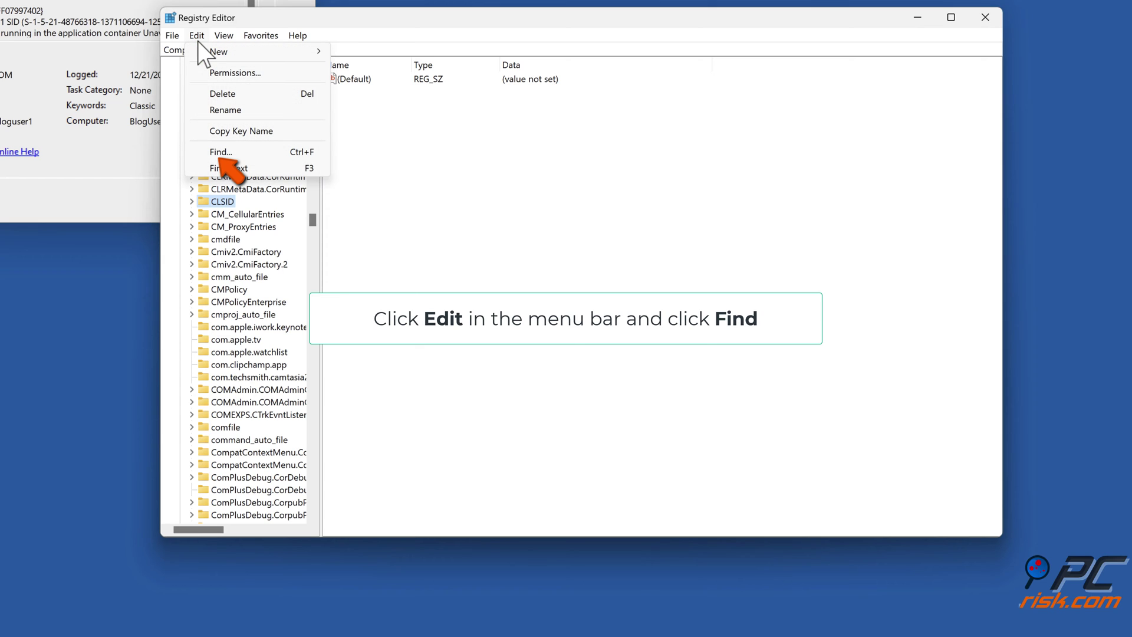
pyautogui.click(220, 152)
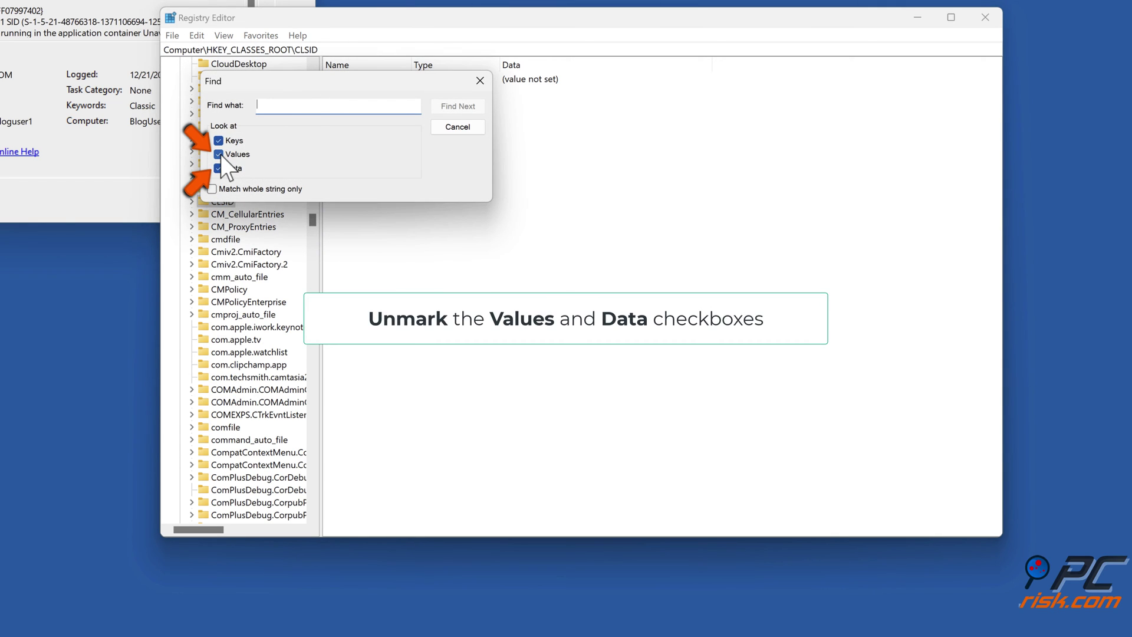
pyautogui.click(221, 158)
pyautogui.click(221, 173)
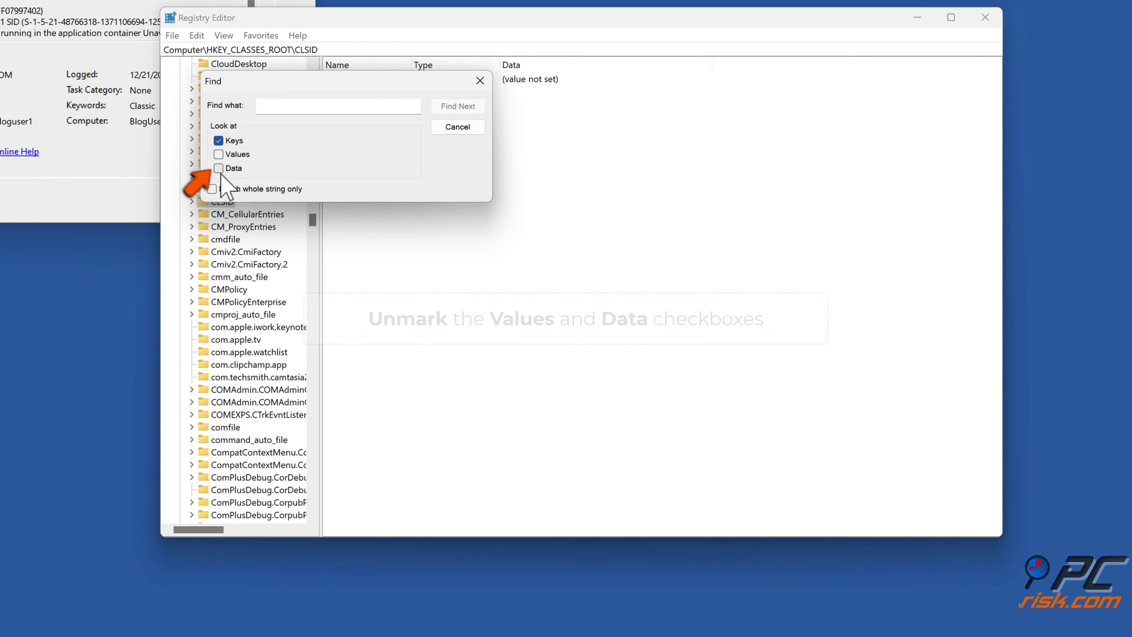
pyautogui.rightClick(309, 108)
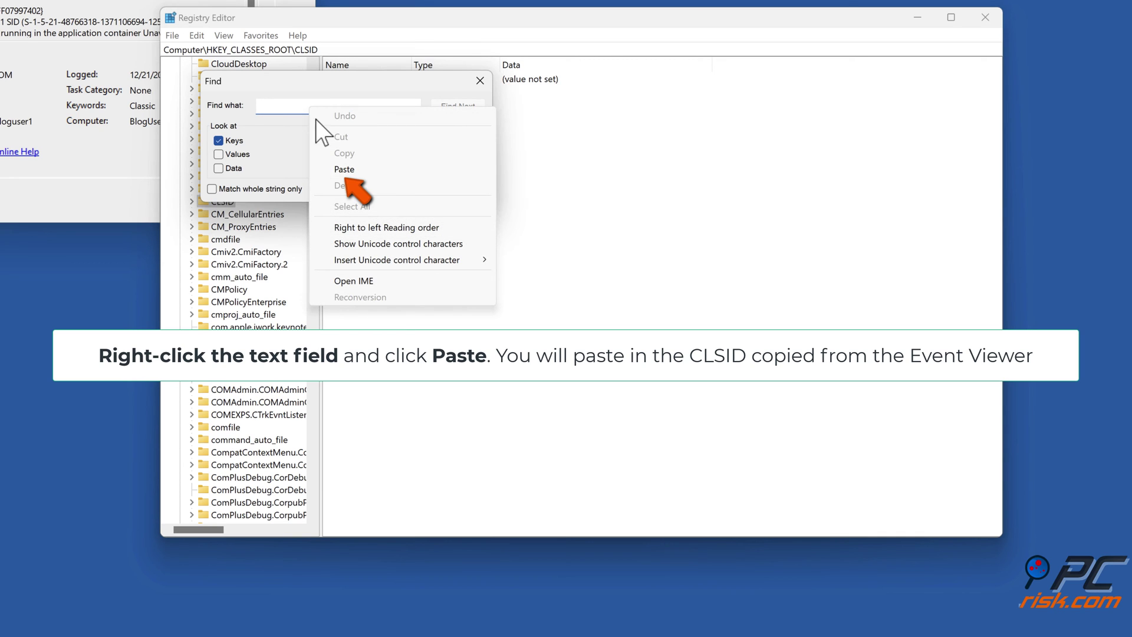
pyautogui.click(344, 169)
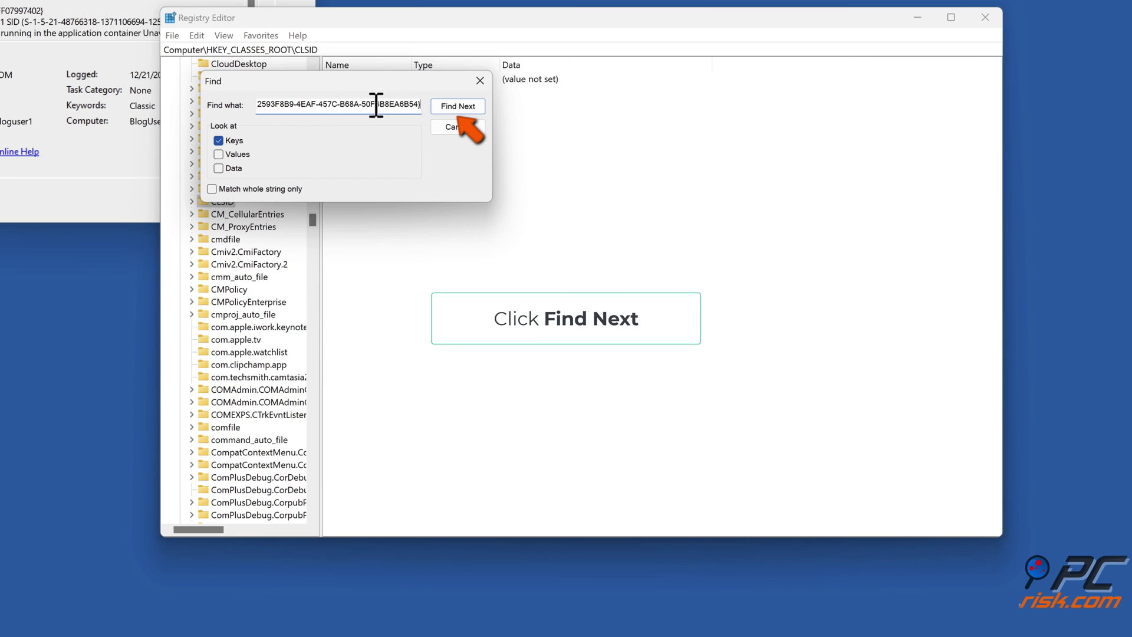
pyautogui.click(458, 107)
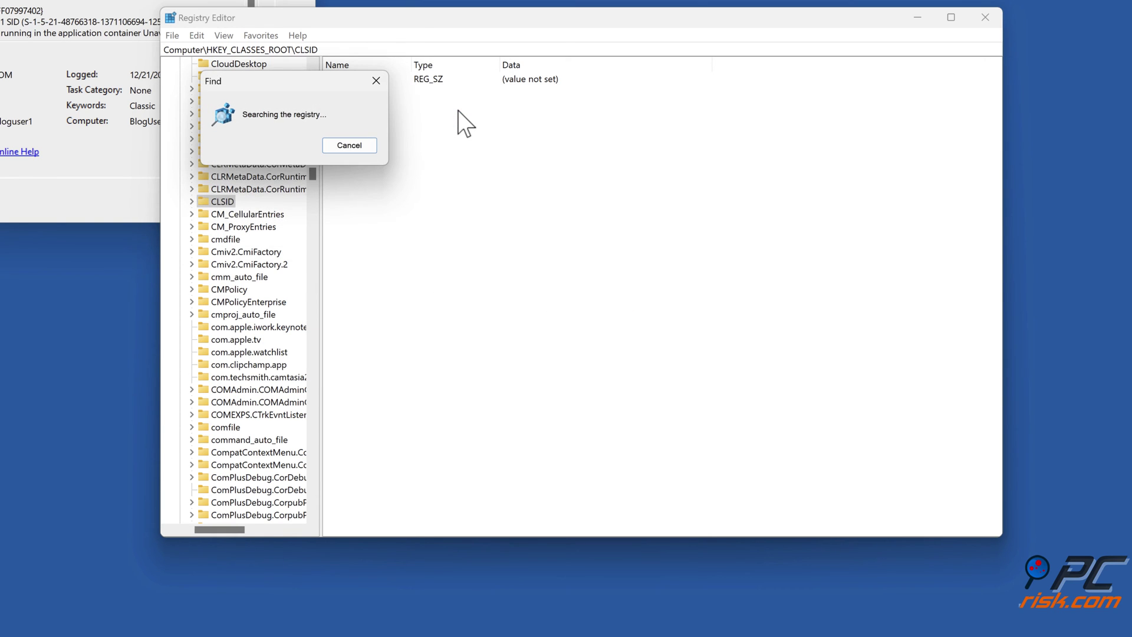
pyautogui.scroll(-7, 242, 190)
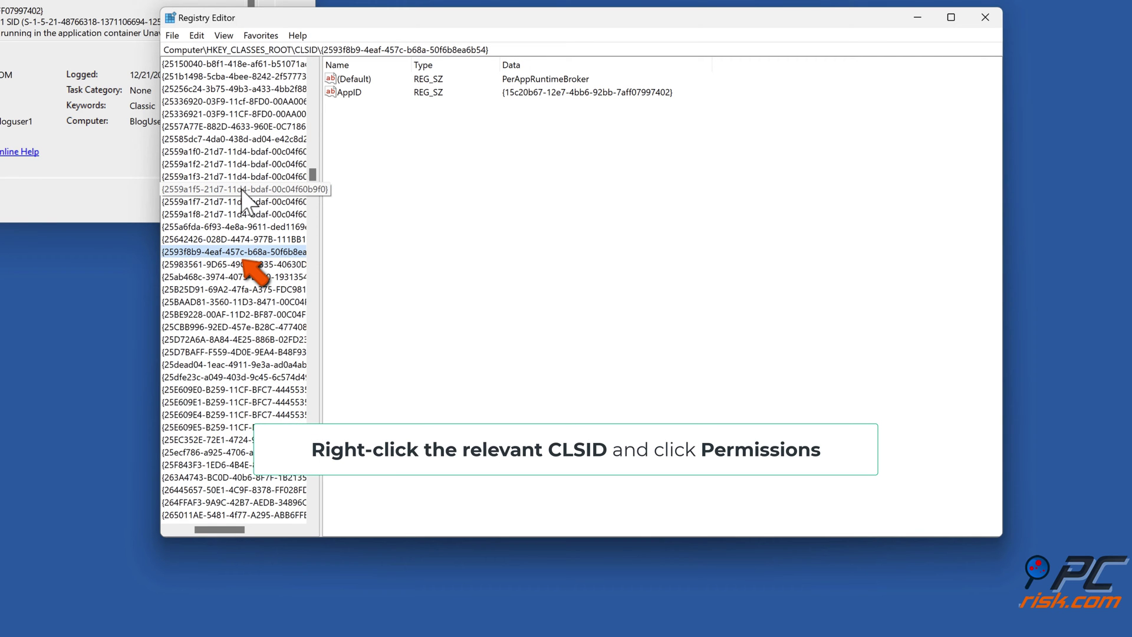
# In the key's advanced permissions, change the owner to the local Administrators group
pyautogui.rightClick(244, 253)
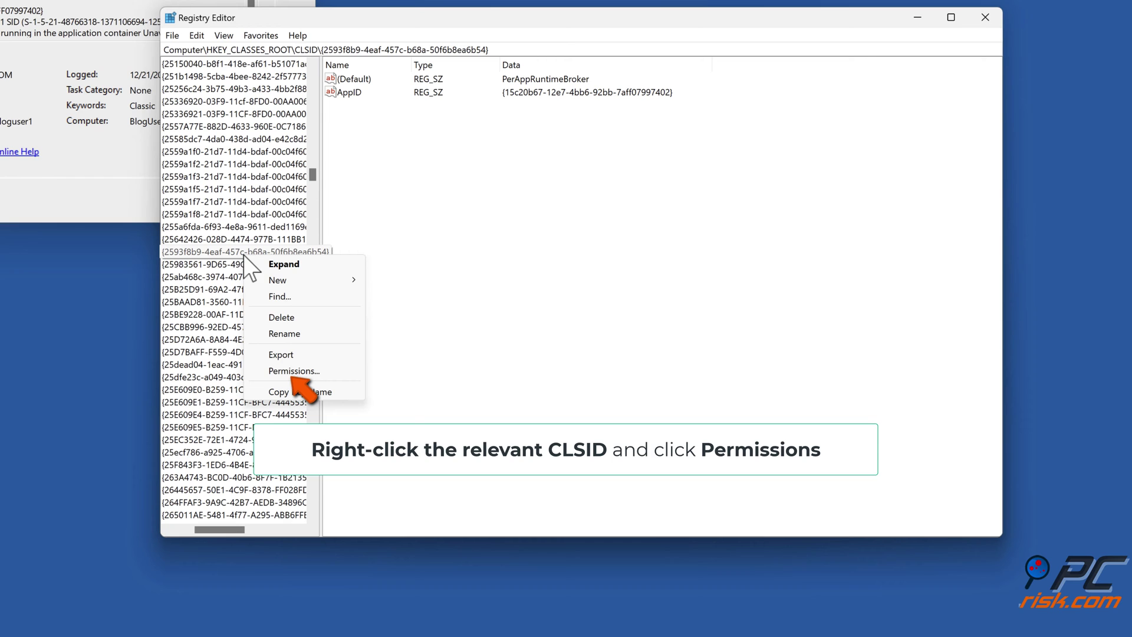
pyautogui.click(289, 372)
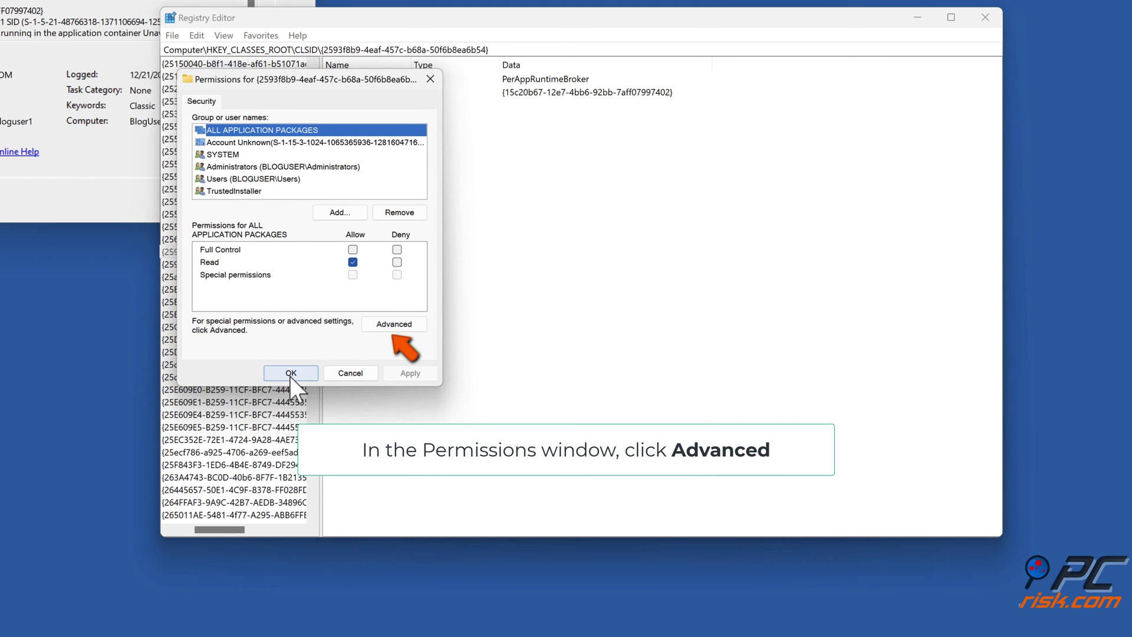
pyautogui.click(391, 325)
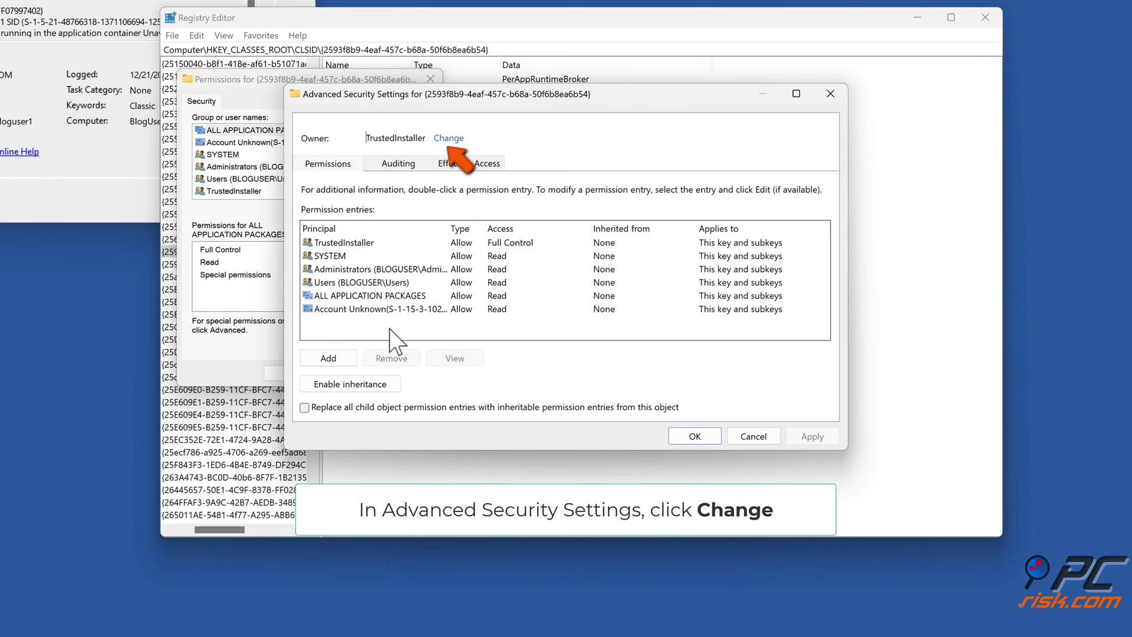
pyautogui.click(448, 139)
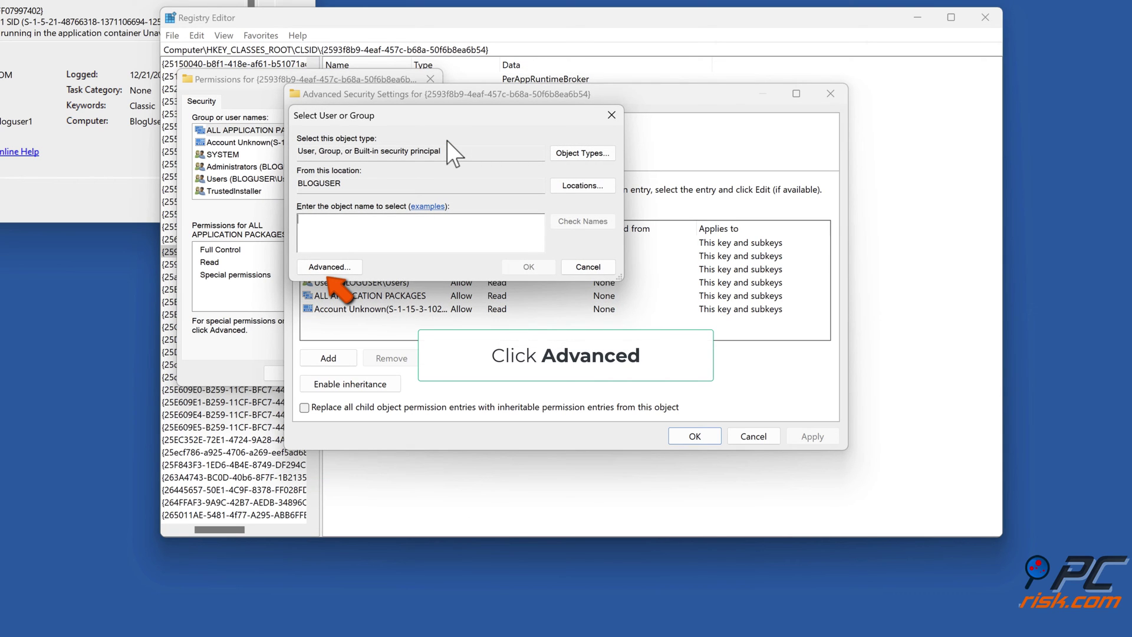
pyautogui.click(329, 272)
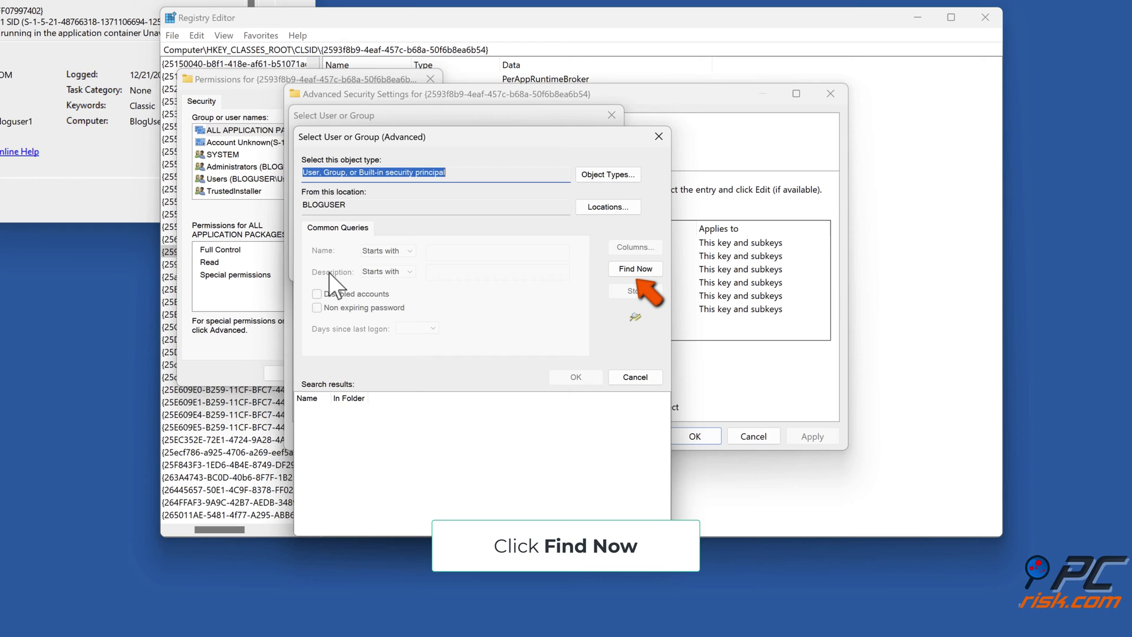
pyautogui.click(647, 274)
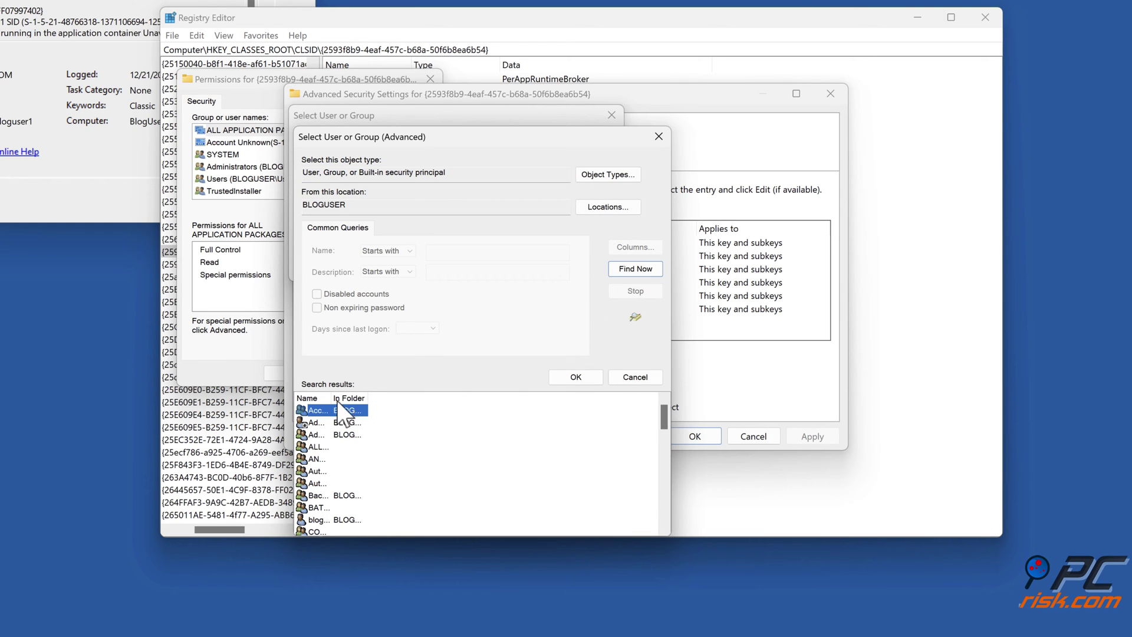
pyautogui.moveTo(331, 397); pyautogui.dragTo(490, 395)
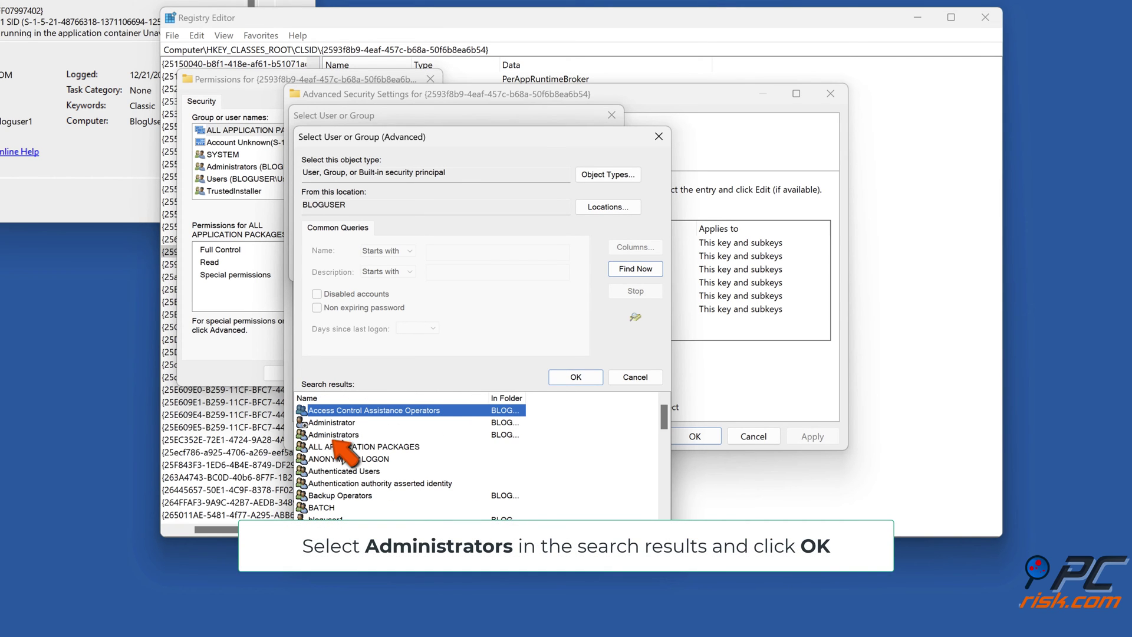
pyautogui.click(334, 435)
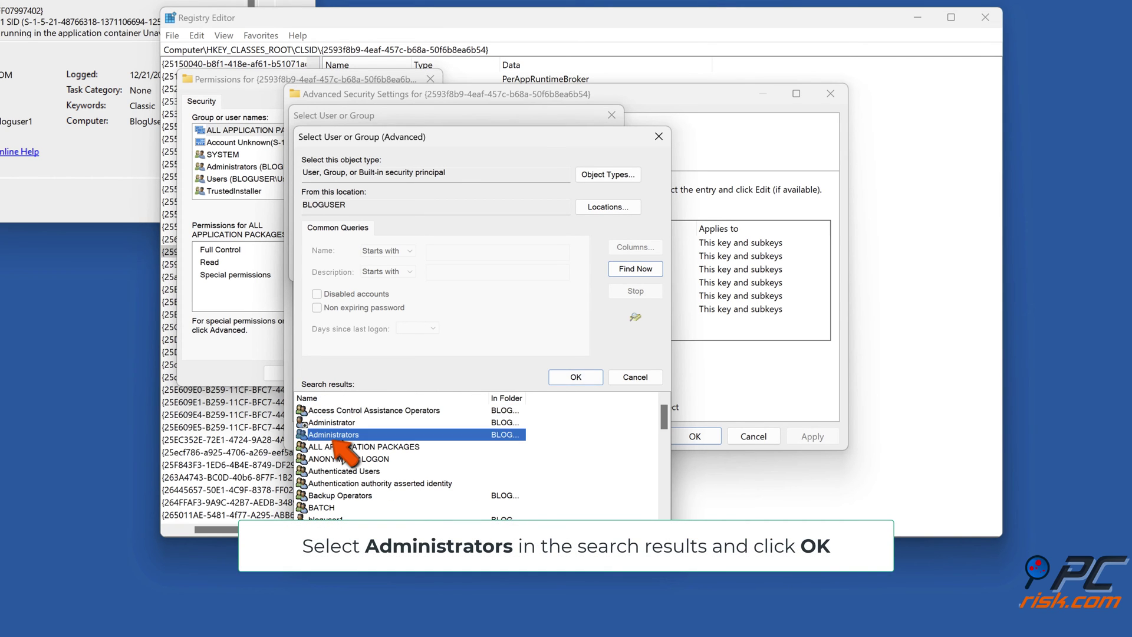
pyautogui.click(578, 381)
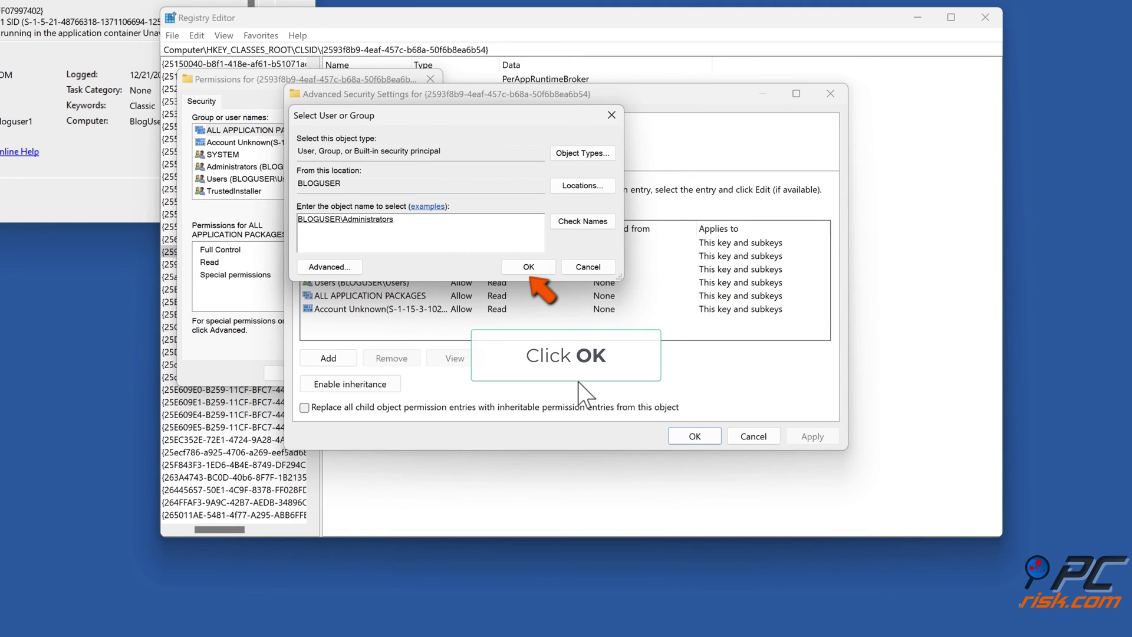
pyautogui.click(529, 269)
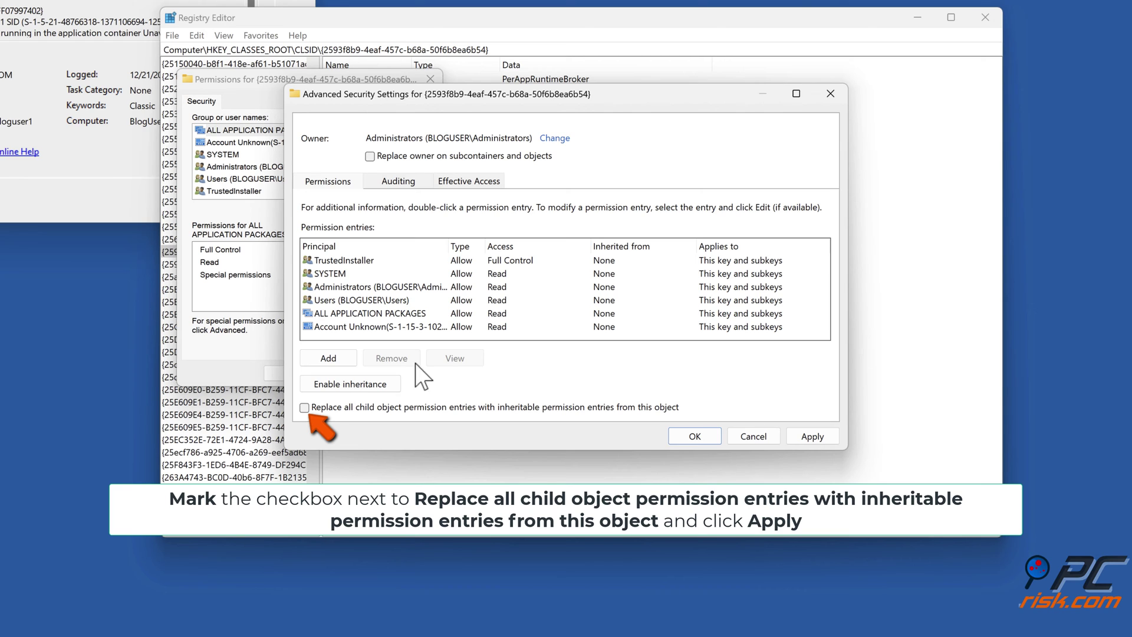
# Apply the ownership change with Replace all child object permission entries, dismissing the security error
pyautogui.click(304, 408)
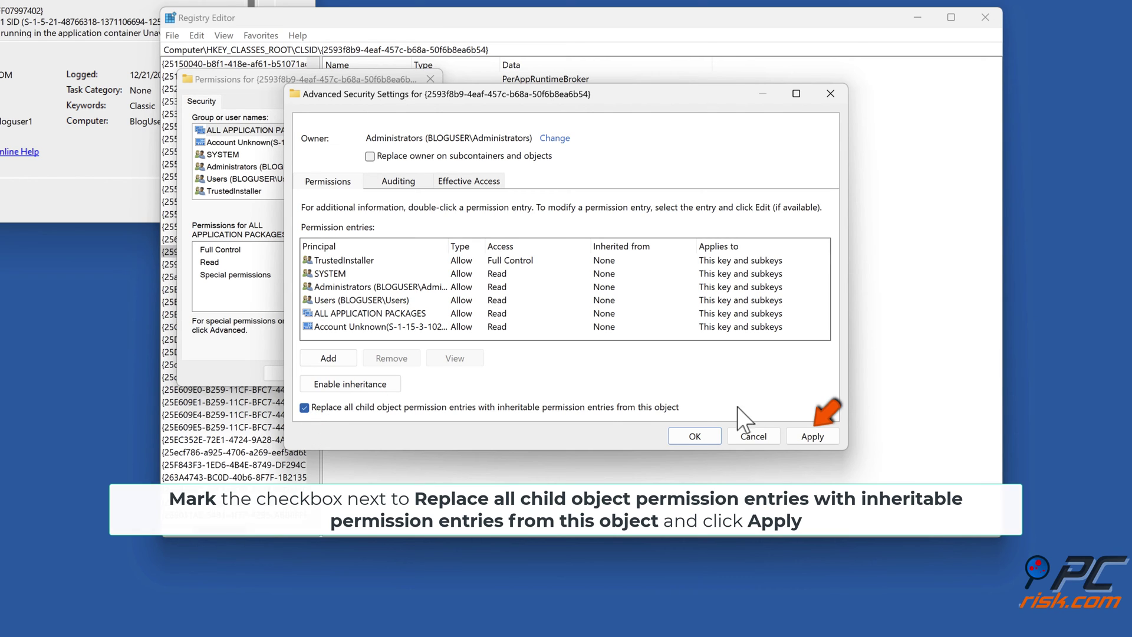
pyautogui.click(811, 438)
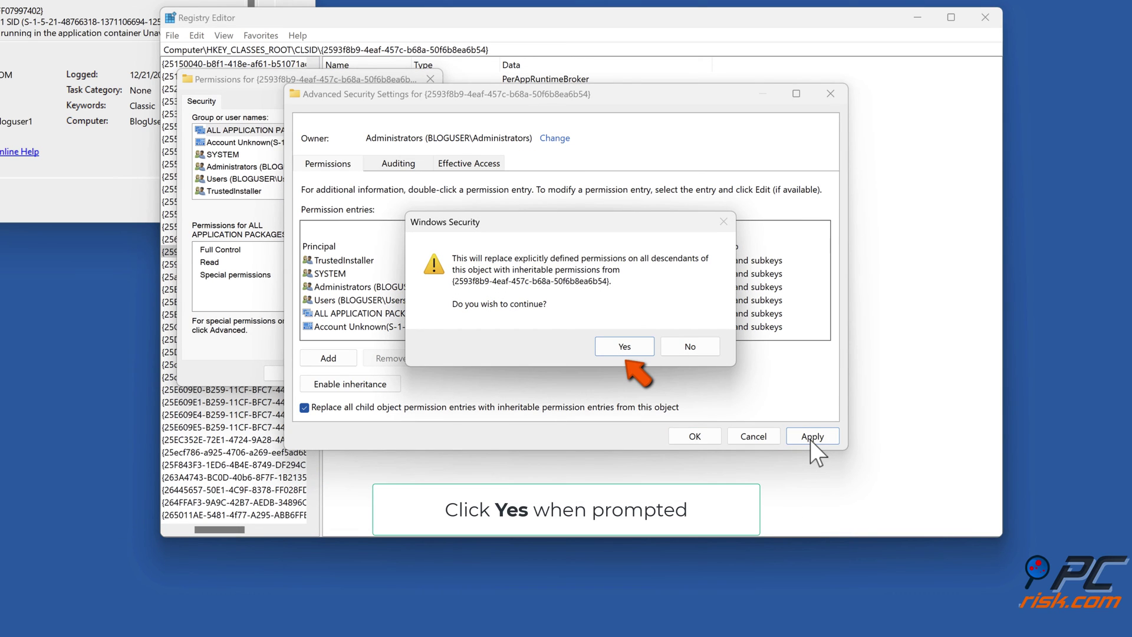
pyautogui.click(622, 350)
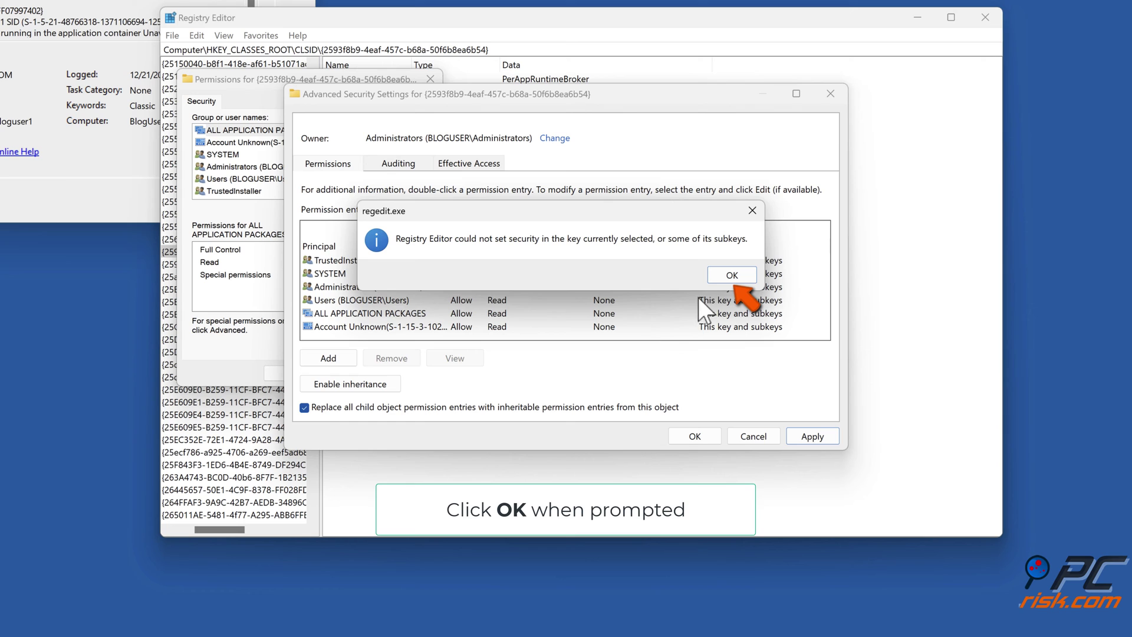
pyautogui.click(724, 281)
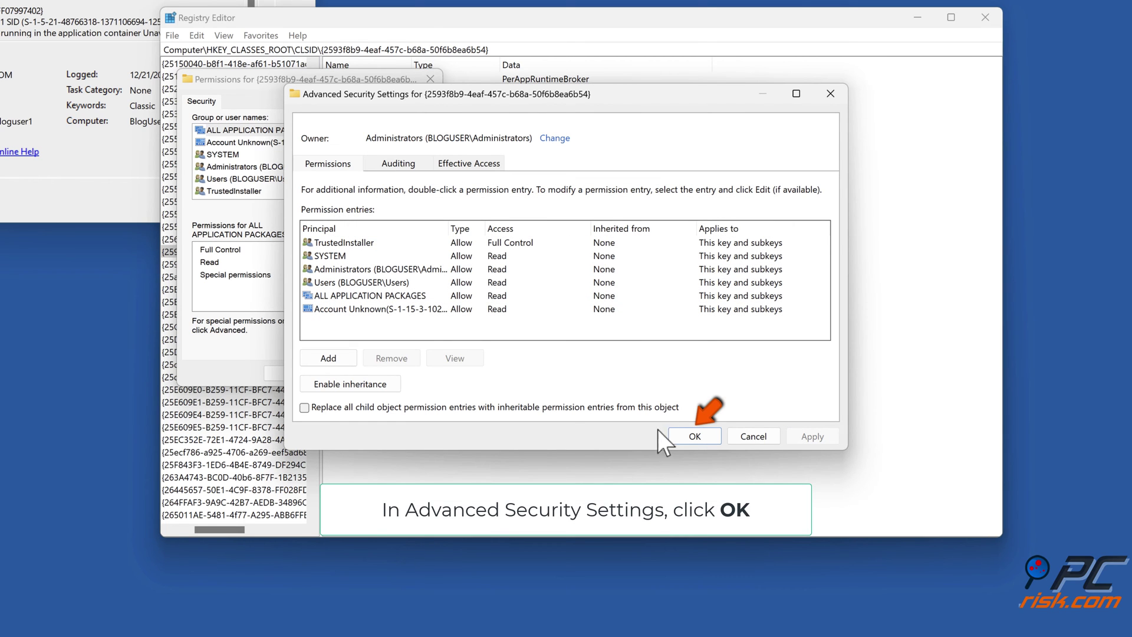
pyautogui.click(693, 440)
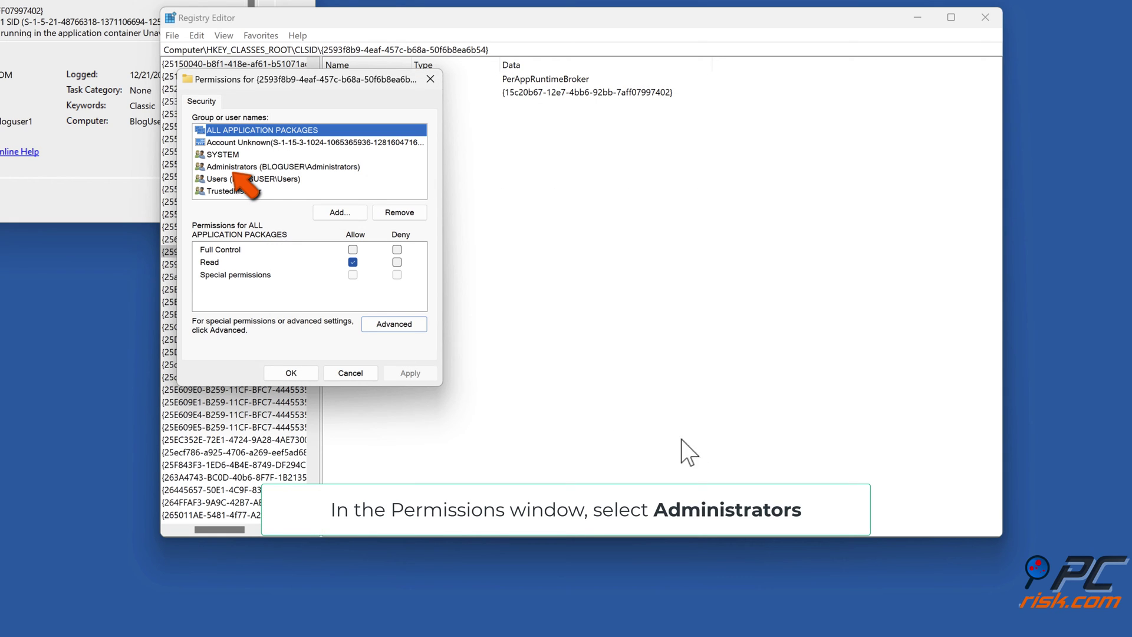
# Allow Full Control for Administrators on the CLSID key and apply the change
pyautogui.click(282, 169)
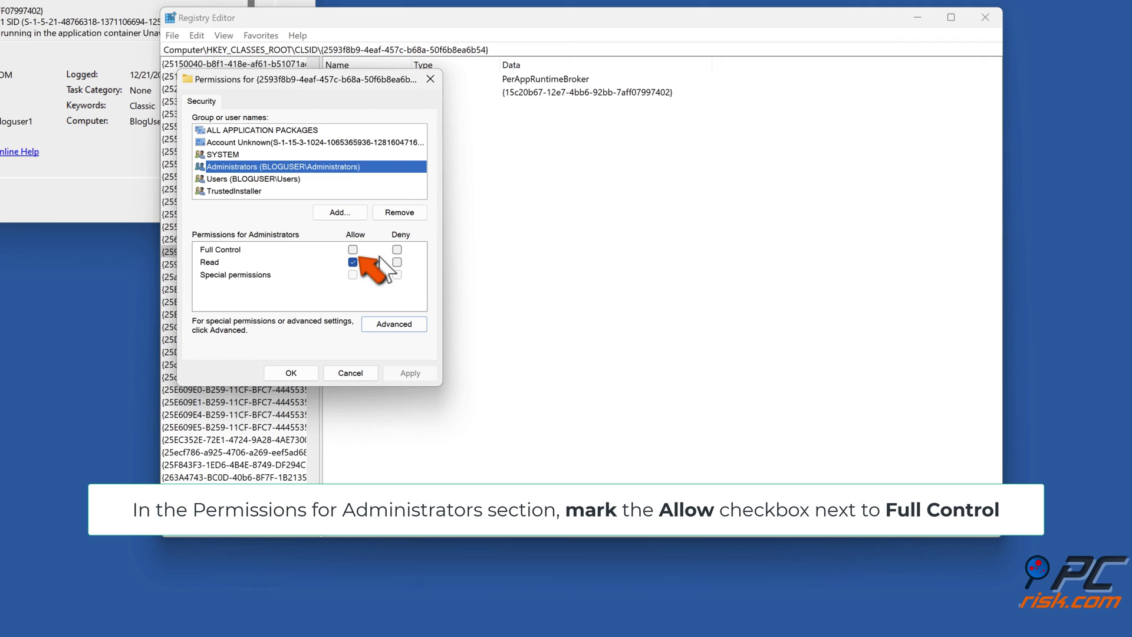
pyautogui.click(353, 250)
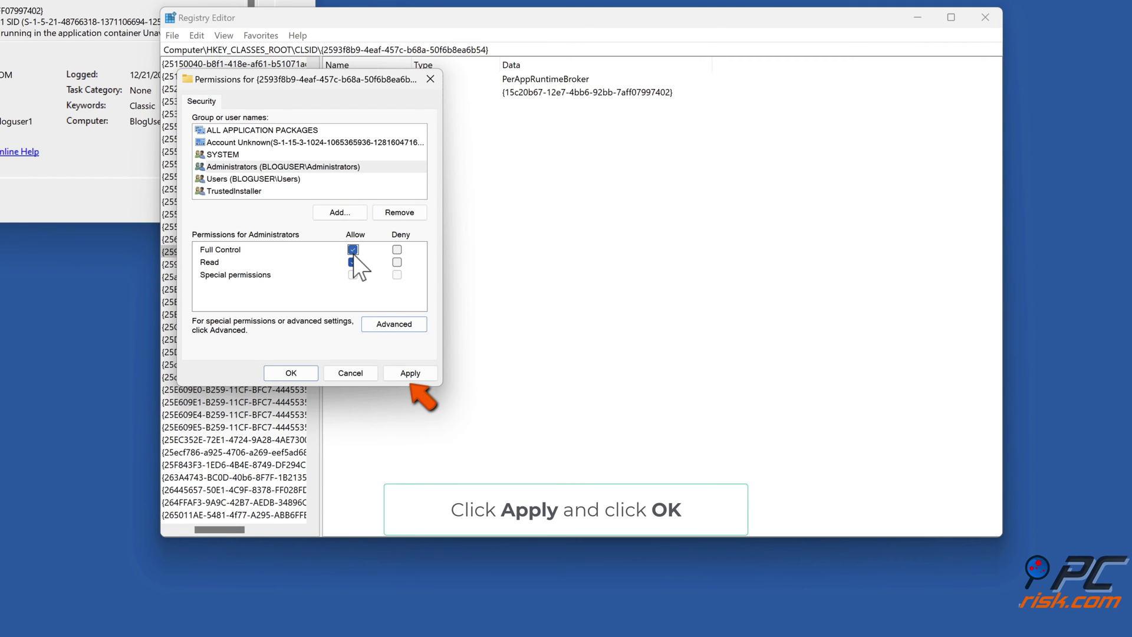
pyautogui.click(412, 374)
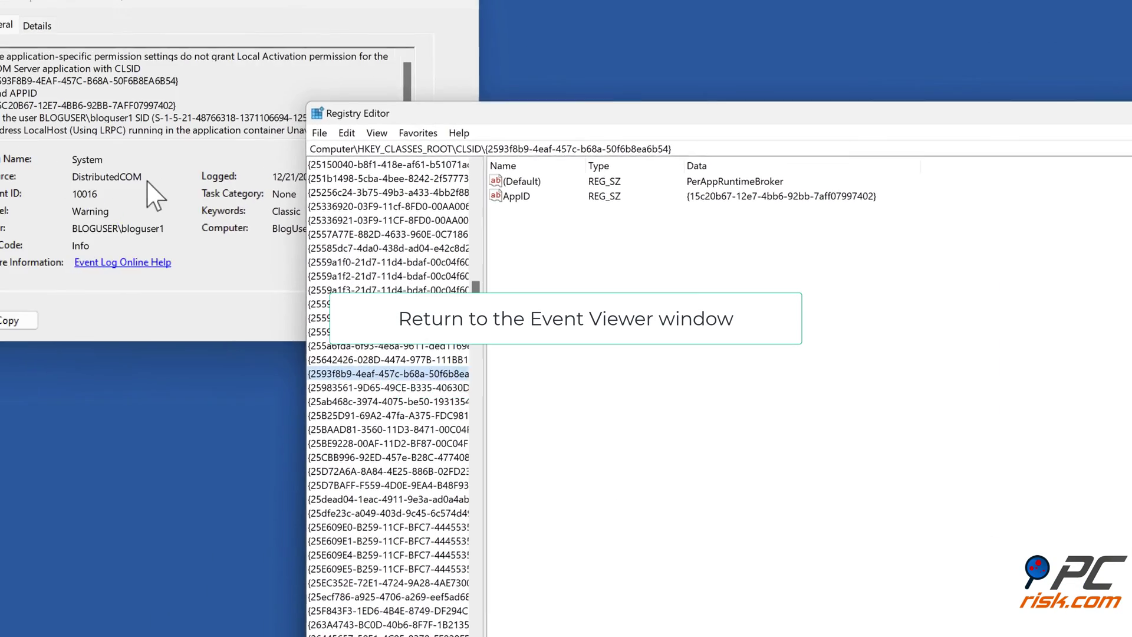
# Highlight the APPID {15C20B67-12E7-4BB6-92BB-7AFF07997402} in the 10016 event description for copying
pyautogui.click(18, 79)
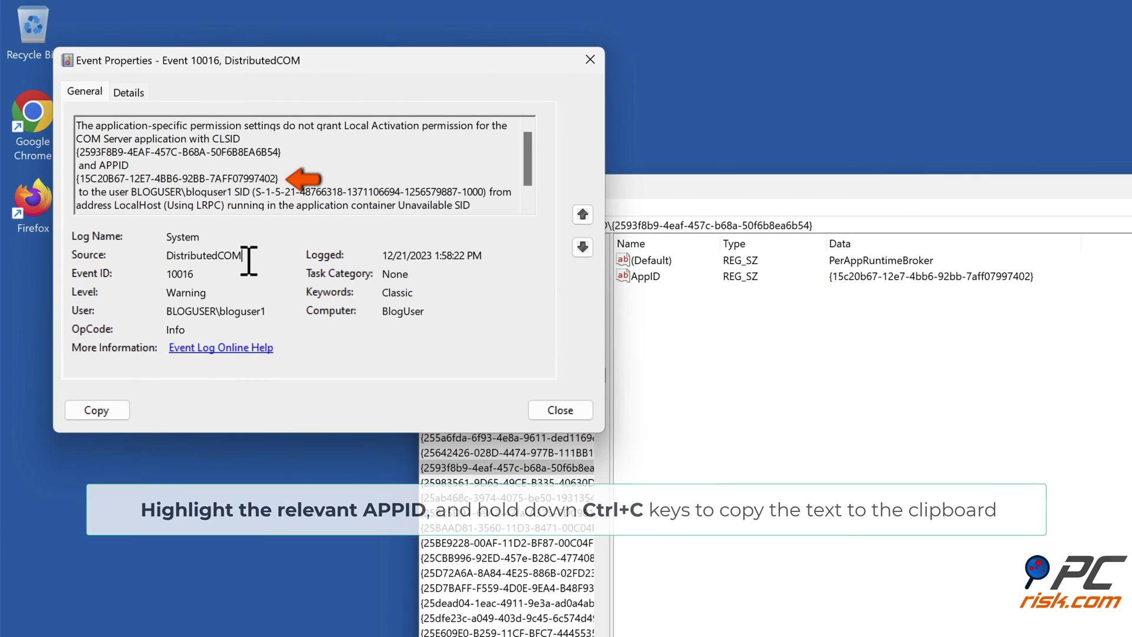
pyautogui.moveTo(281, 183); pyautogui.dragTo(74, 183)
pyautogui.press('super+c')
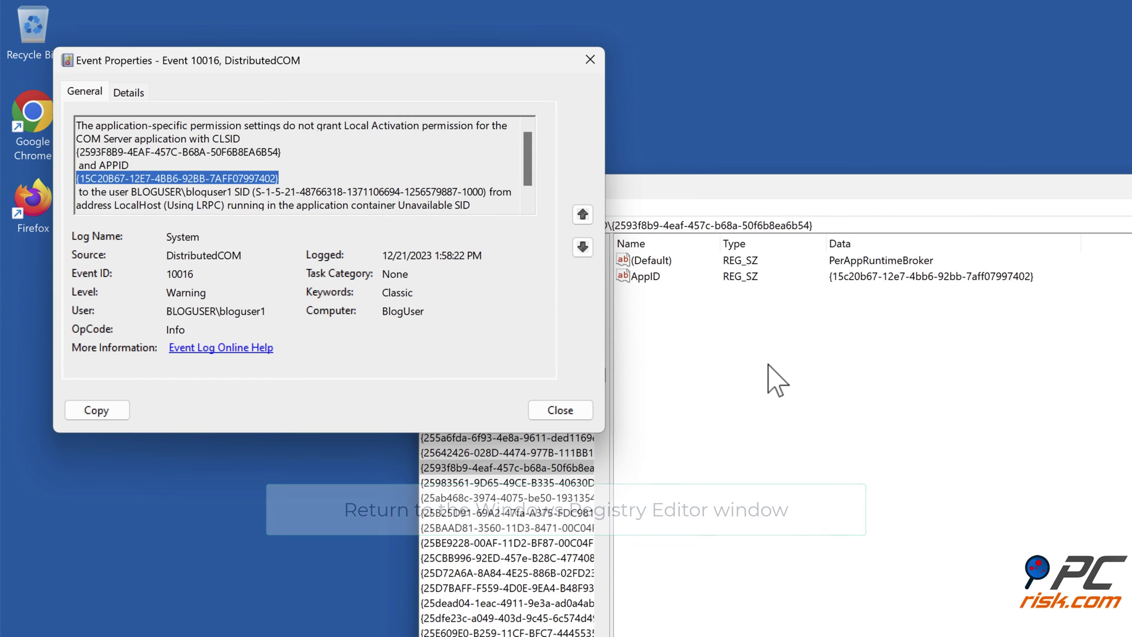
pyautogui.click(720, 345)
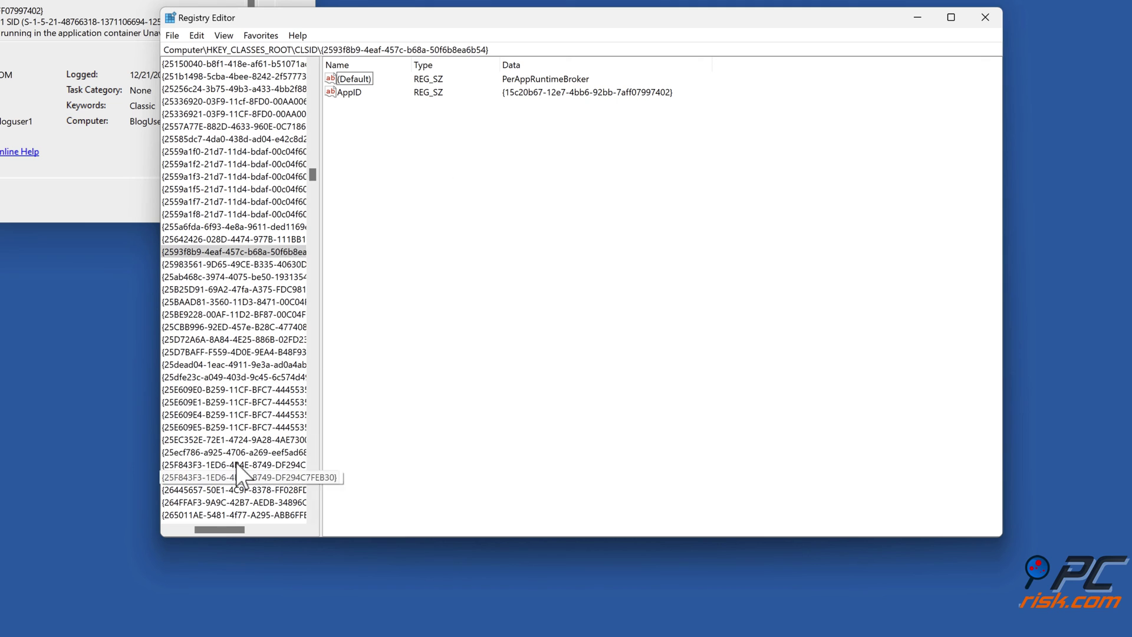
# Collapse HKEY_CLASSES_ROOT and navigate to HKEY_LOCAL_MACHINE\SOFTWARE\Classes\CLSID
pyautogui.moveTo(228, 527); pyautogui.dragTo(209, 529)
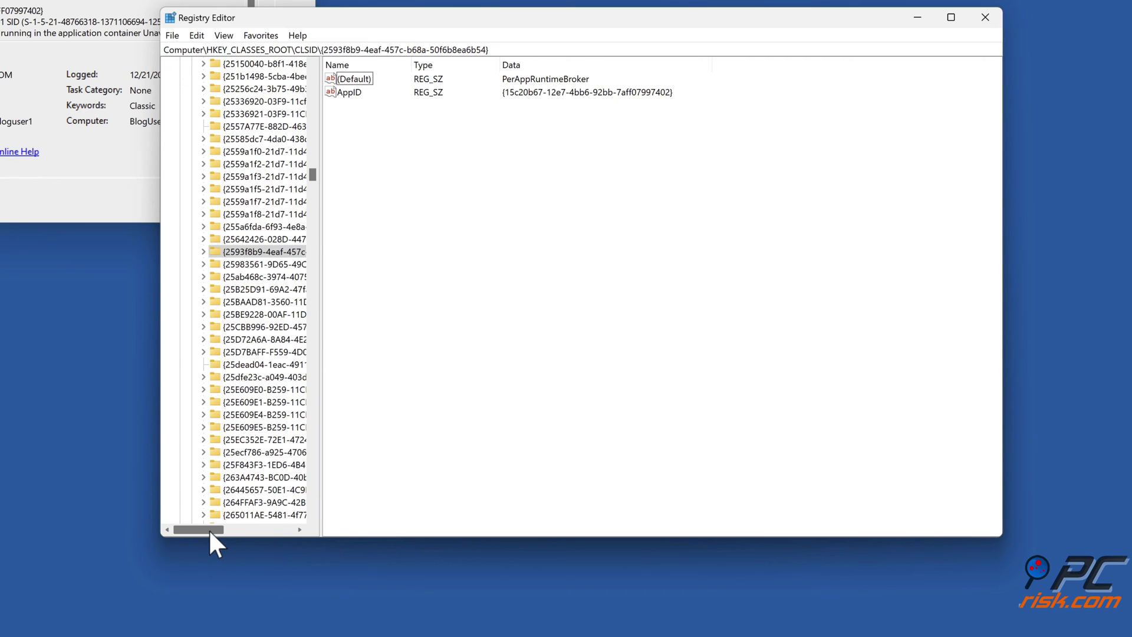
pyautogui.moveTo(316, 168); pyautogui.dragTo(312, 68)
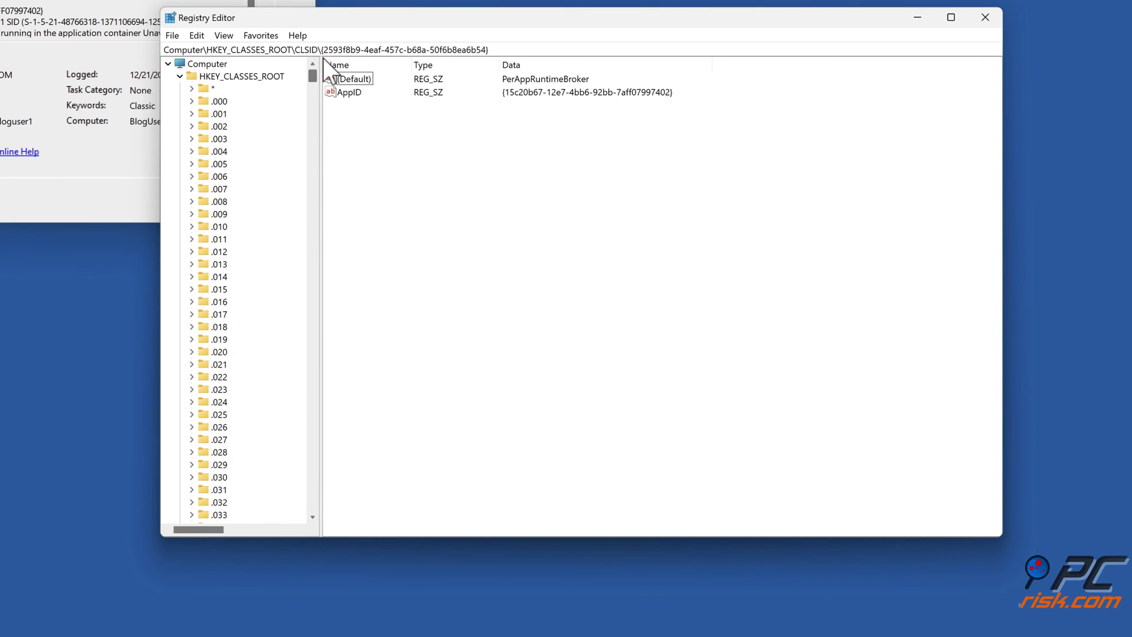
pyautogui.click(179, 77)
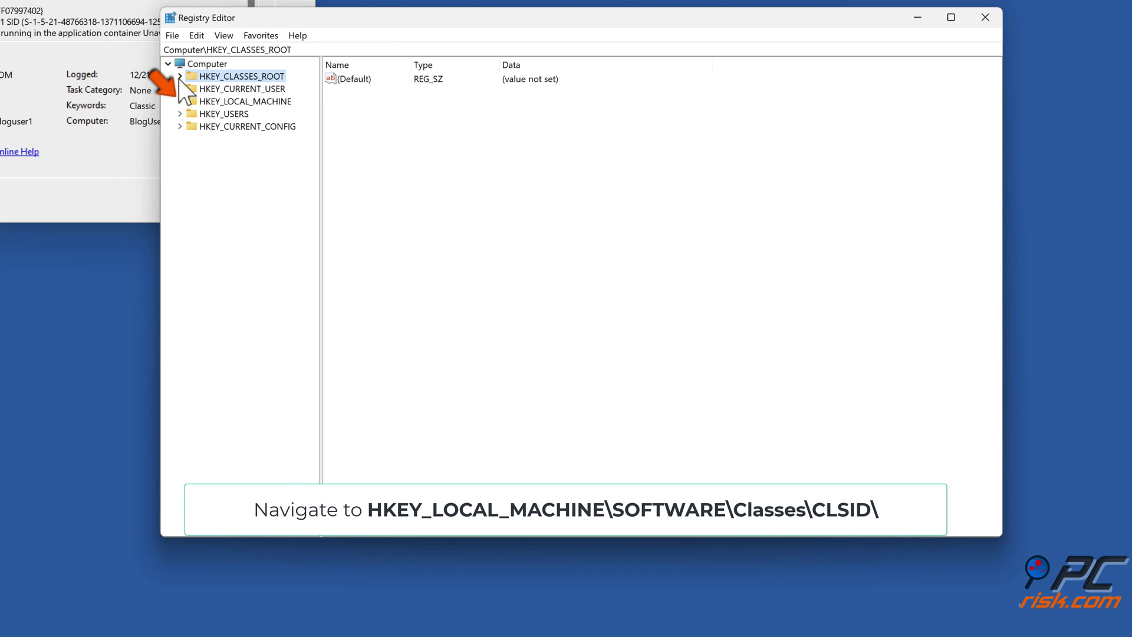
pyautogui.click(179, 102)
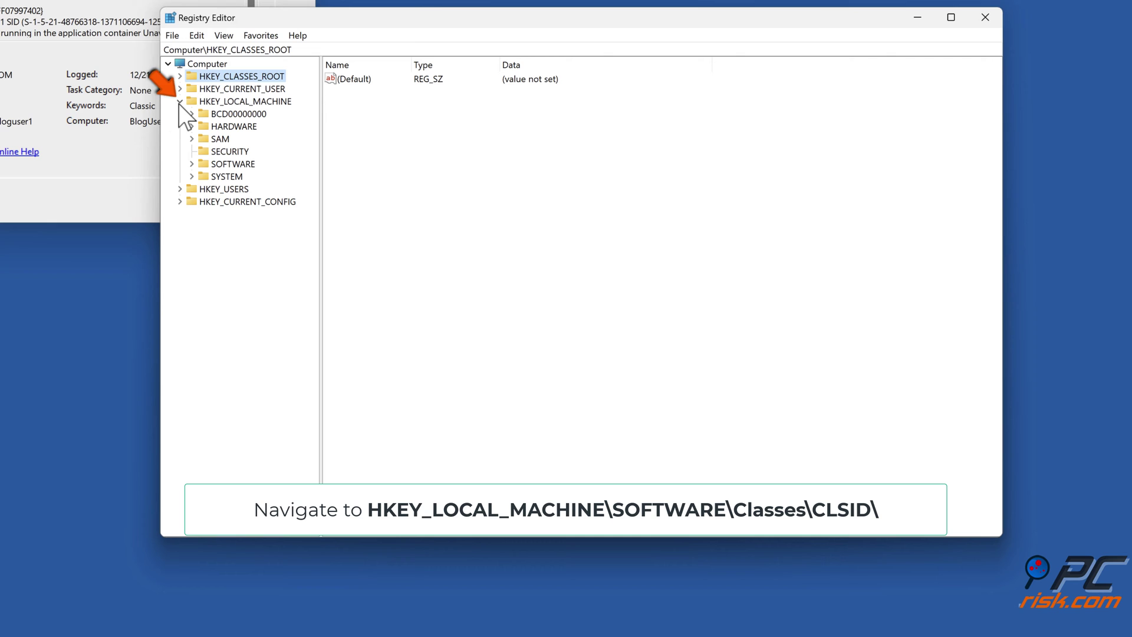
pyautogui.click(191, 164)
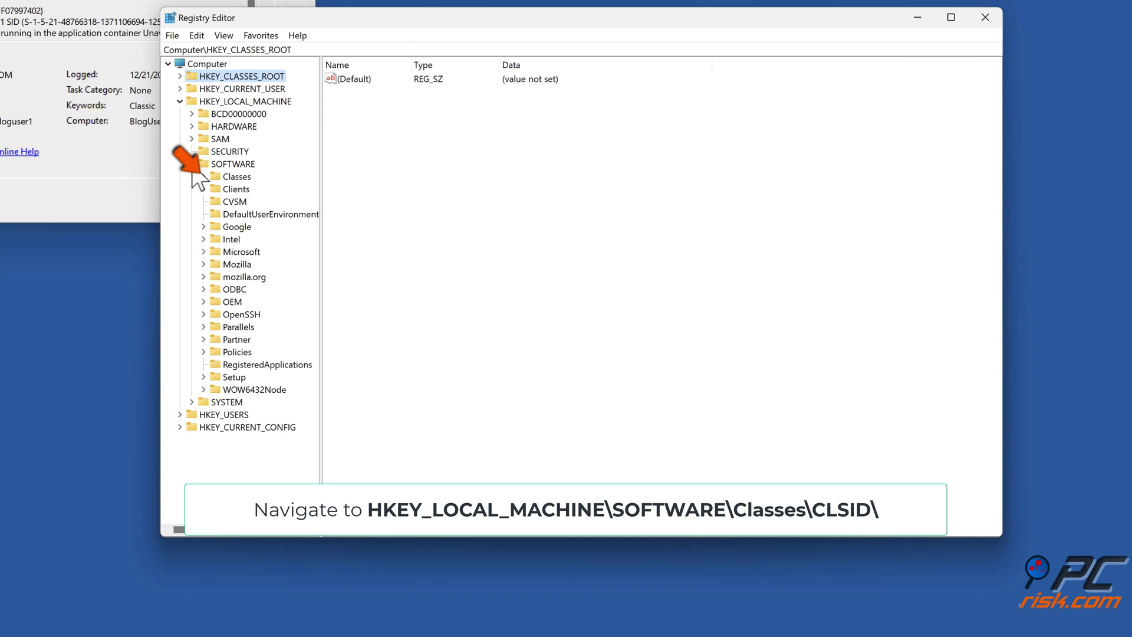
pyautogui.click(203, 176)
pyautogui.scroll(-20, 203, 176)
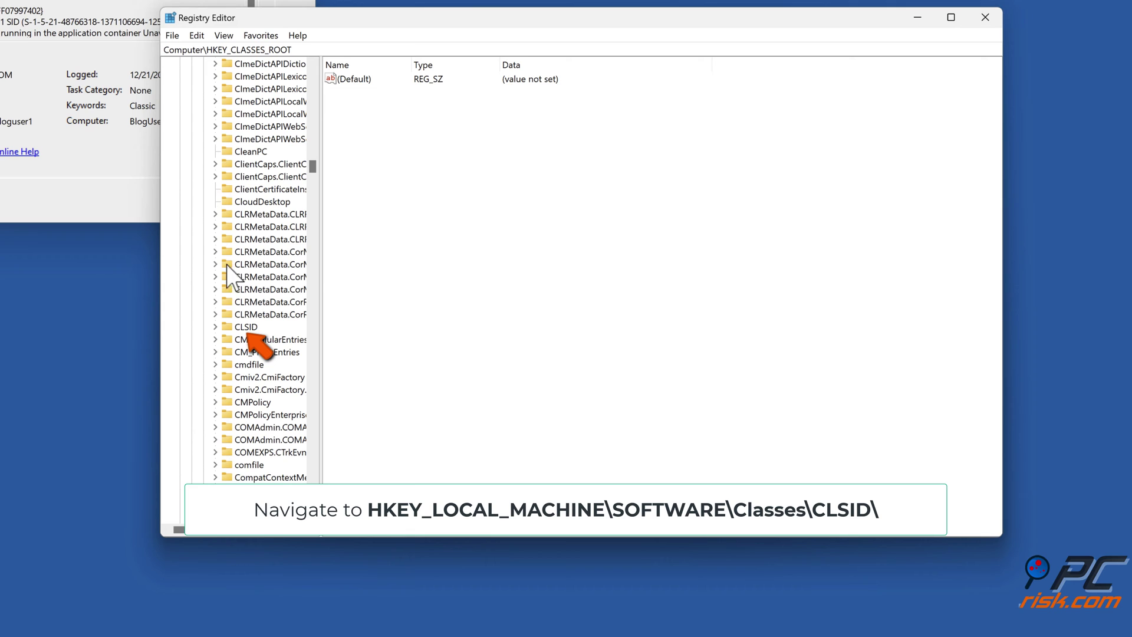
pyautogui.click(243, 326)
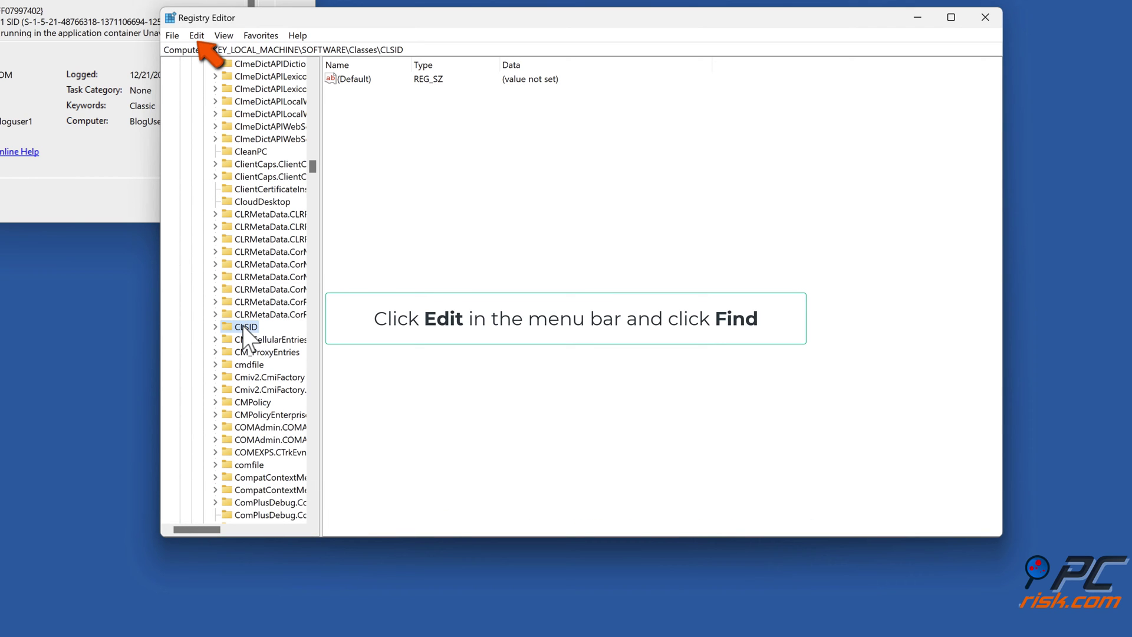
# Search for the pasted APPID {15c20b67-12e7-4bb6-92bb-7aff07997402}, landing on its WOW6432Node\AppID key
pyautogui.click(196, 36)
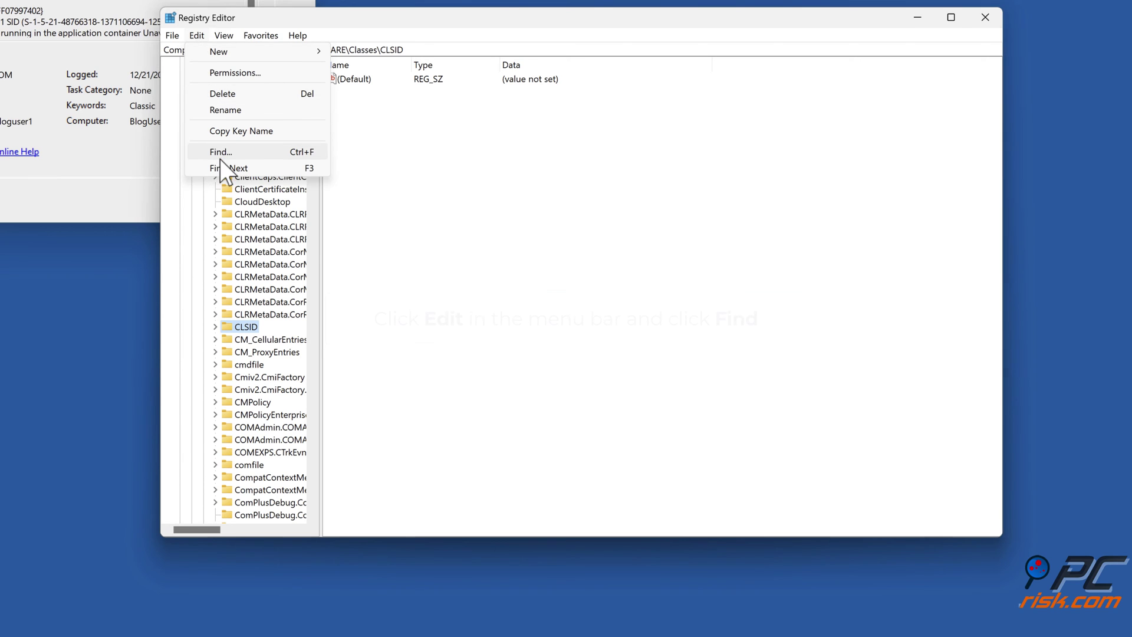
pyautogui.click(221, 157)
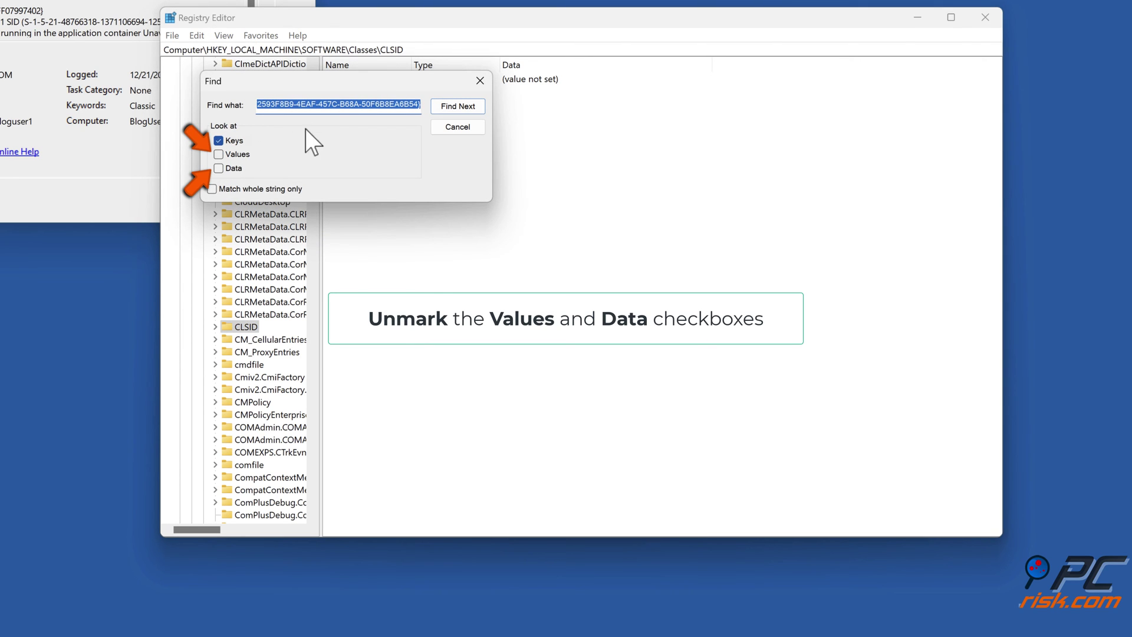
pyautogui.press('Delete')
pyautogui.rightClick(348, 104)
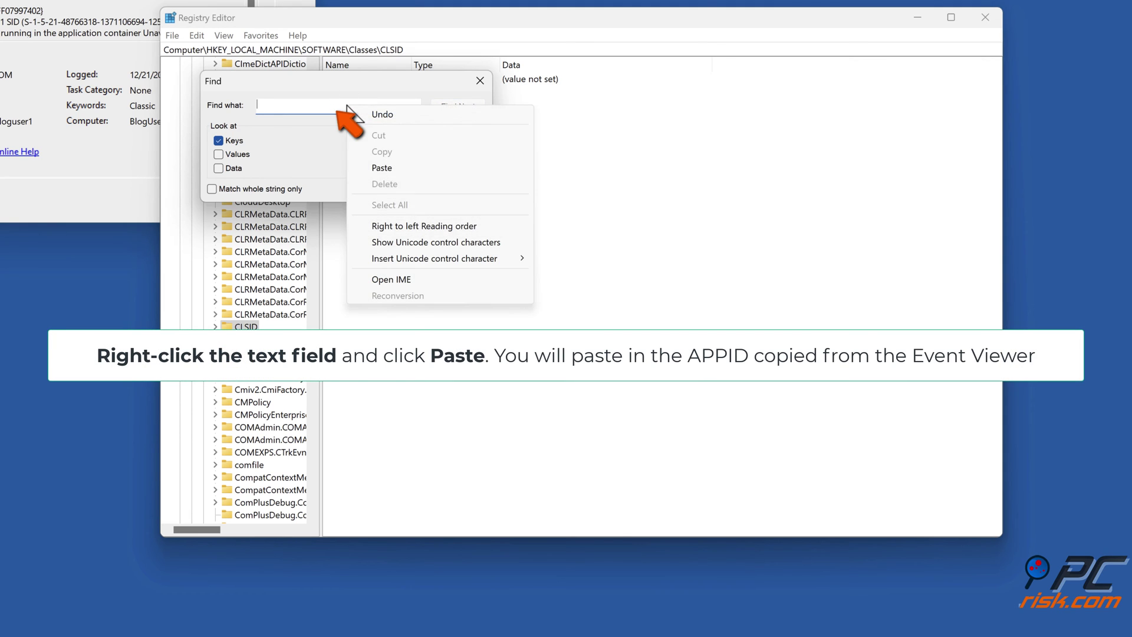
pyautogui.click(382, 168)
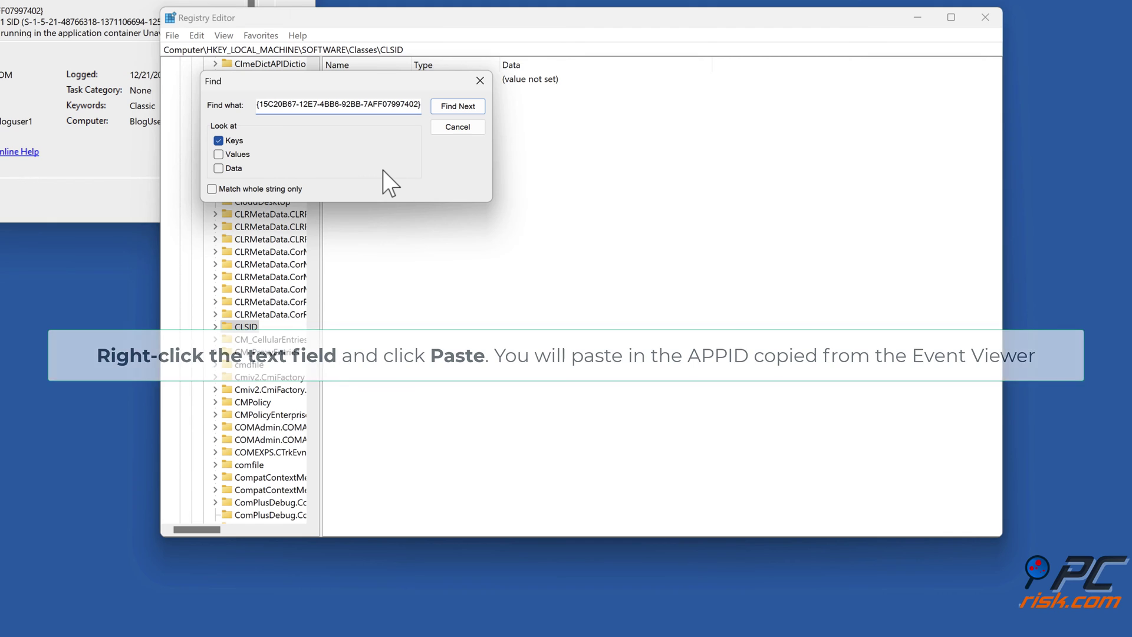
pyautogui.click(458, 111)
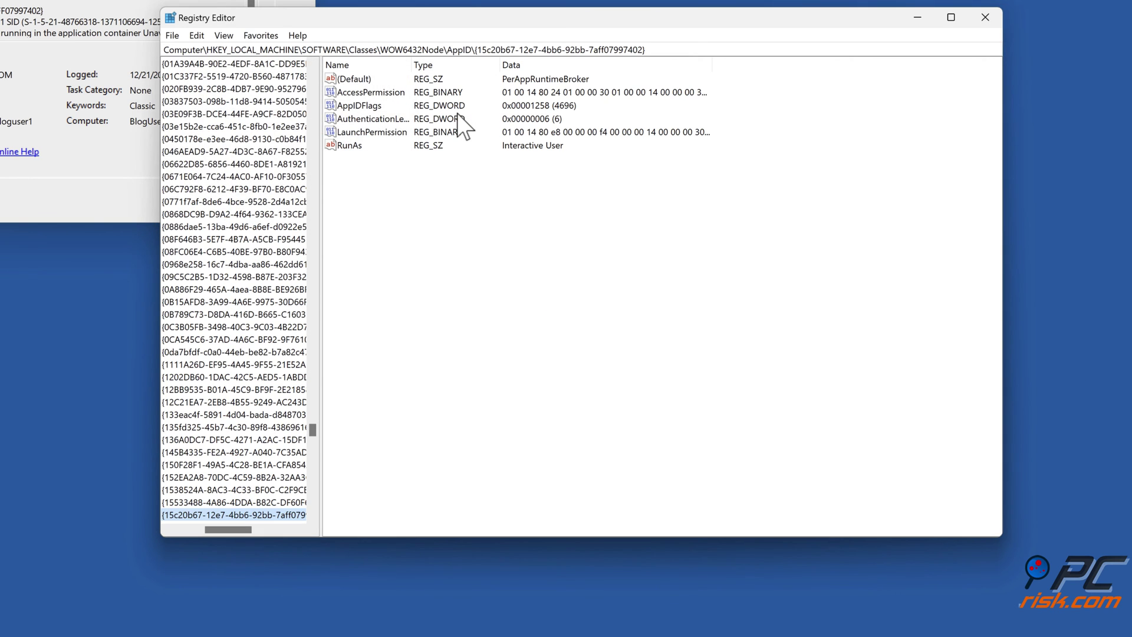
# Open Permissions, then Advanced security settings, for the {15c20b67-12e7-4bb6-92bb-7aff07997402} AppID key
pyautogui.scroll(-3, 256, 189)
pyautogui.scroll(-4, 256, 189)
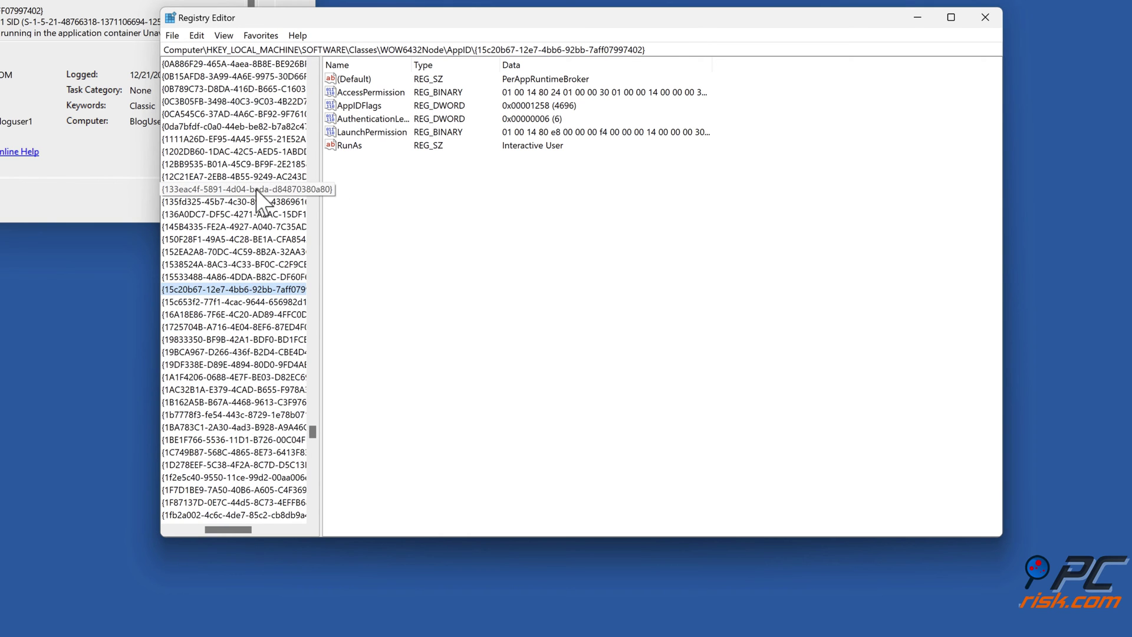
pyautogui.rightClick(228, 253)
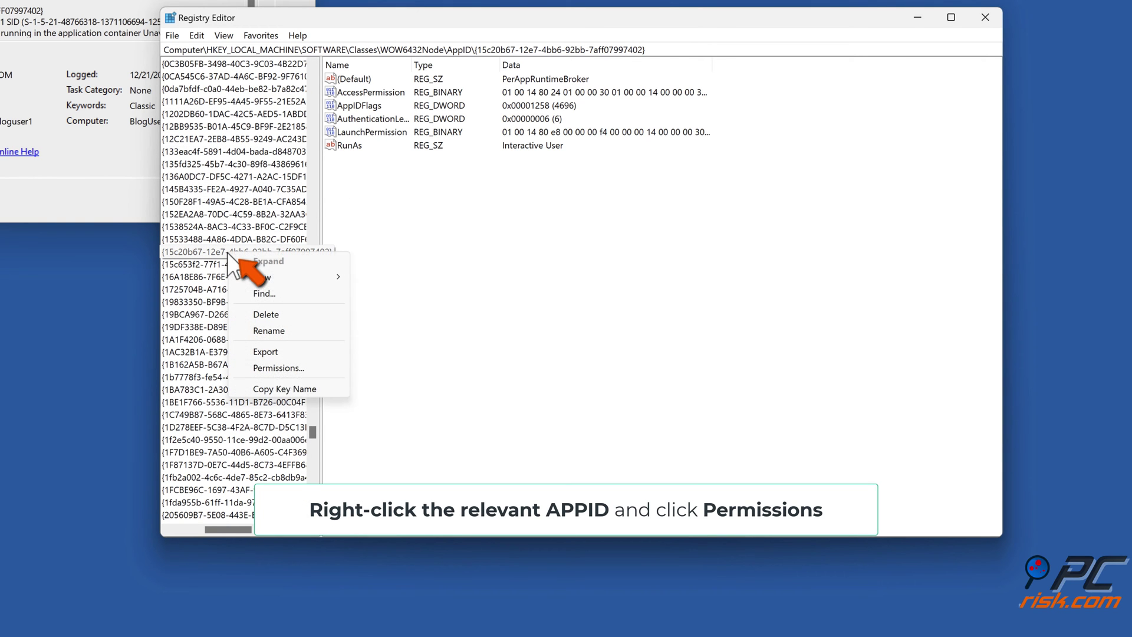
pyautogui.click(274, 371)
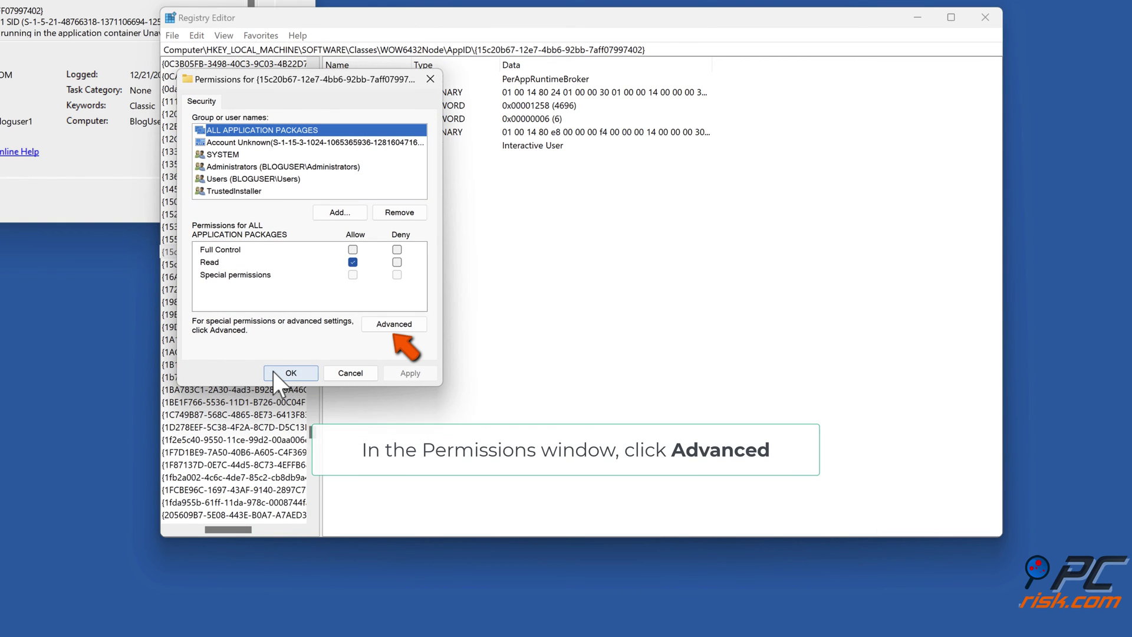
pyautogui.click(392, 328)
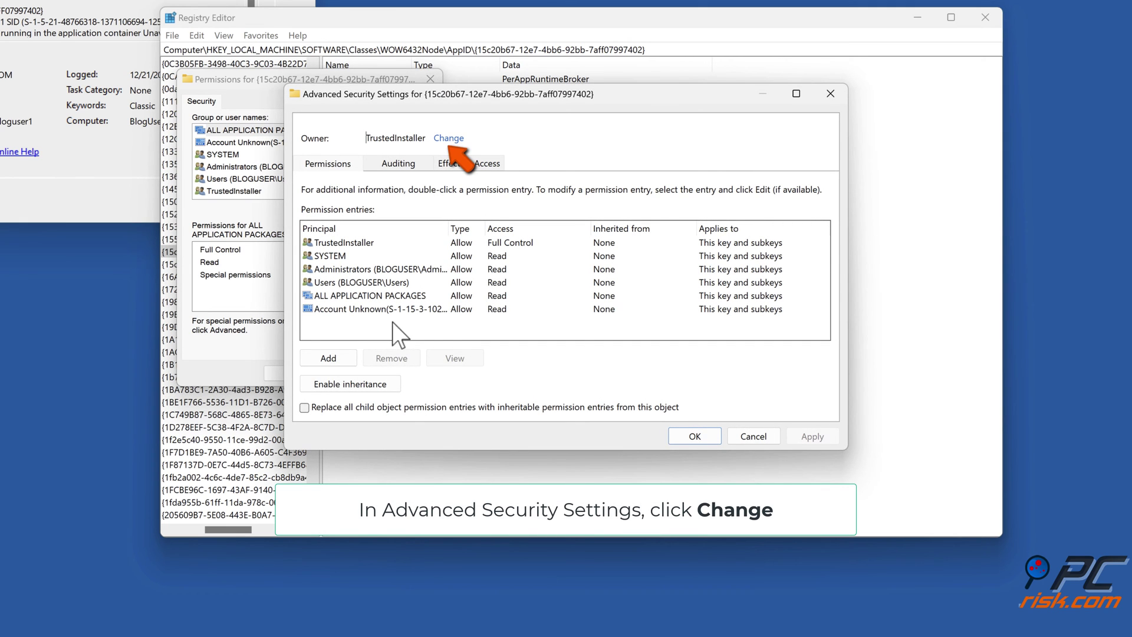
# Pick the Administrators group as the AppID key's new owner through the advanced account search
pyautogui.click(448, 139)
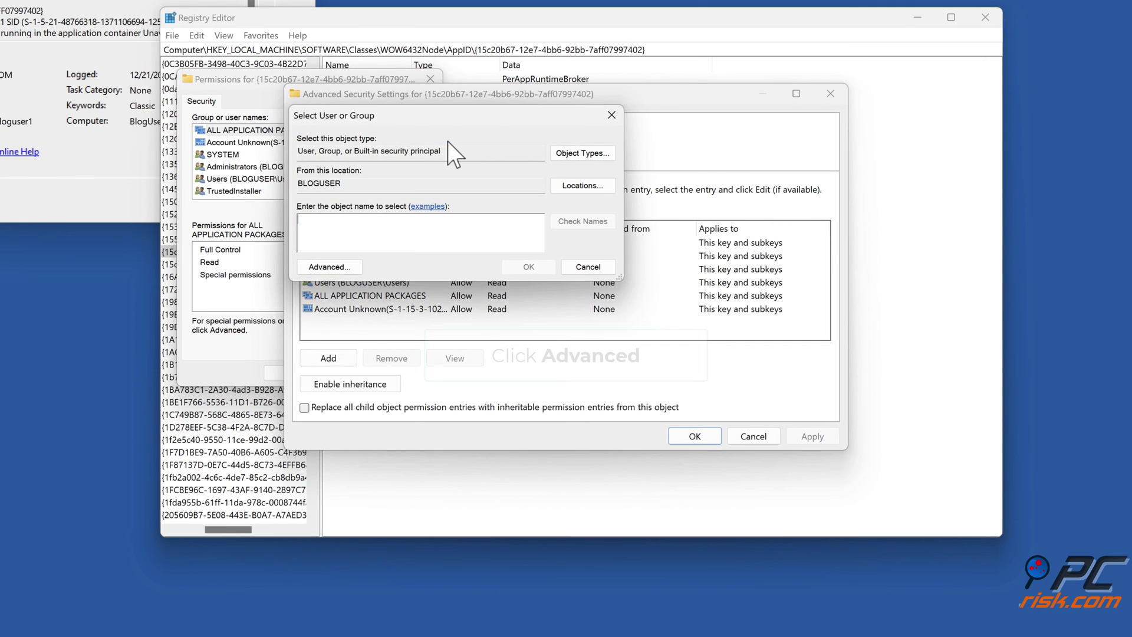
pyautogui.click(328, 273)
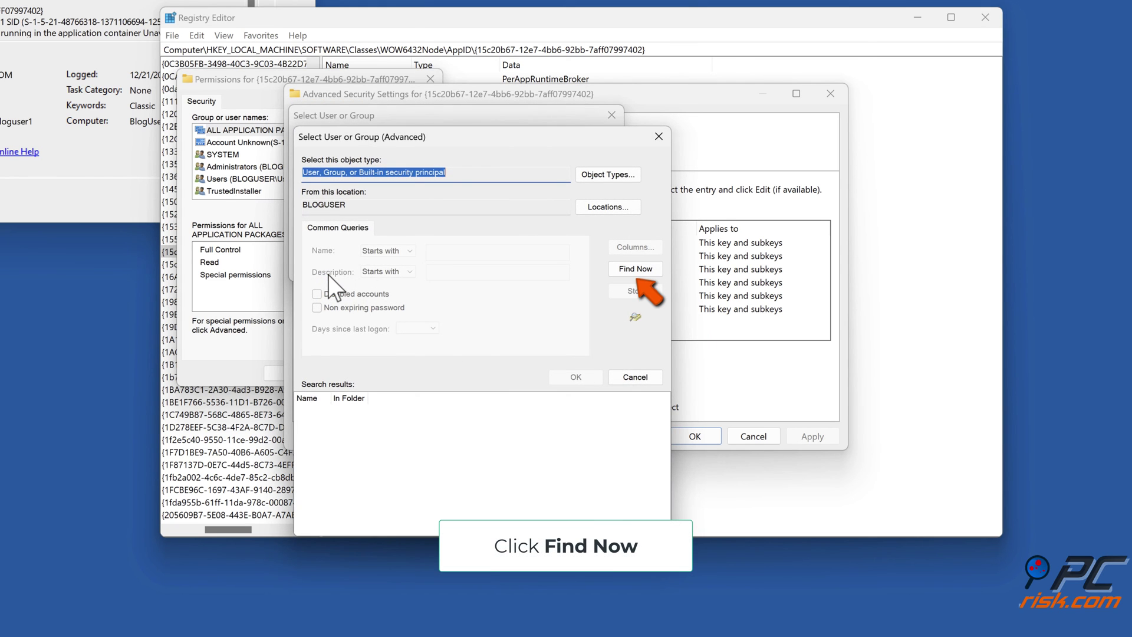
pyautogui.click(637, 270)
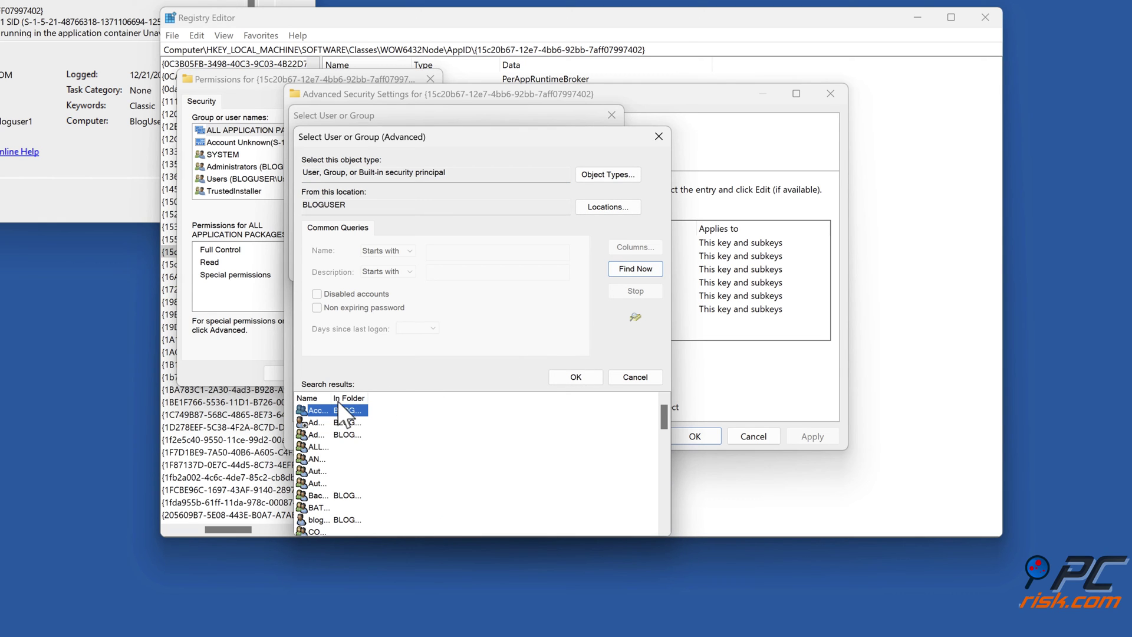
pyautogui.moveTo(332, 398); pyautogui.dragTo(450, 390)
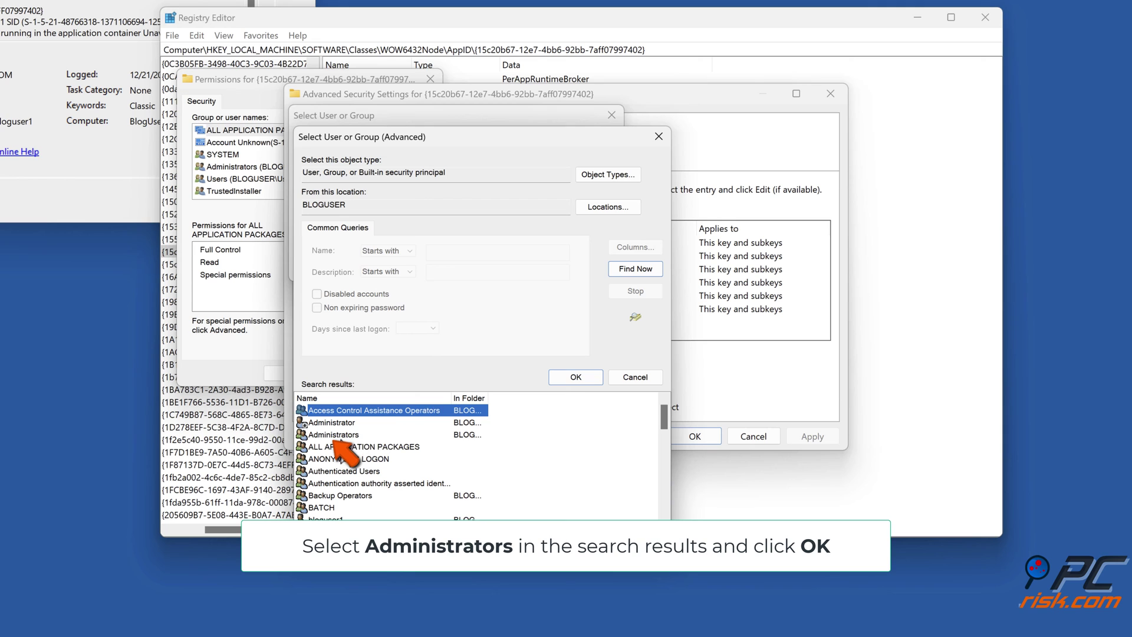
pyautogui.click(342, 437)
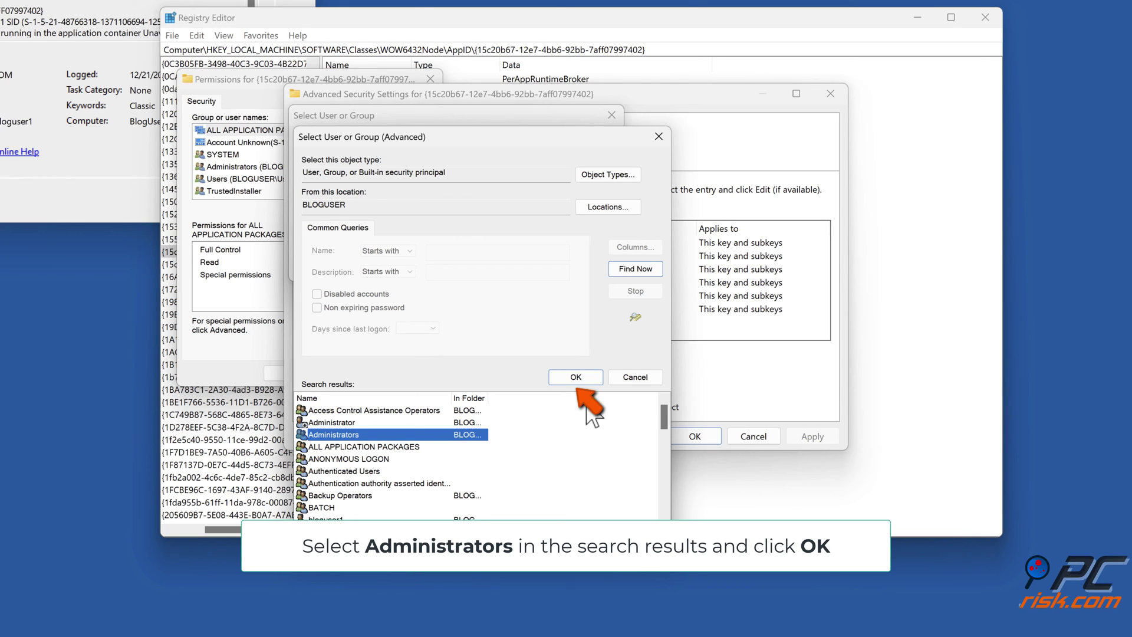
pyautogui.click(577, 379)
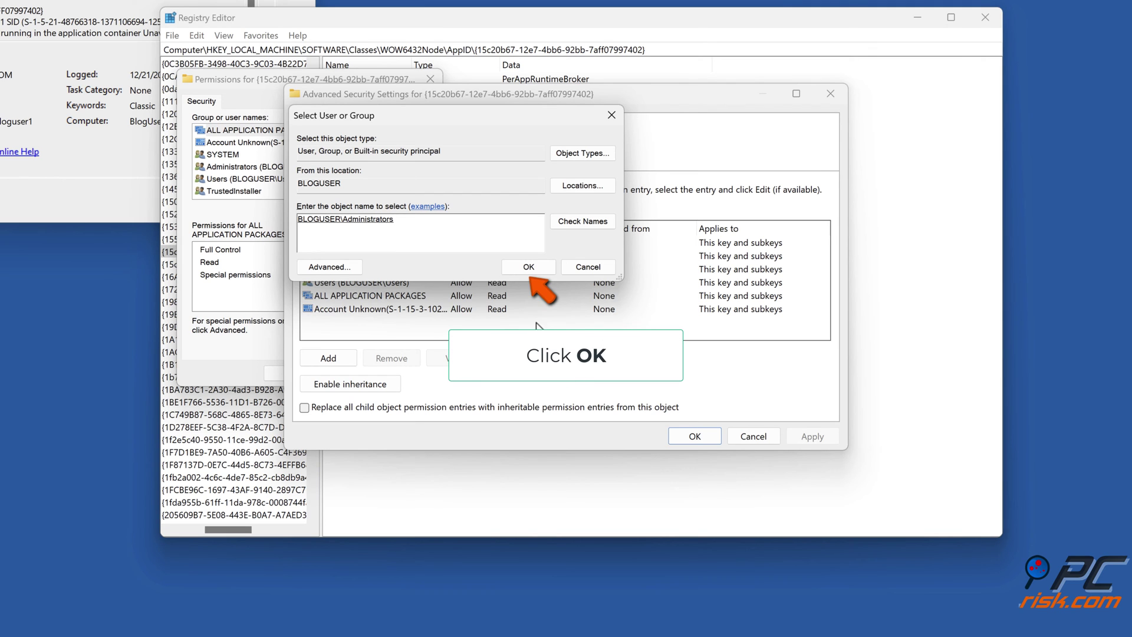
# Confirm Administrators as owner and replace all child object permission entries on the key
pyautogui.click(533, 268)
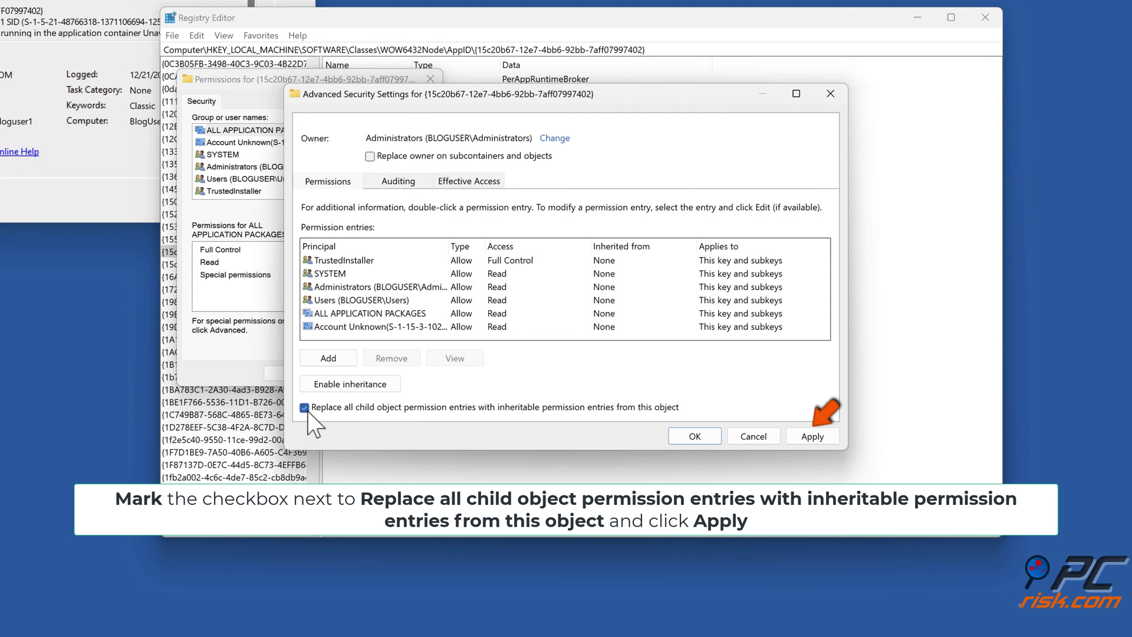
pyautogui.click(811, 441)
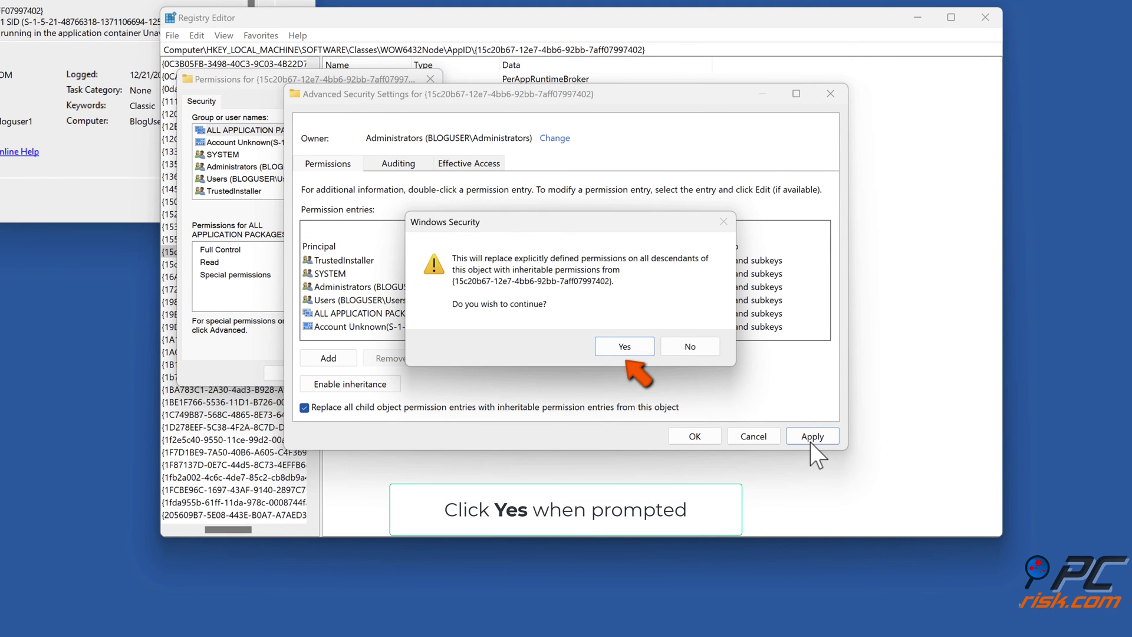
pyautogui.click(626, 349)
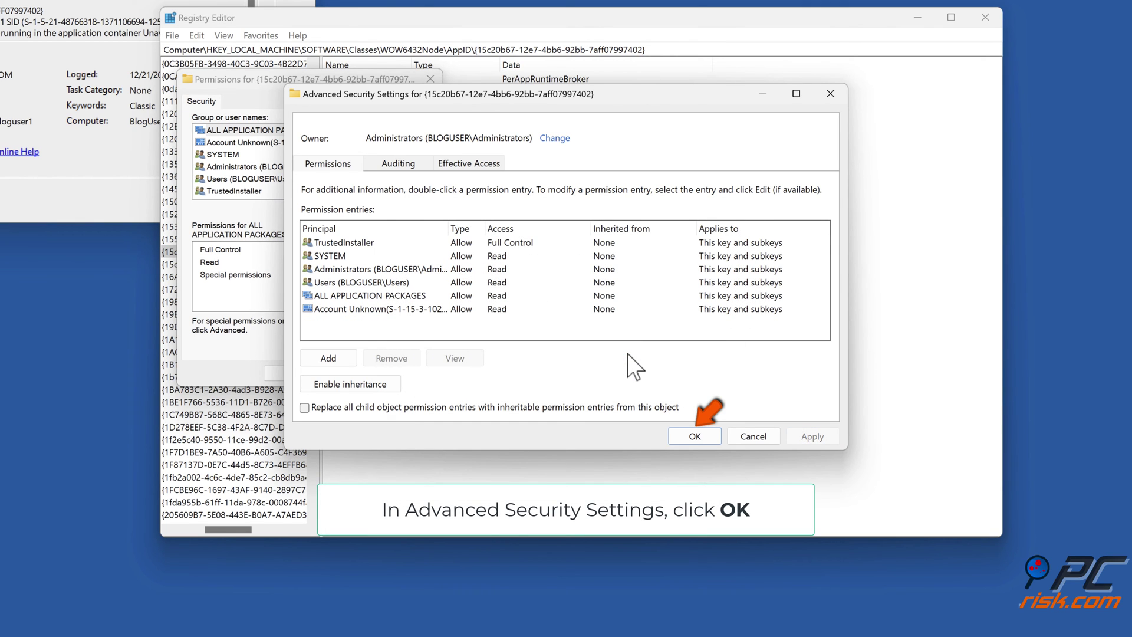
# Grant Administrators Full Control on the {15c20b67-…} AppID key and save the permissions
pyautogui.click(696, 437)
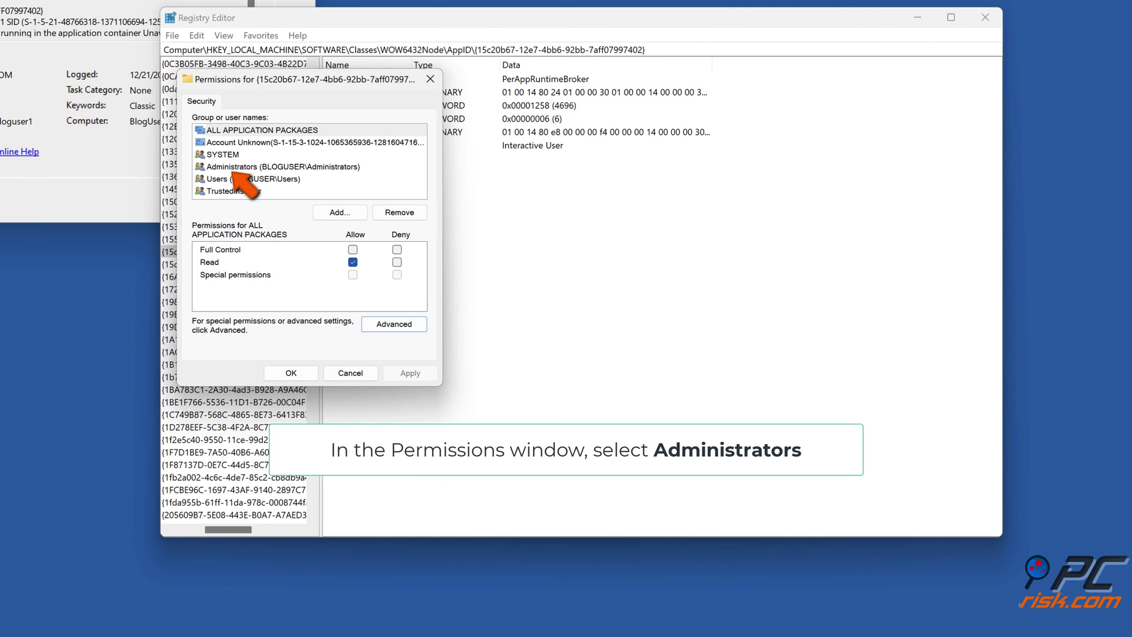
pyautogui.click(280, 169)
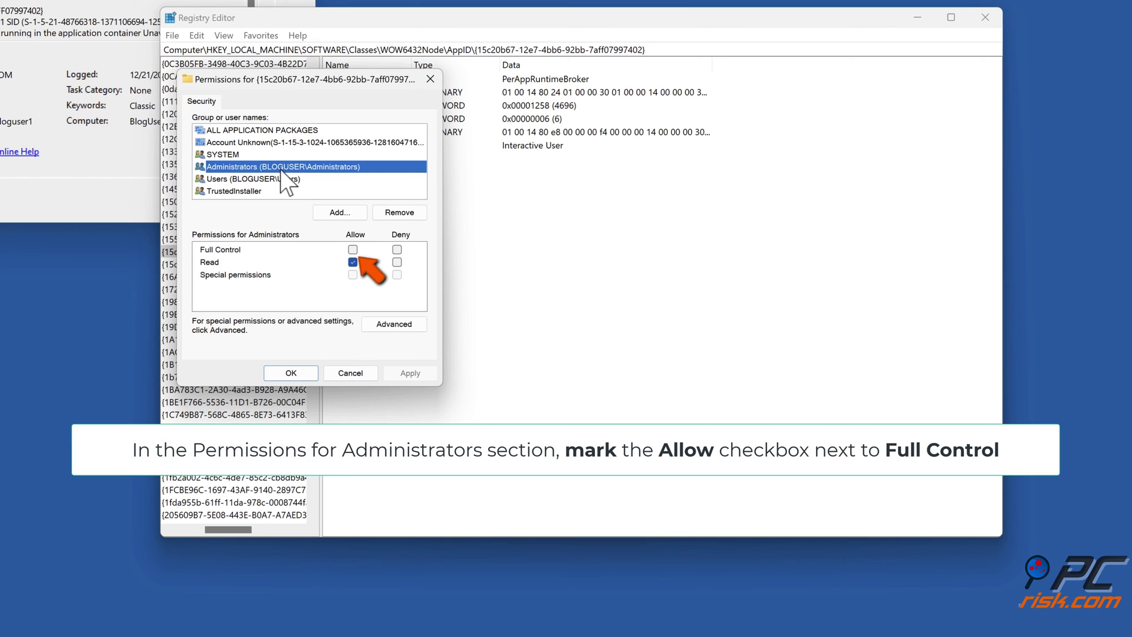
pyautogui.click(354, 251)
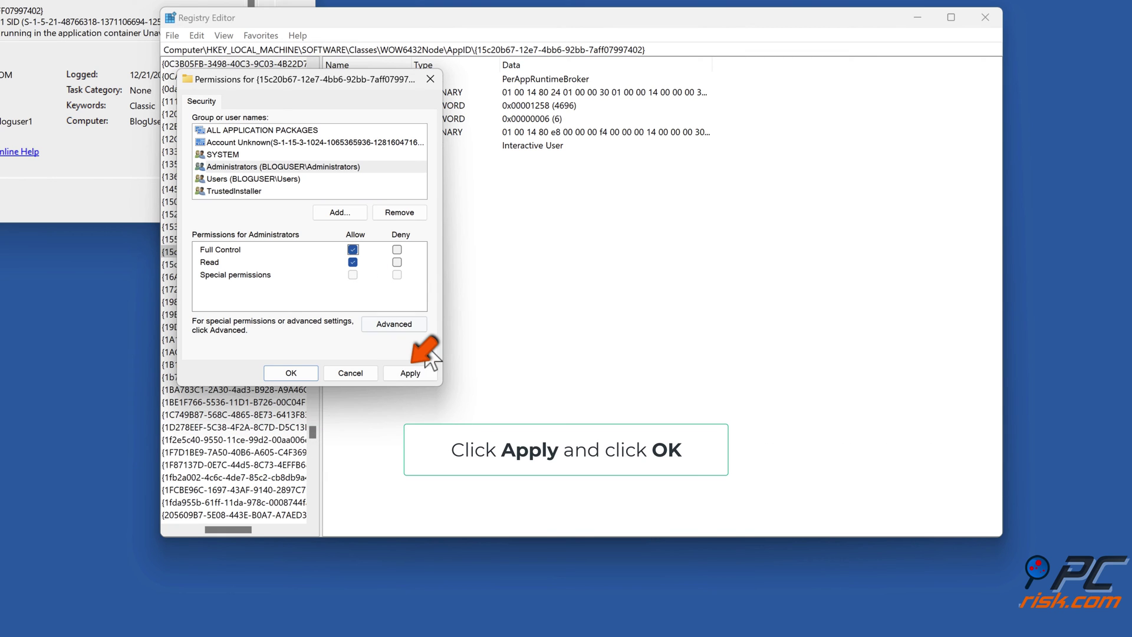
pyautogui.click(411, 374)
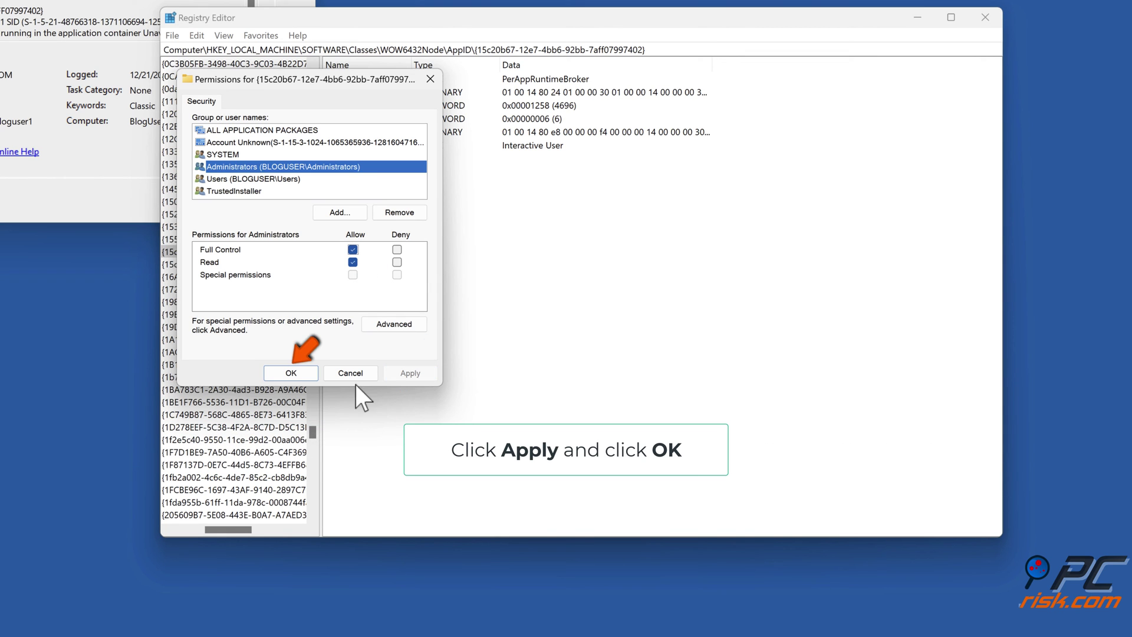
pyautogui.click(298, 376)
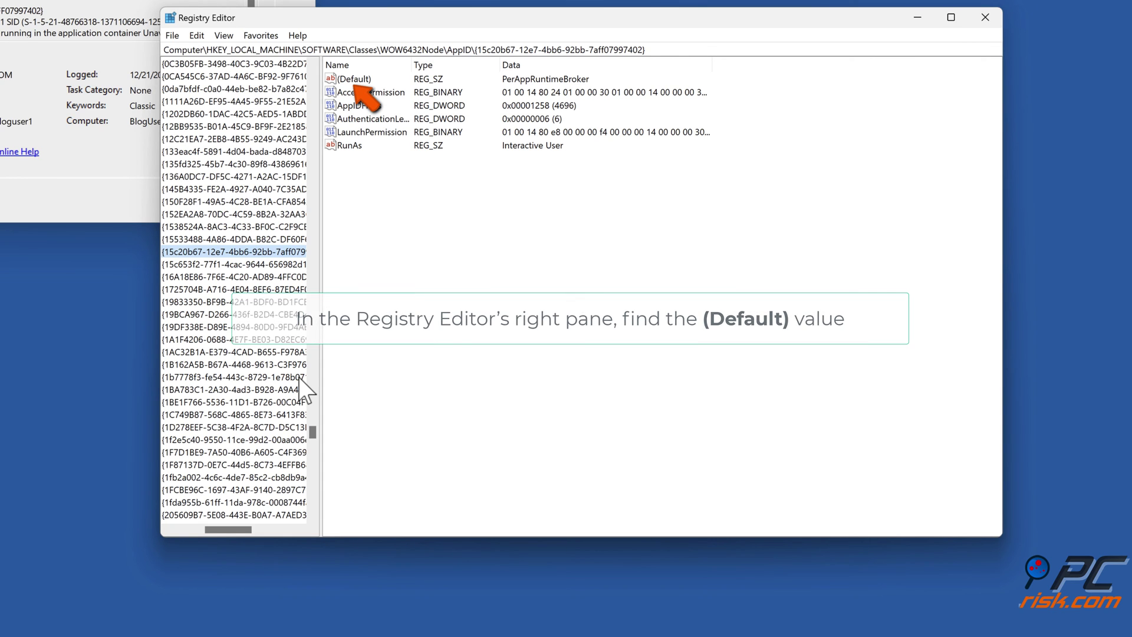
pyautogui.press('Tab')
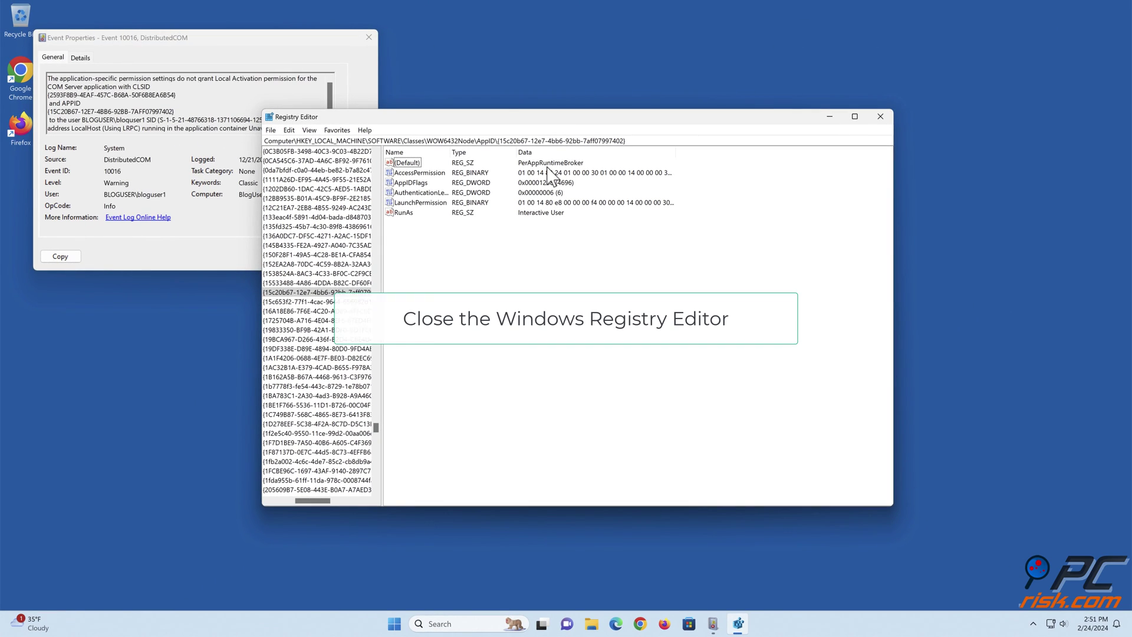
pyautogui.click(880, 117)
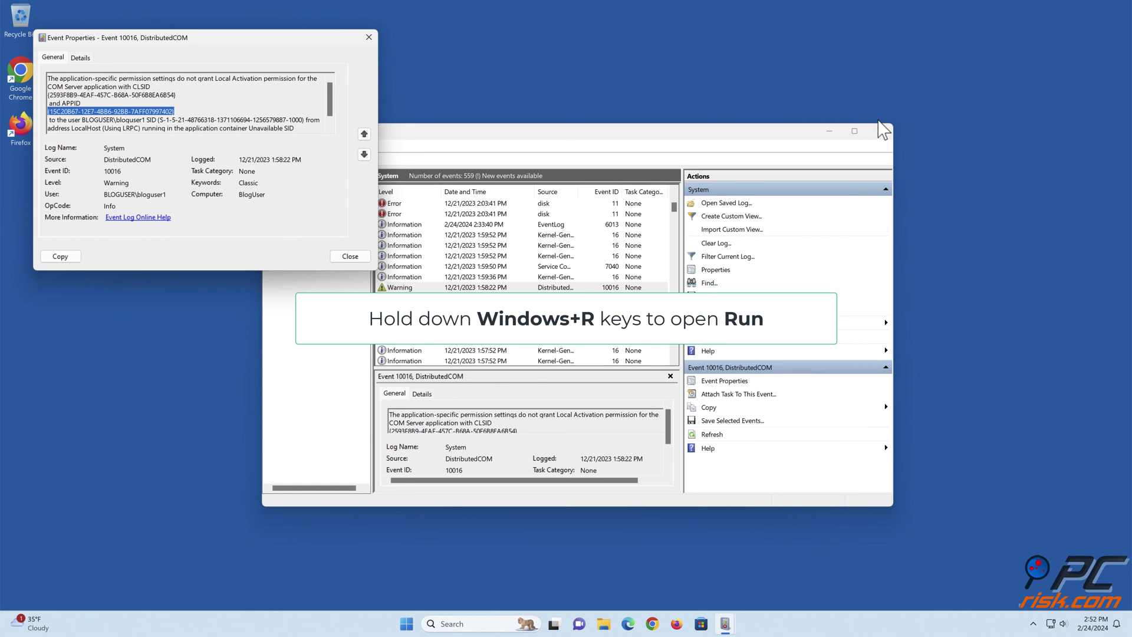
# Run comexp.msc from the Run box to launch Component Services
pyautogui.press('super+r')
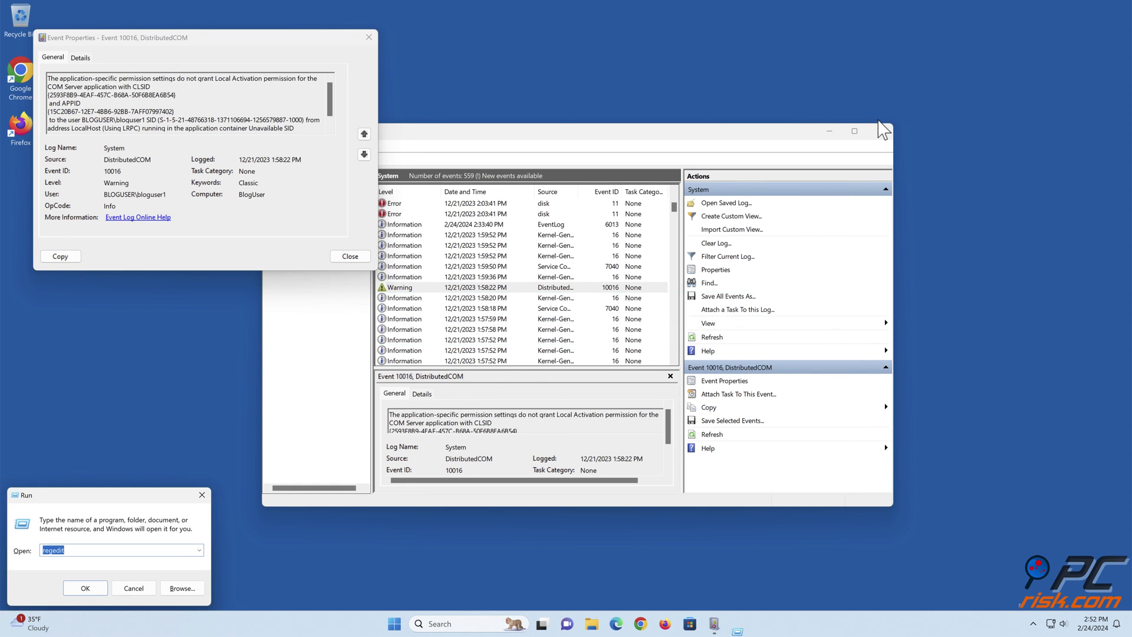
pyautogui.press('BackSpace')
pyautogui.write('comexp.msc')
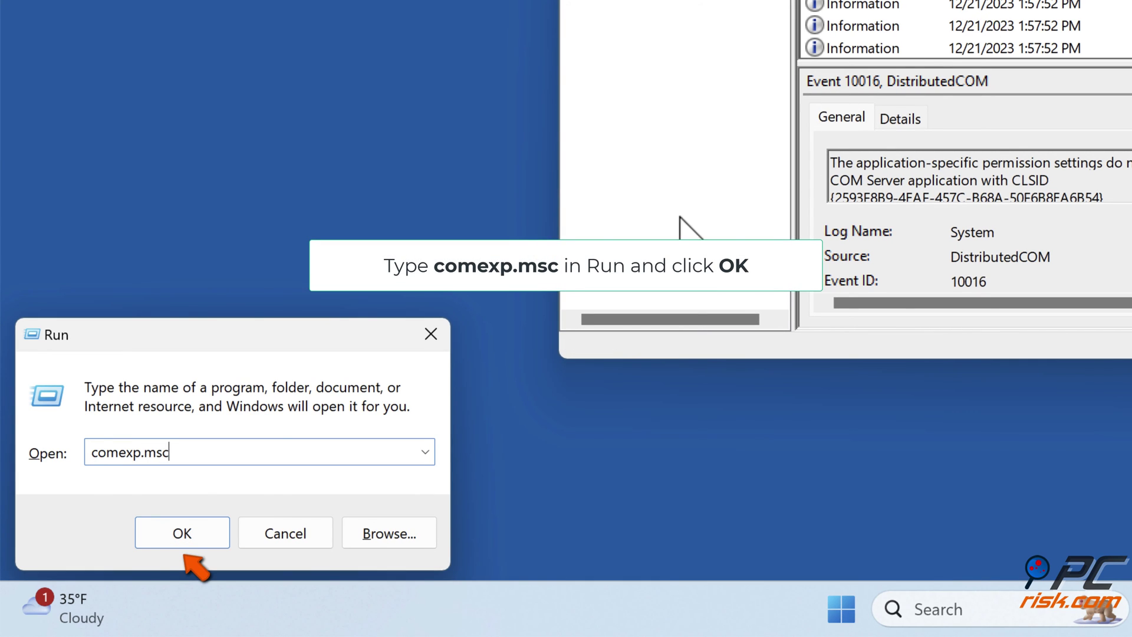
pyautogui.click(184, 536)
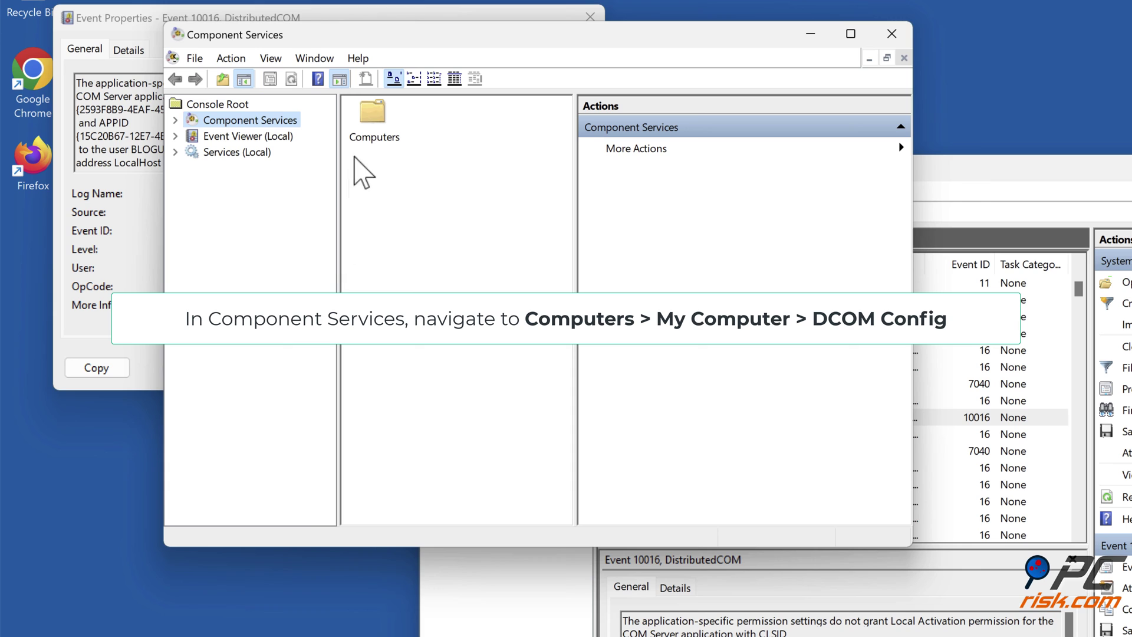
# Go to Computers > My Computer > DCOM Config in detail view and scroll to PerAppRuntimeBroker
pyautogui.doubleClick(365, 136)
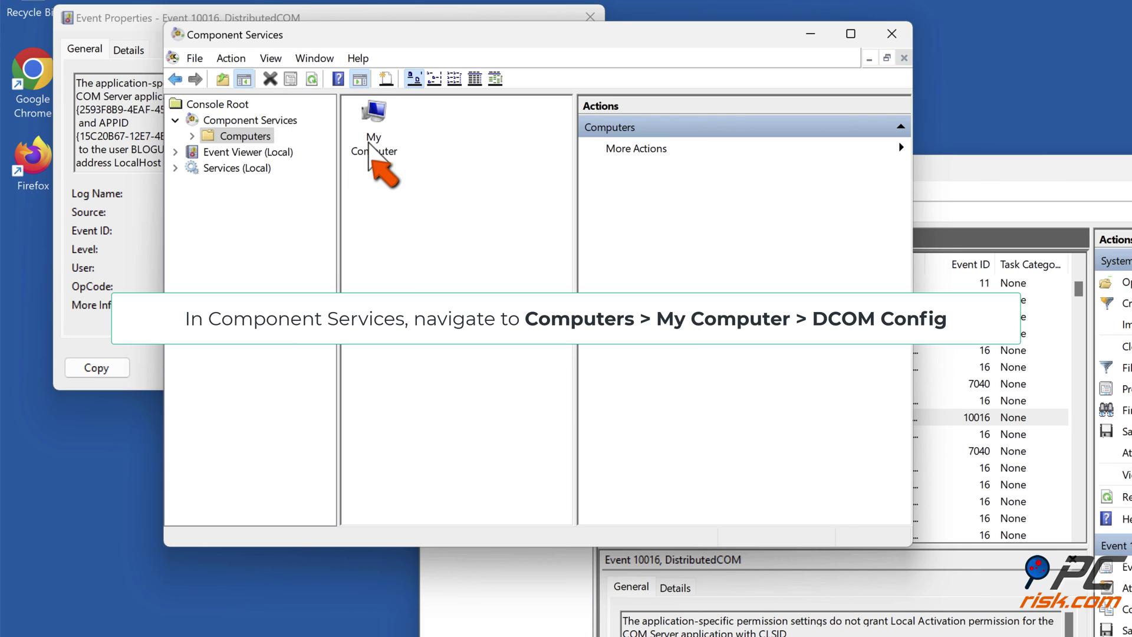
pyautogui.doubleClick(371, 148)
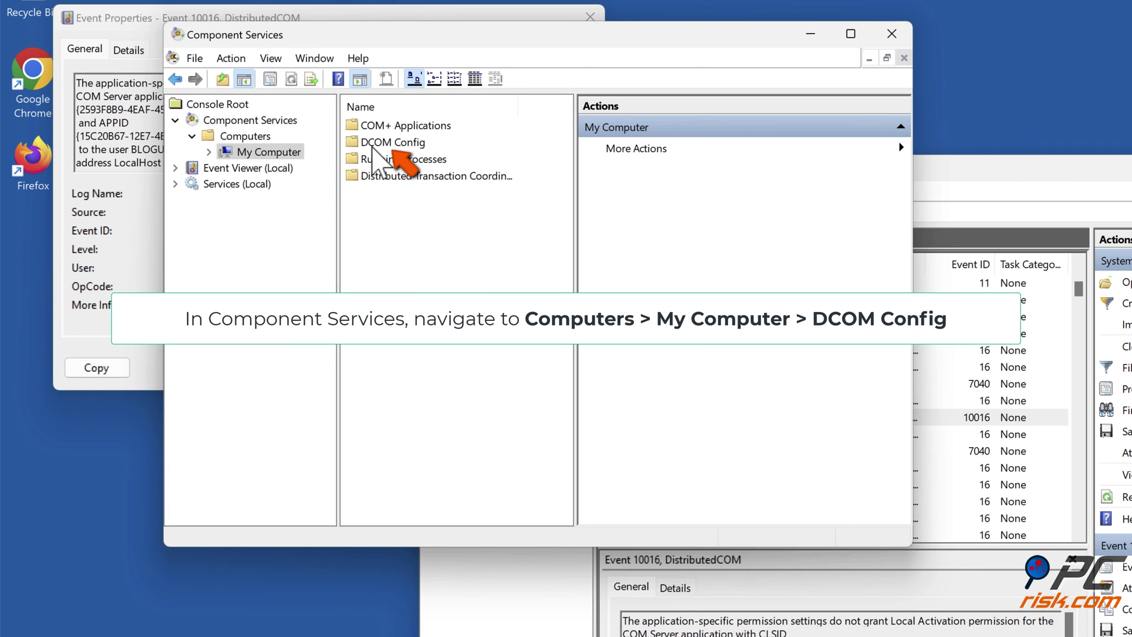
pyautogui.doubleClick(372, 144)
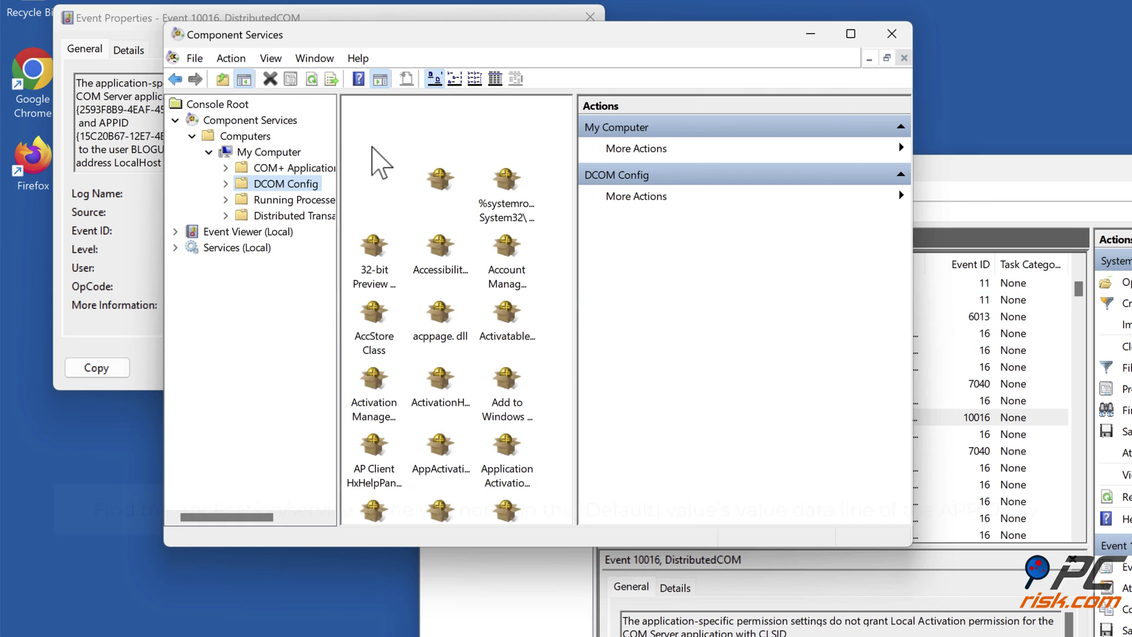
pyautogui.click(472, 83)
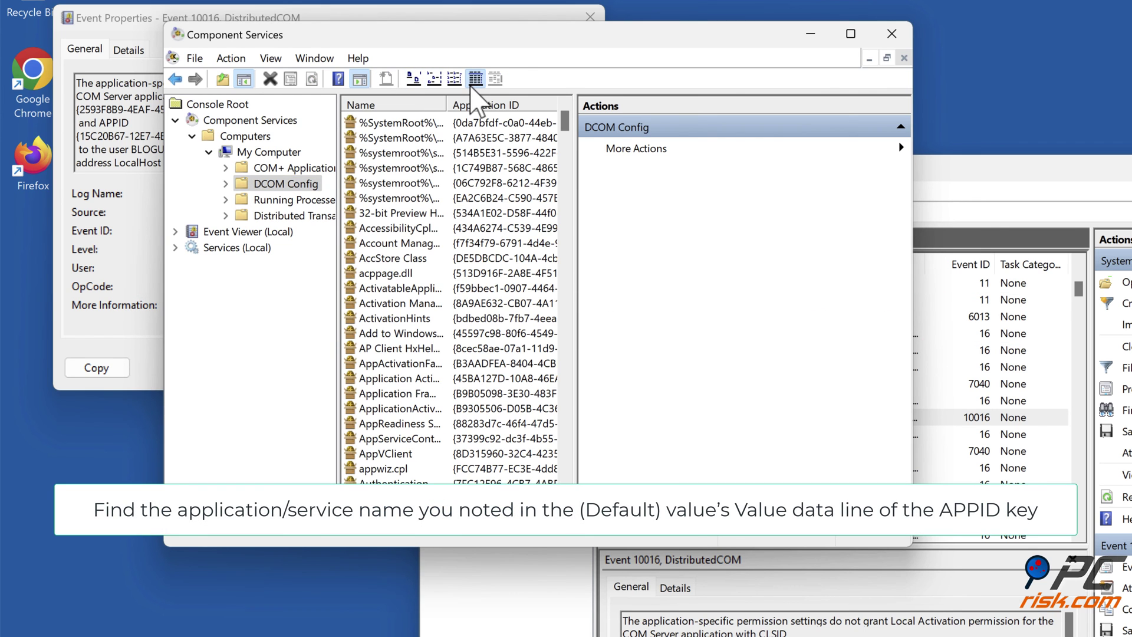
pyautogui.scroll(-20, 466, 204)
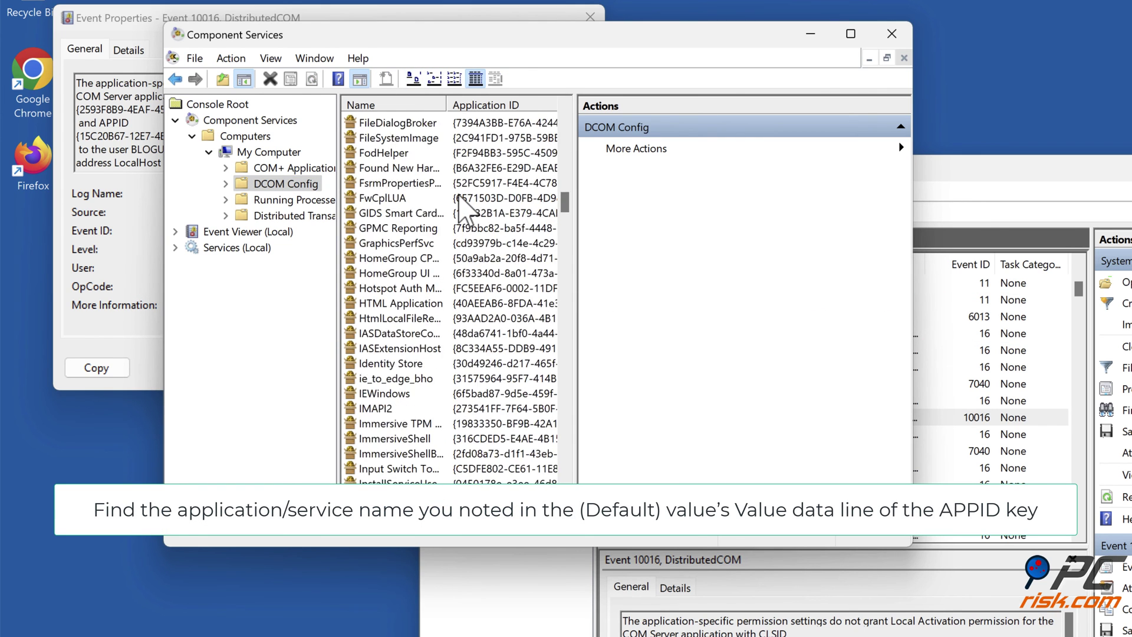
pyautogui.scroll(-5, 466, 208)
pyautogui.scroll(-2, 459, 196)
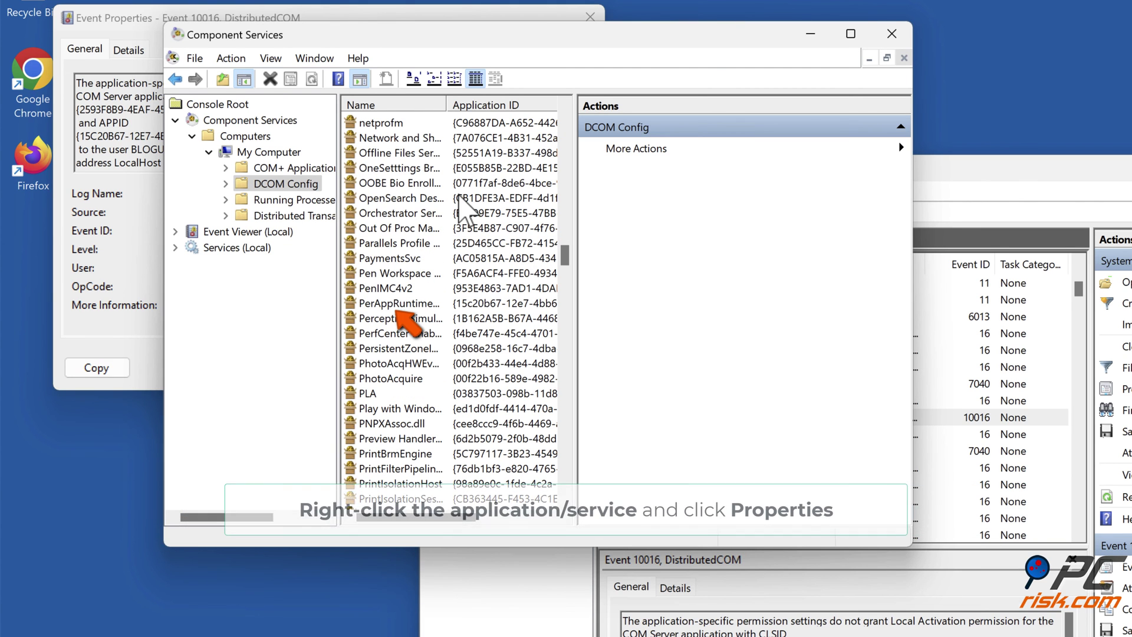
# Edit PerAppRuntimeBroker's Launch and Activation Permissions from its Security tab and remove unrecognized entries
pyautogui.rightClick(396, 302)
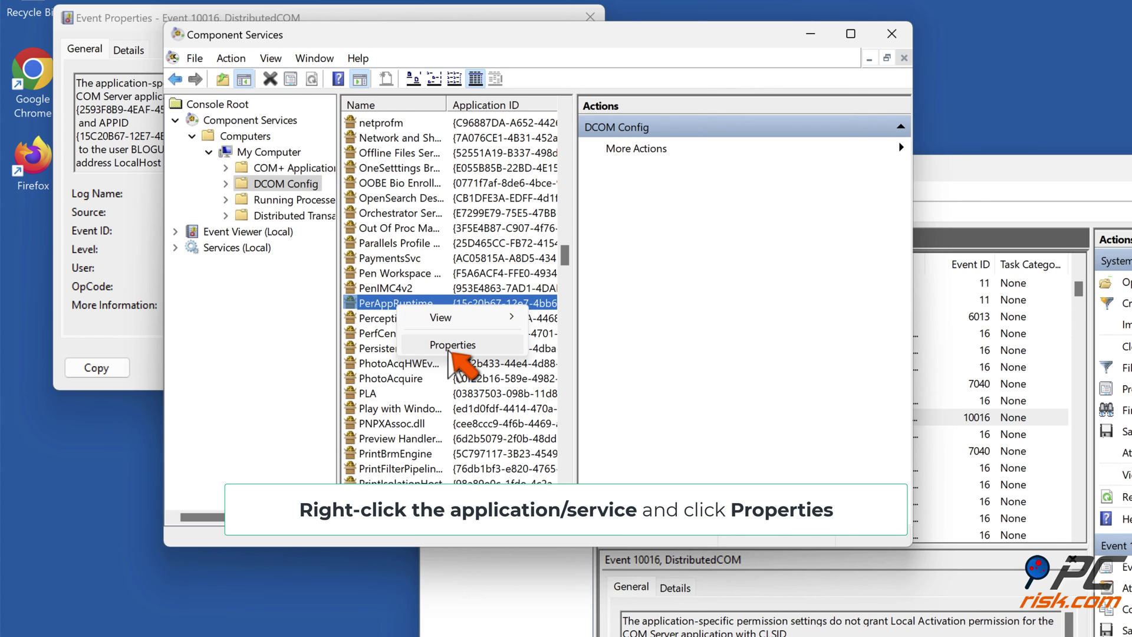
pyautogui.click(448, 348)
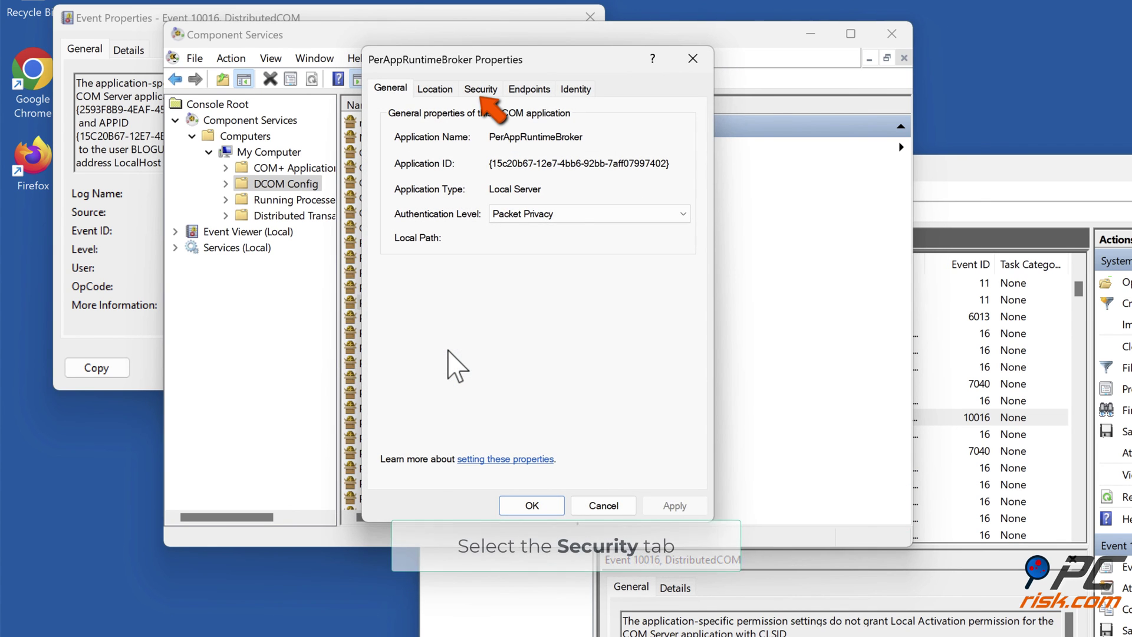
pyautogui.click(480, 94)
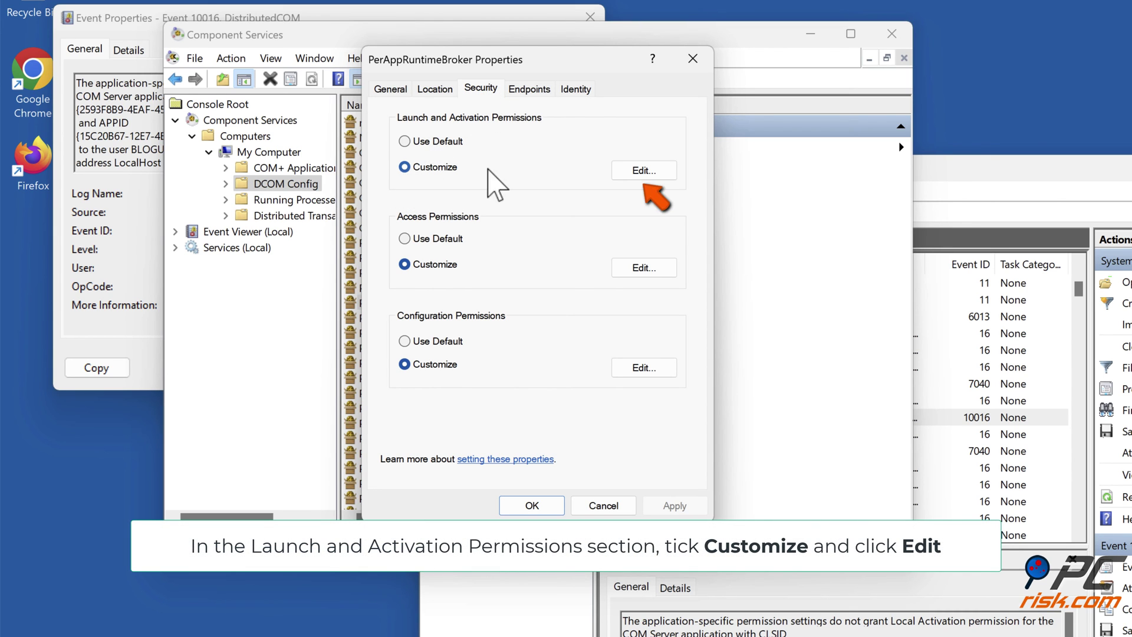
pyautogui.click(644, 172)
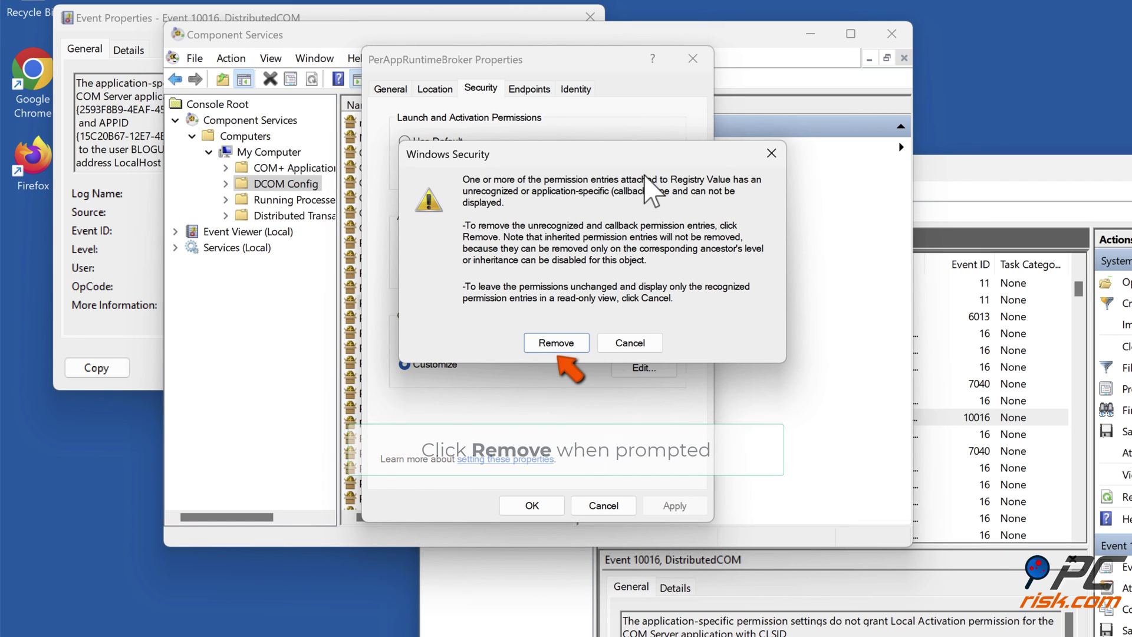
pyautogui.click(556, 344)
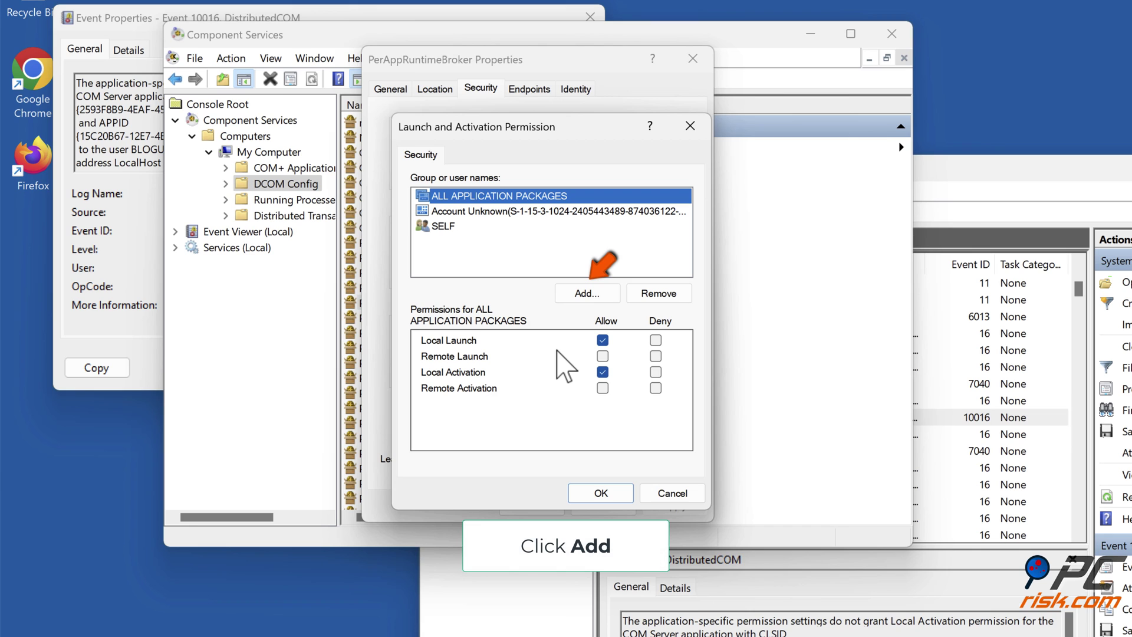
# Find the Administrators group via advanced search and add it to the Launch and Activation list
pyautogui.click(587, 293)
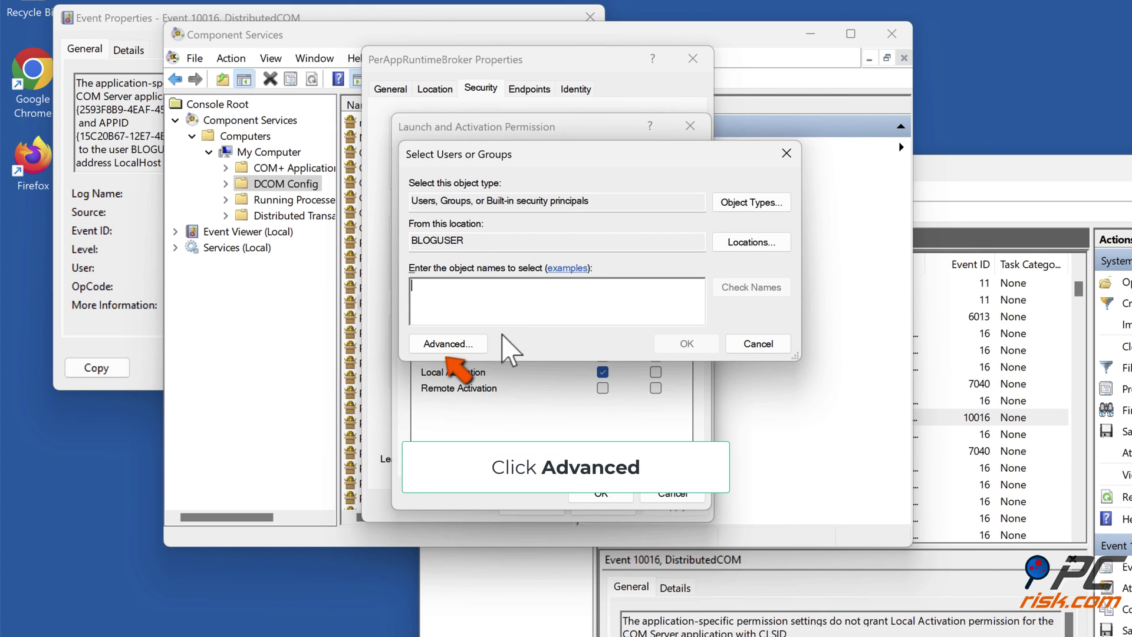
pyautogui.click(447, 345)
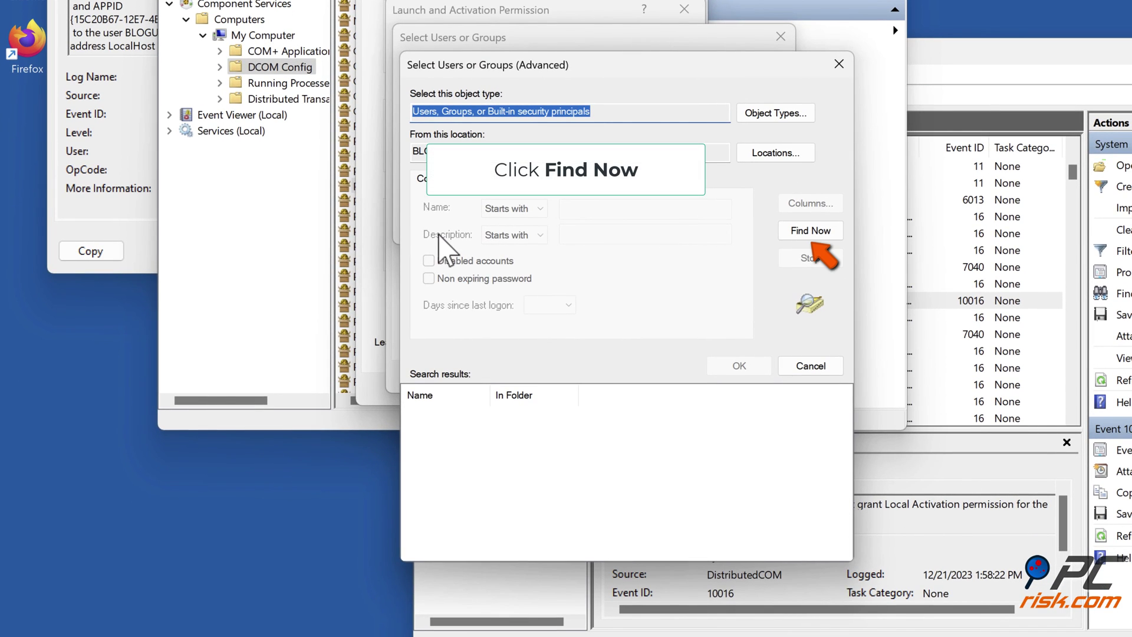
pyautogui.click(806, 233)
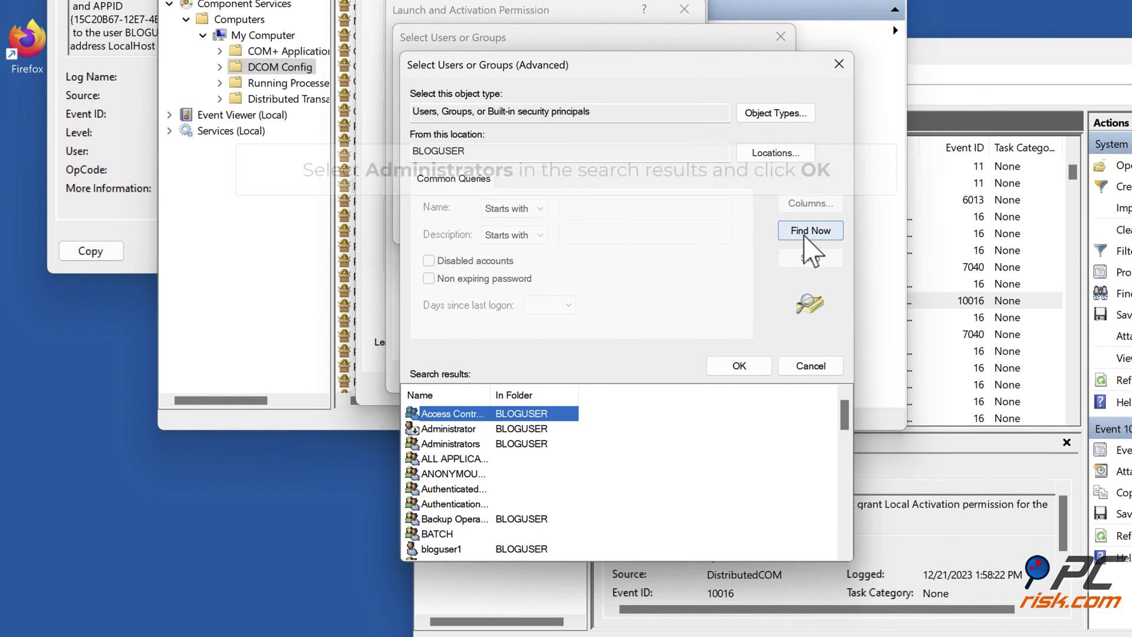
pyautogui.click(448, 448)
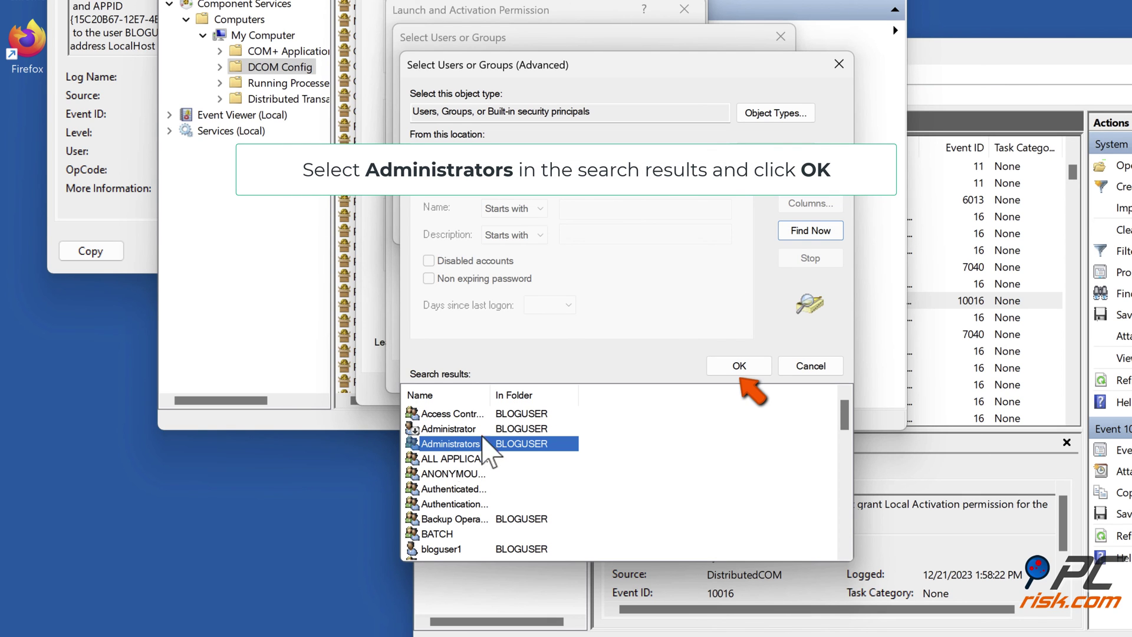
pyautogui.click(740, 366)
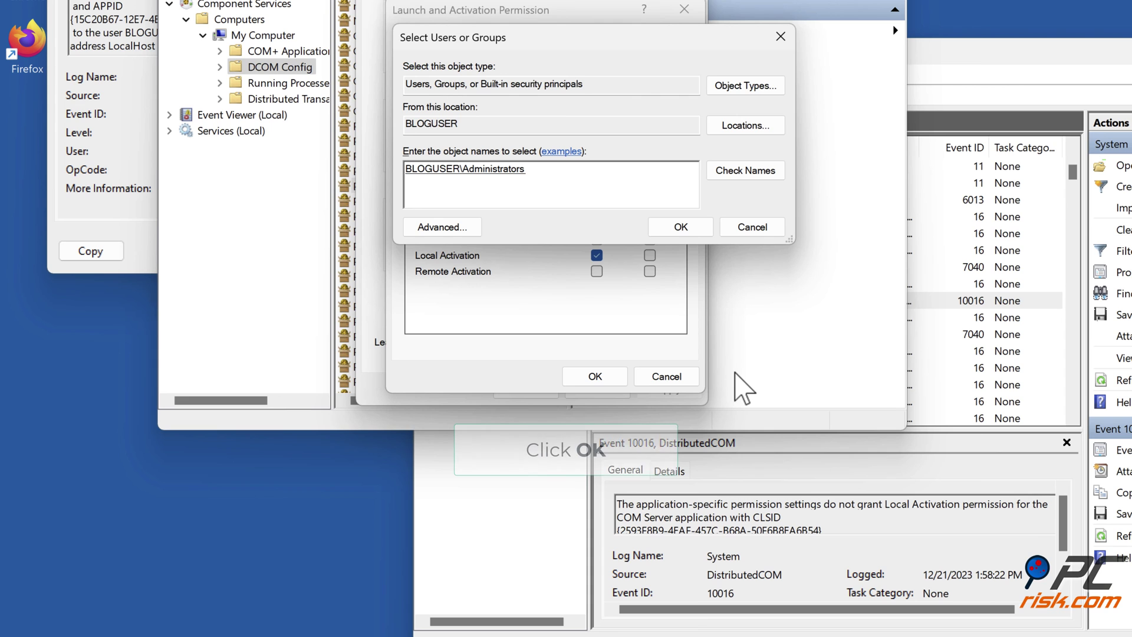
pyautogui.click(681, 227)
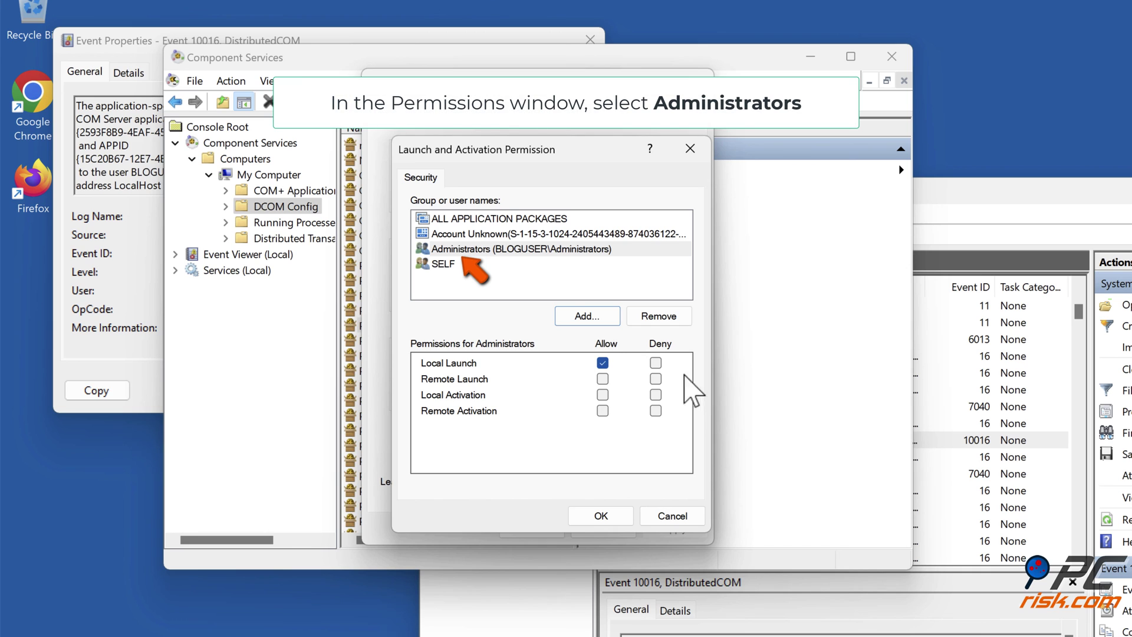
# Allow Administrators Remote Launch, Local Activation and Remote Activation, then apply and close PerAppRuntimeBroker Properties
pyautogui.click(518, 252)
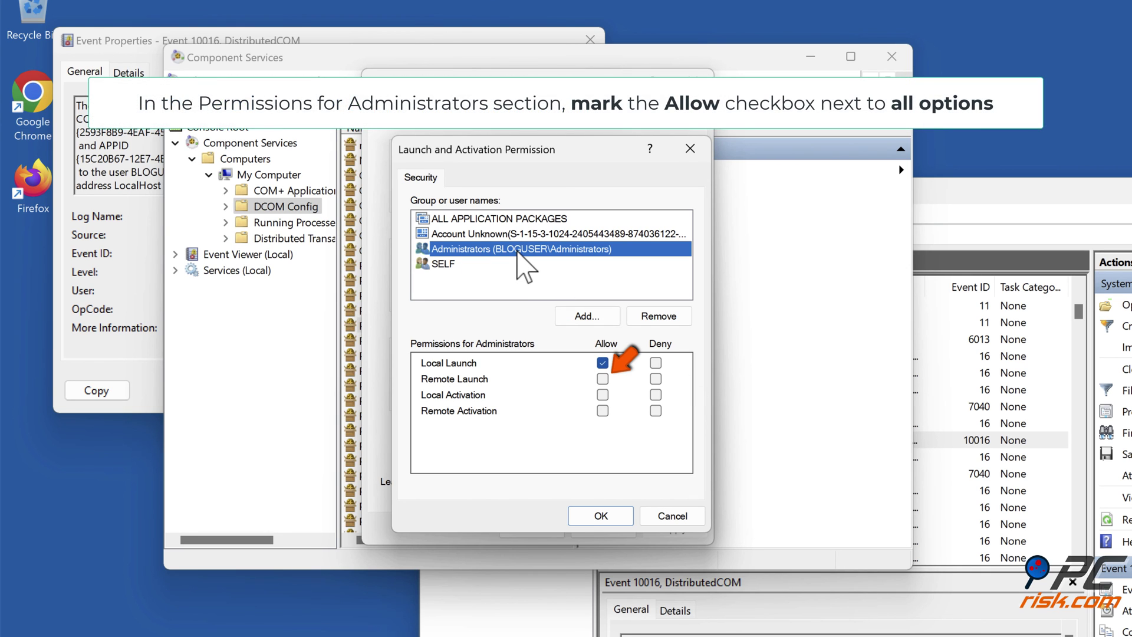
pyautogui.click(602, 378)
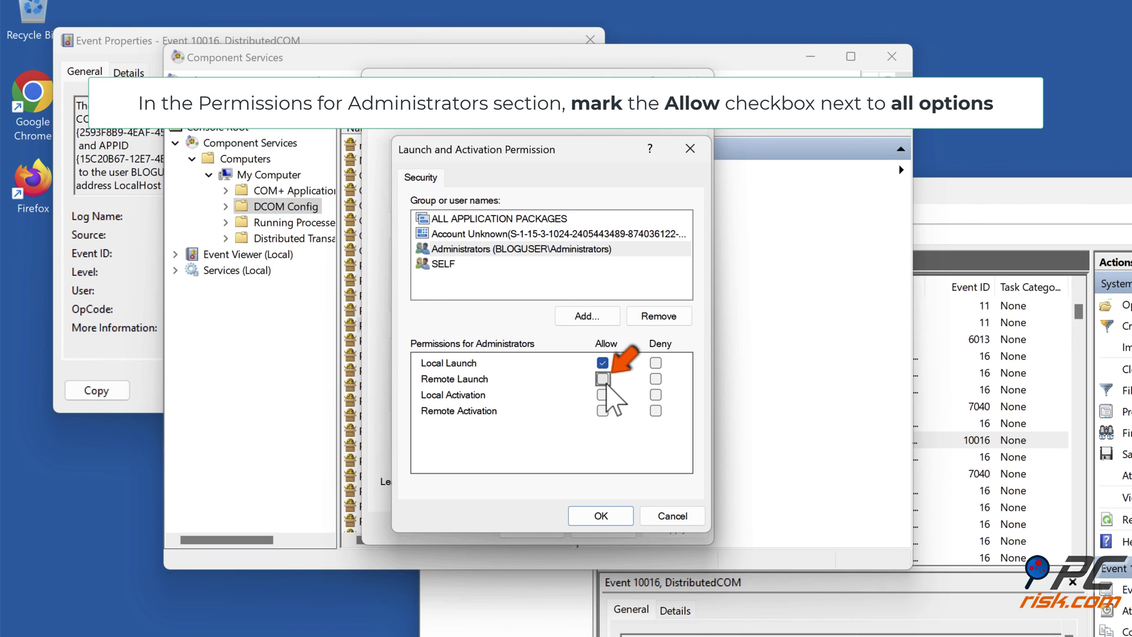
pyautogui.click(602, 395)
pyautogui.click(602, 411)
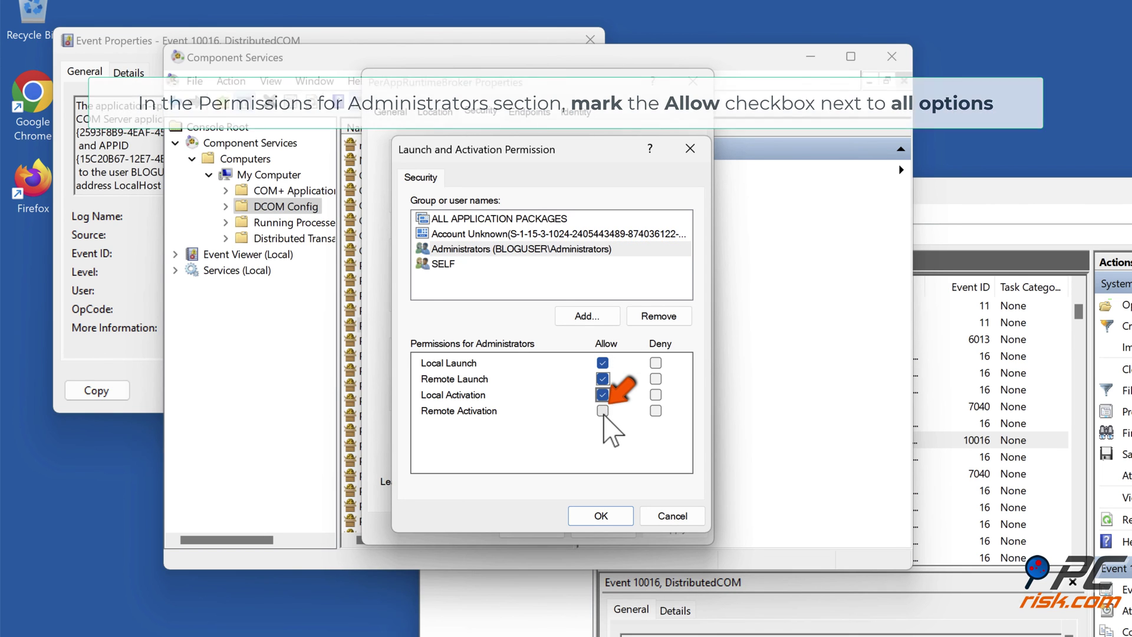
pyautogui.click(602, 519)
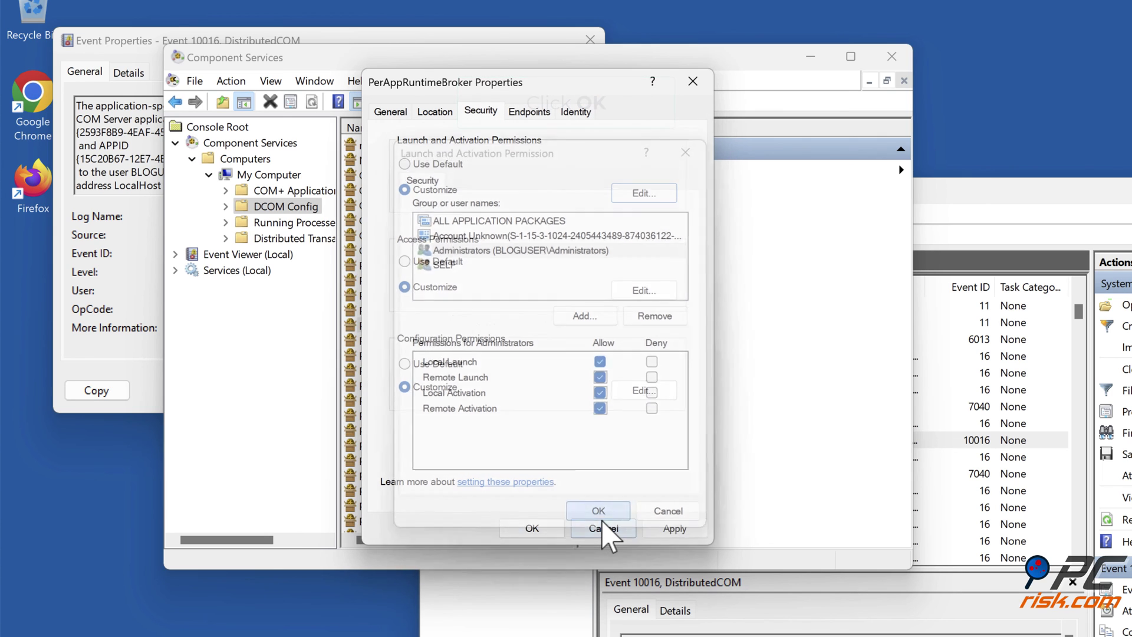
pyautogui.click(675, 529)
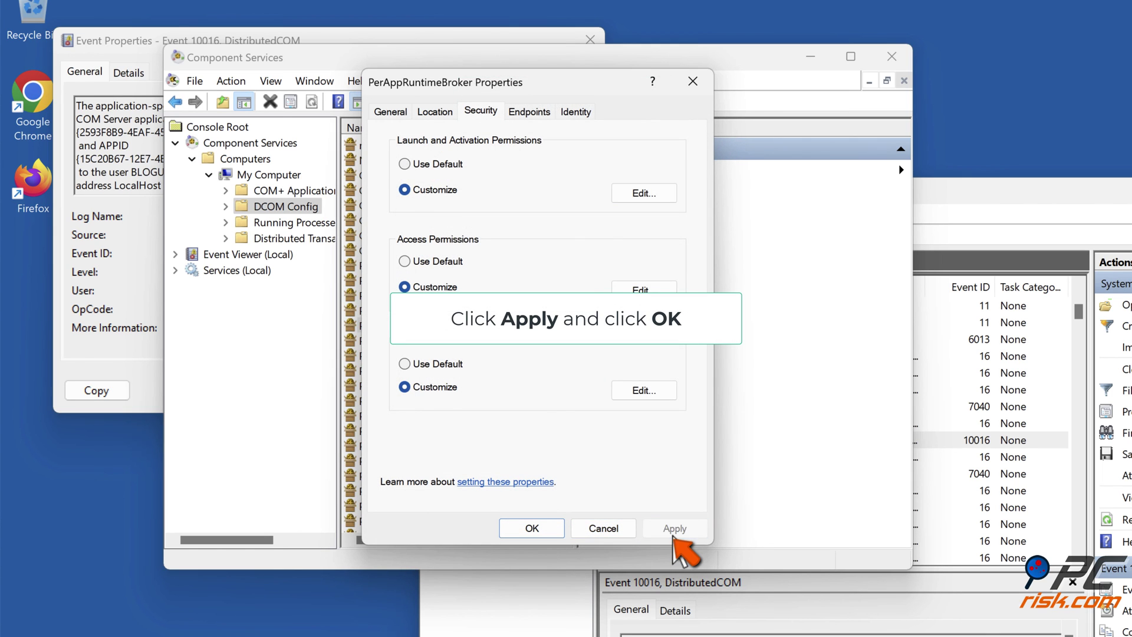
pyautogui.click(532, 529)
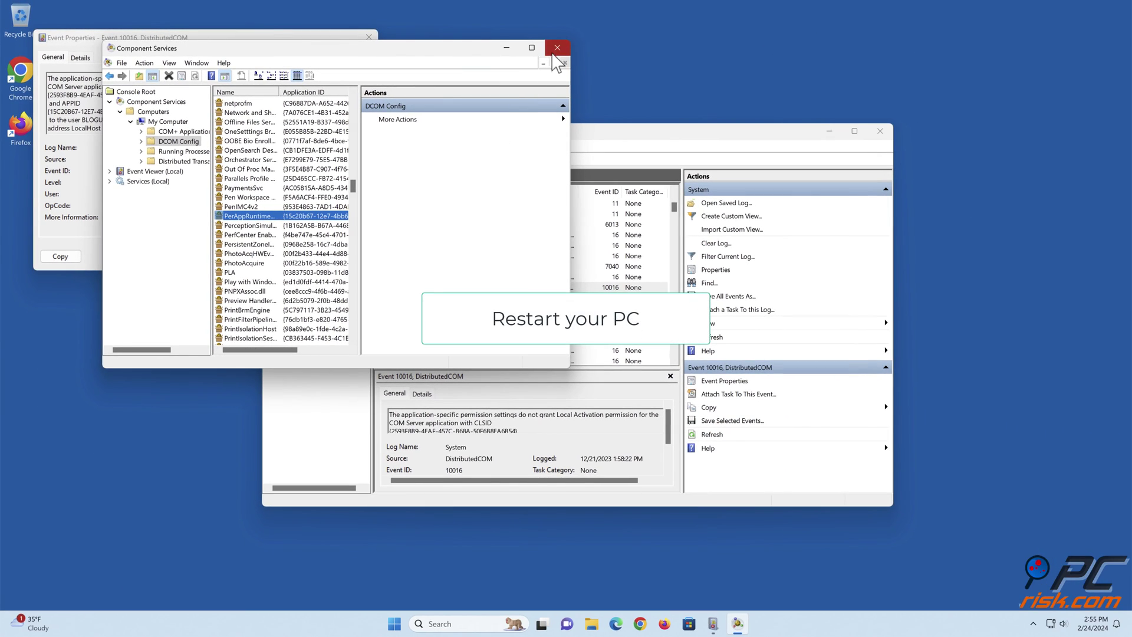
# Close Component Services, the event details window and Event Viewer
pyautogui.click(557, 47)
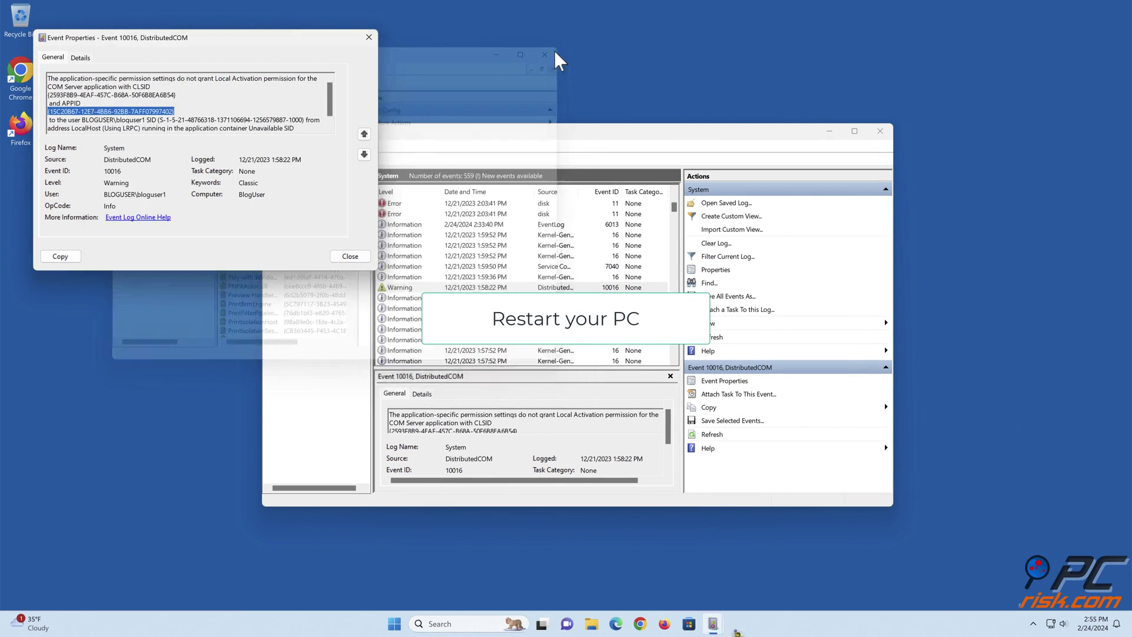
pyautogui.click(352, 263)
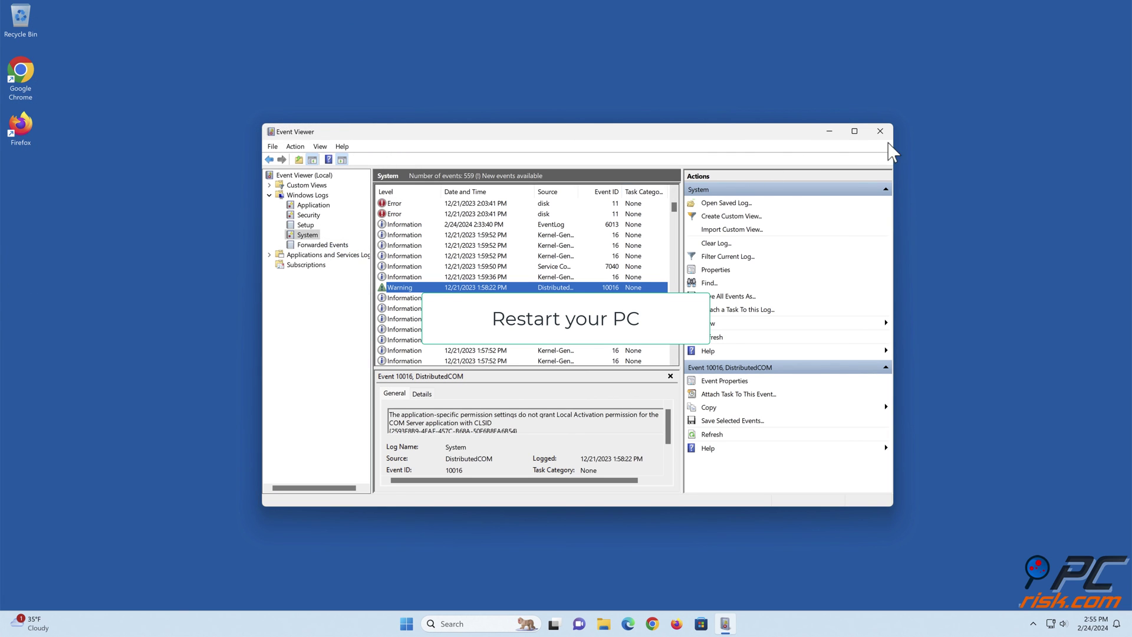
pyautogui.click(882, 133)
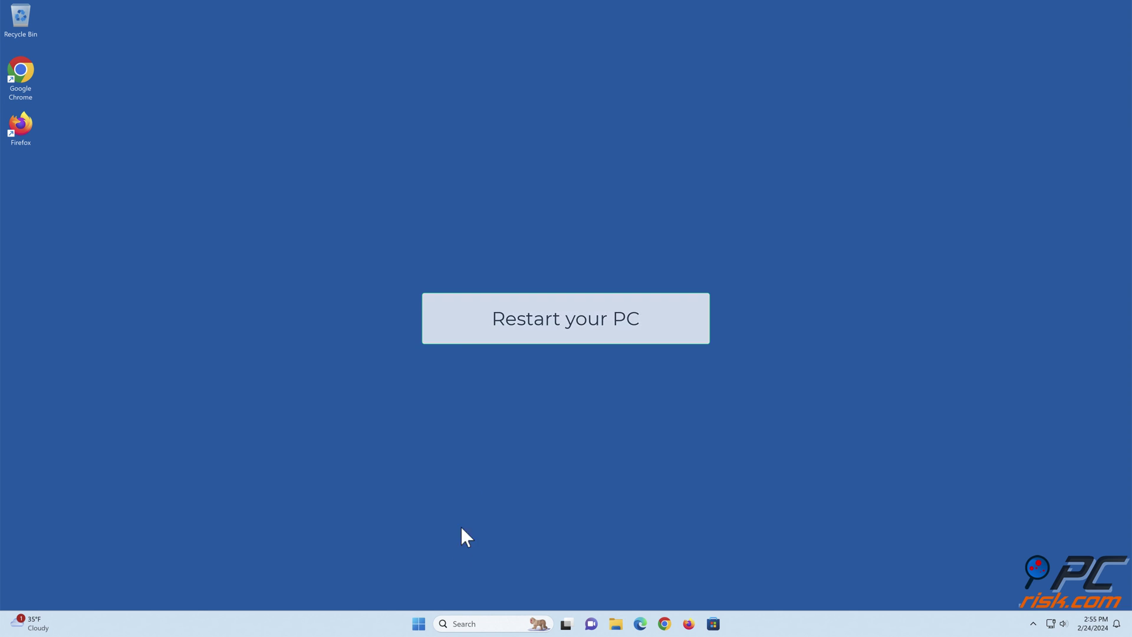
# Restart the PC from the Start menu's power options
pyautogui.click(419, 624)
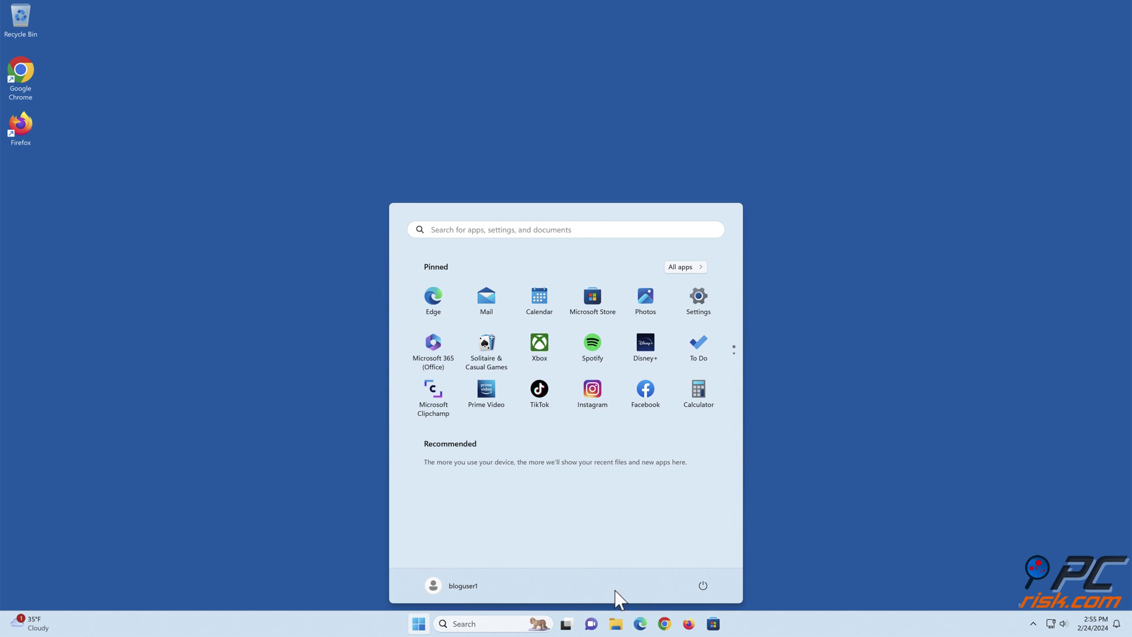
pyautogui.click(703, 585)
pyautogui.click(699, 565)
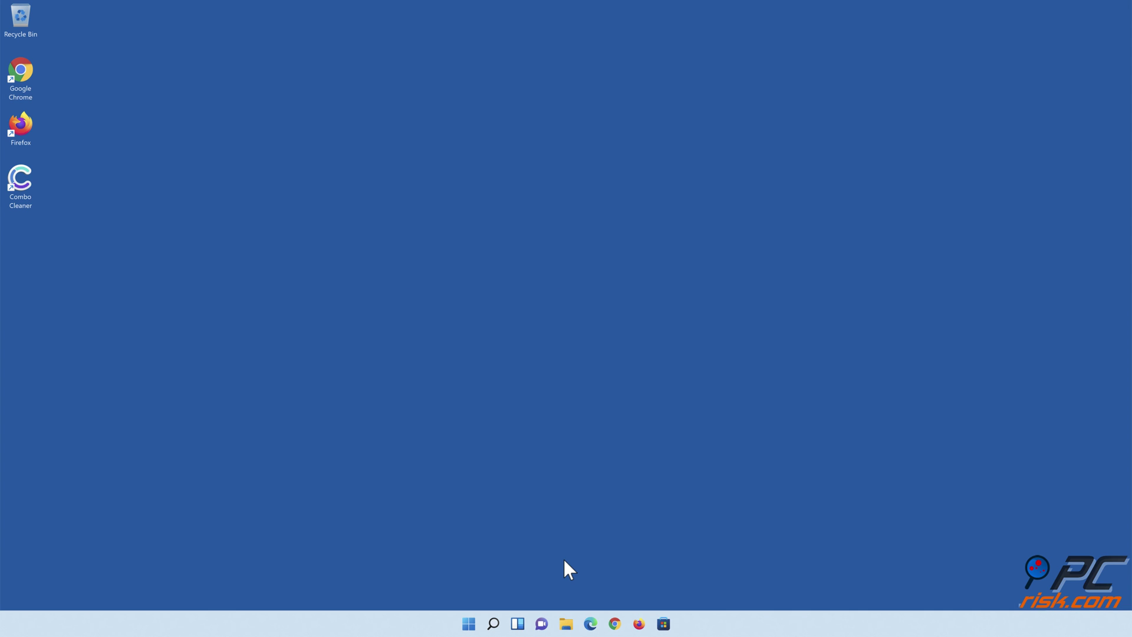
# Run a Combo Cleaner quick scan and quarantine all 323 detected threats
pyautogui.doubleClick(23, 189)
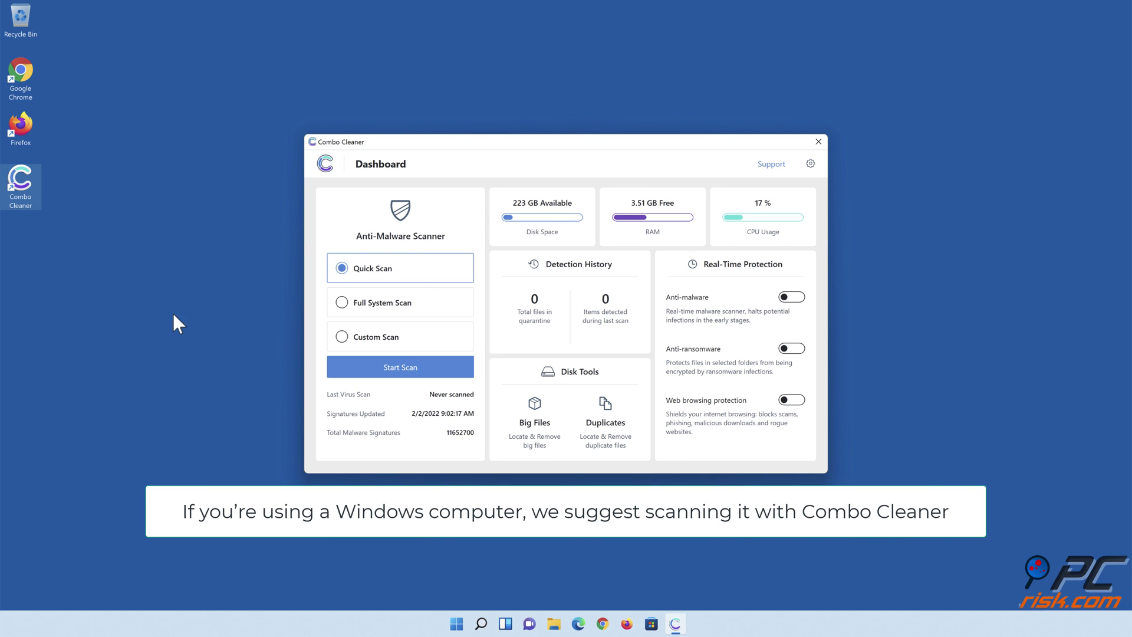
pyautogui.click(402, 376)
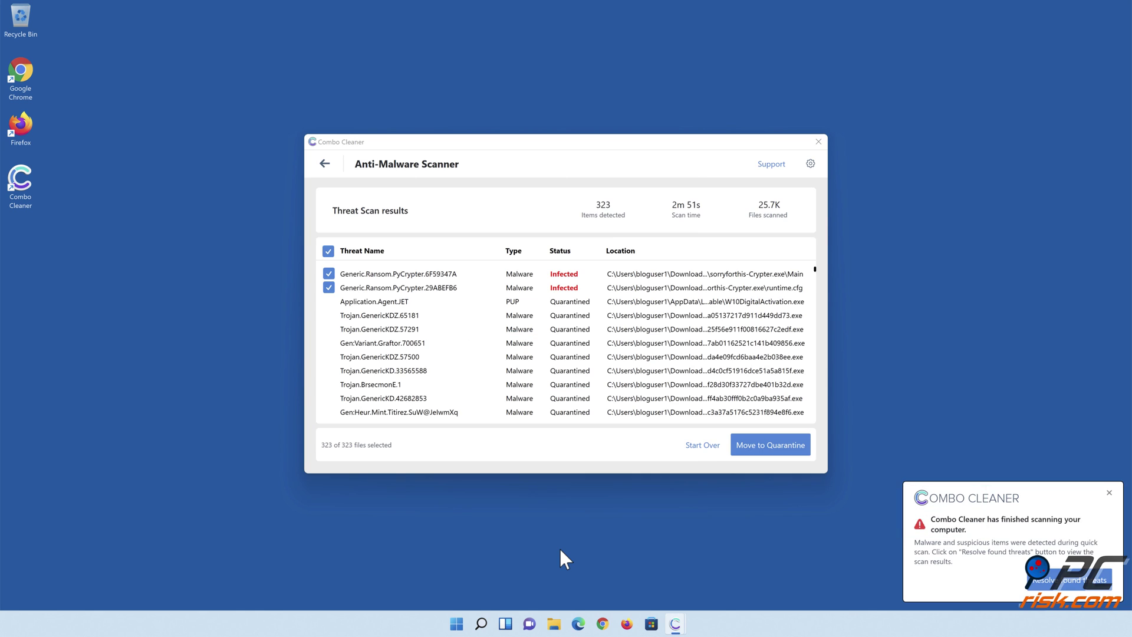
pyautogui.click(768, 447)
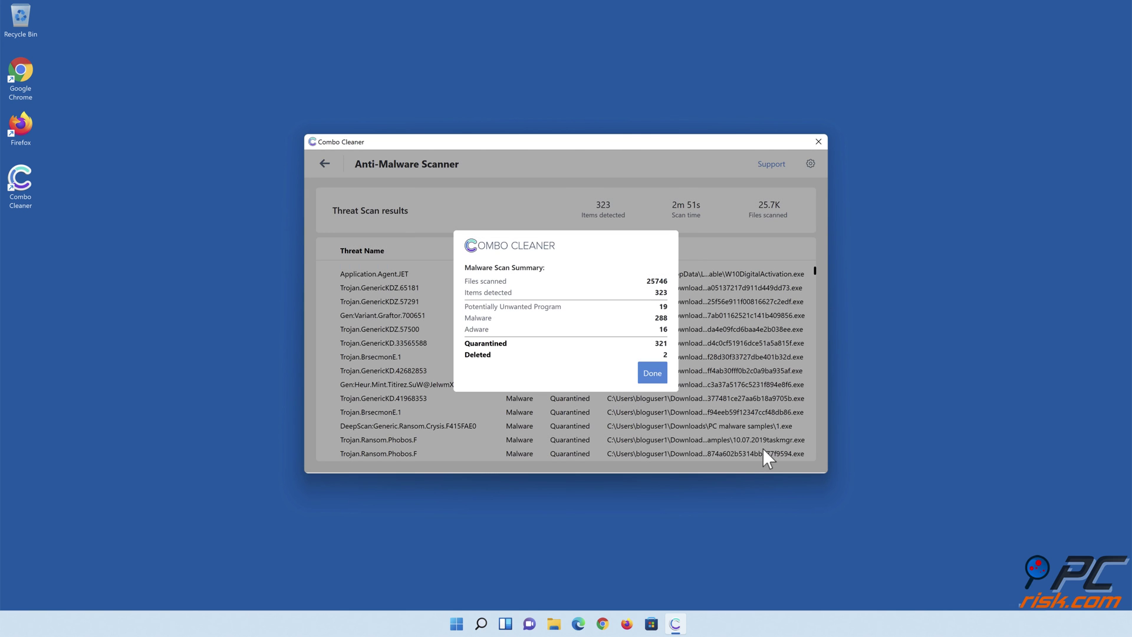
pyautogui.click(652, 373)
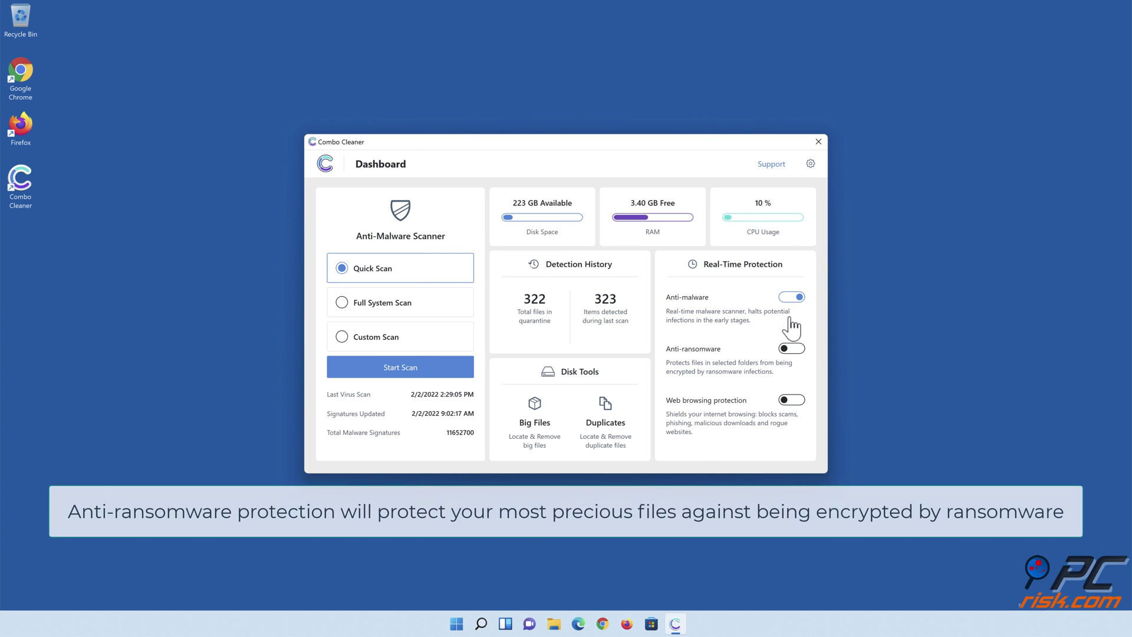
# Add the Documents folder to anti-ransomware protection, then enable Web browsing protection
pyautogui.click(793, 351)
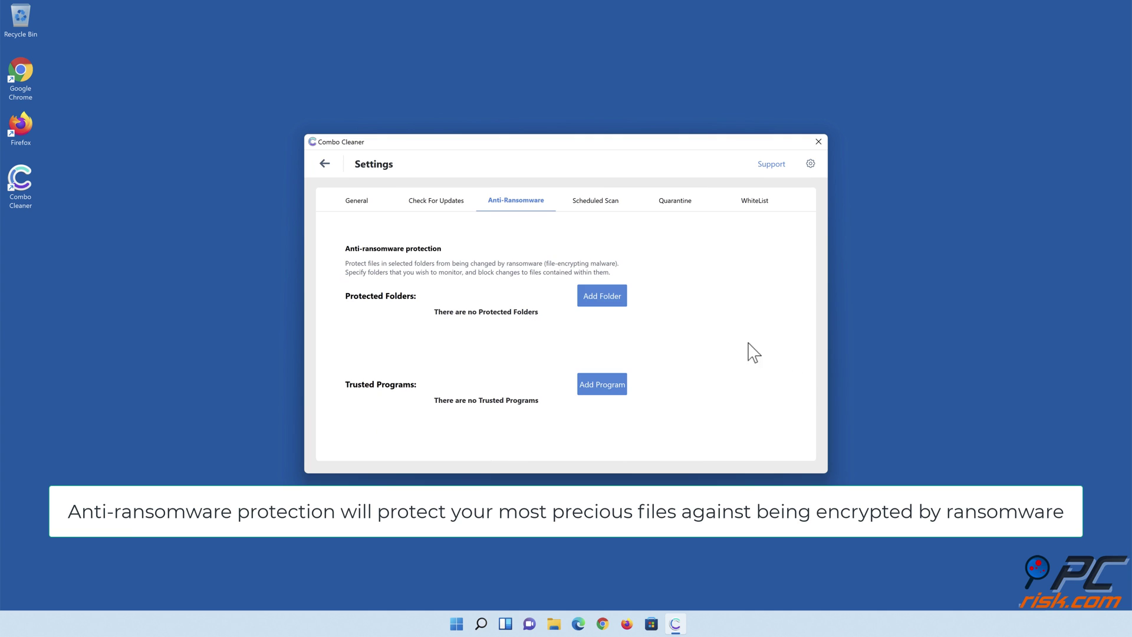
pyautogui.click(605, 298)
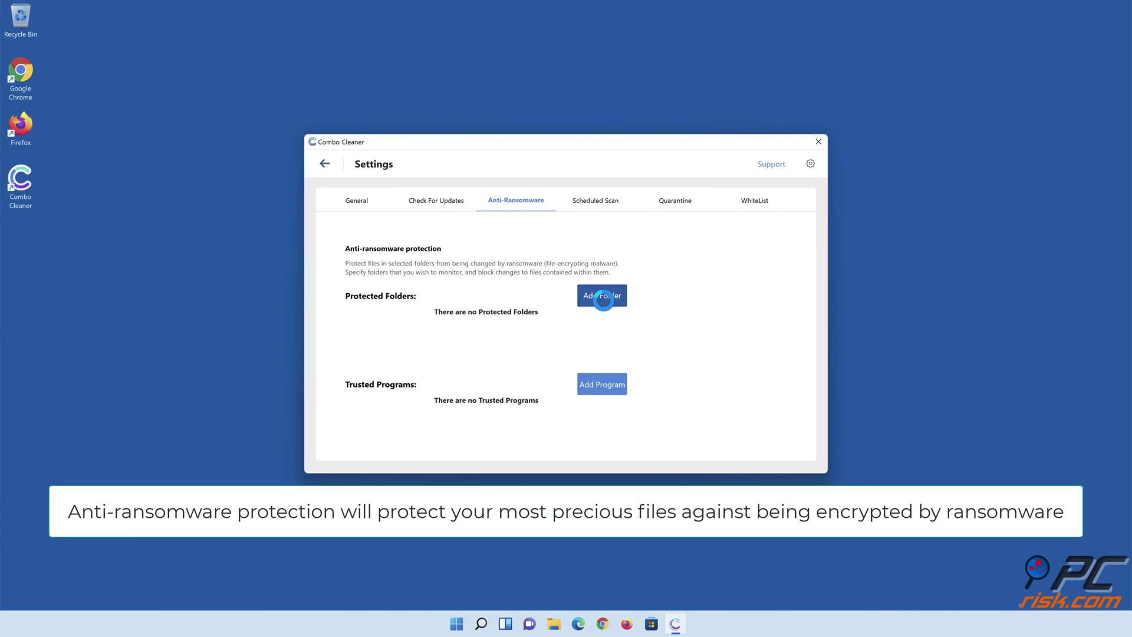
pyautogui.click(491, 305)
pyautogui.click(500, 327)
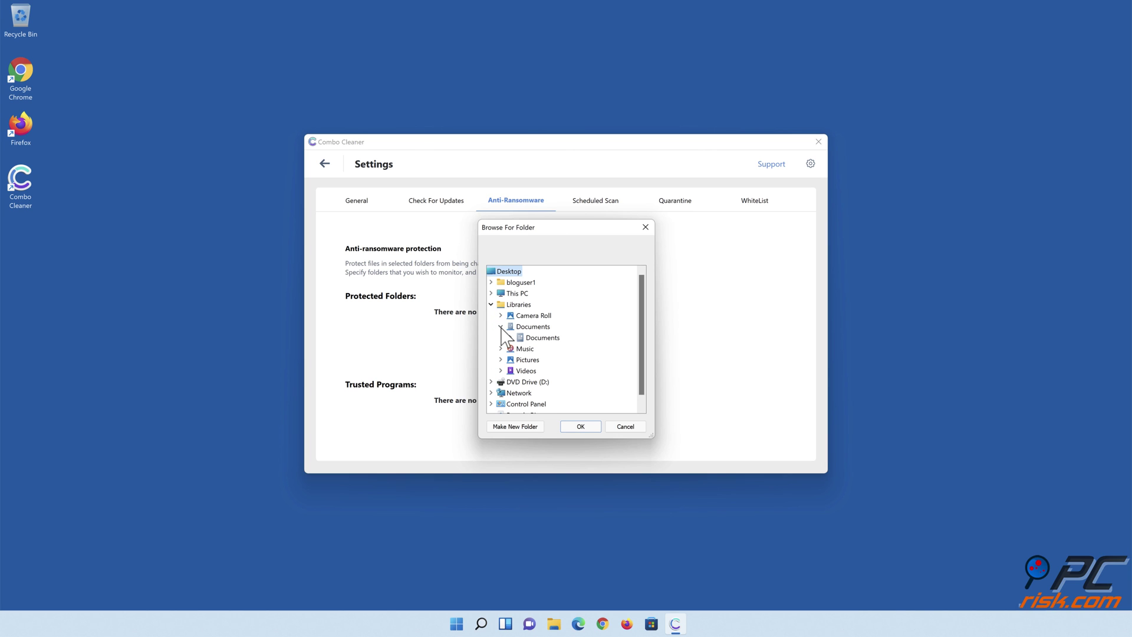
pyautogui.click(533, 339)
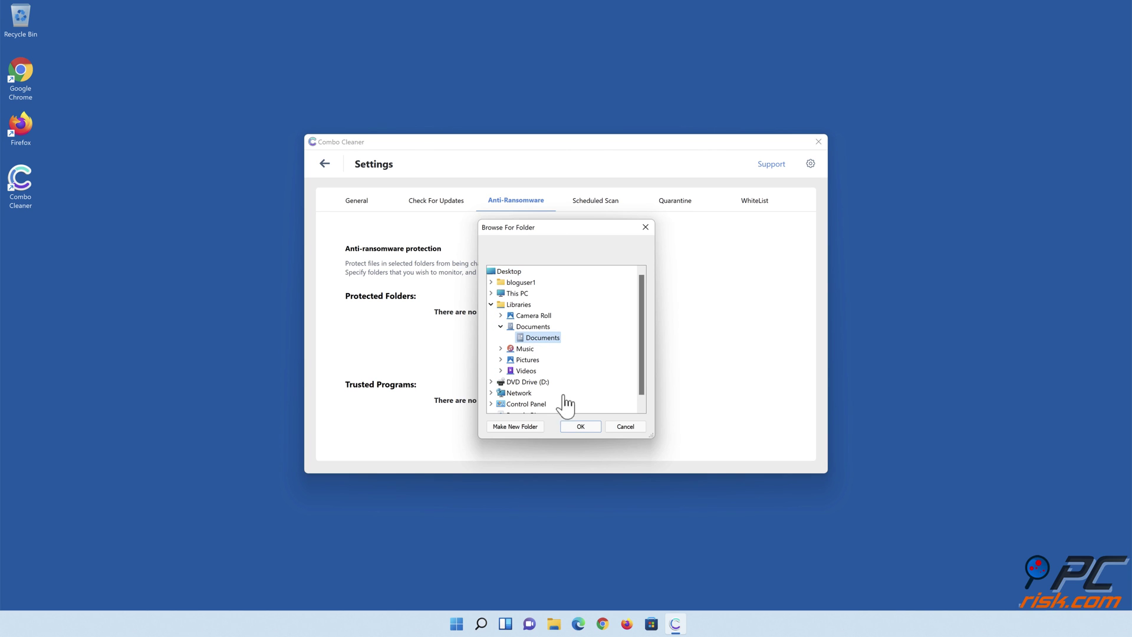
pyautogui.click(580, 427)
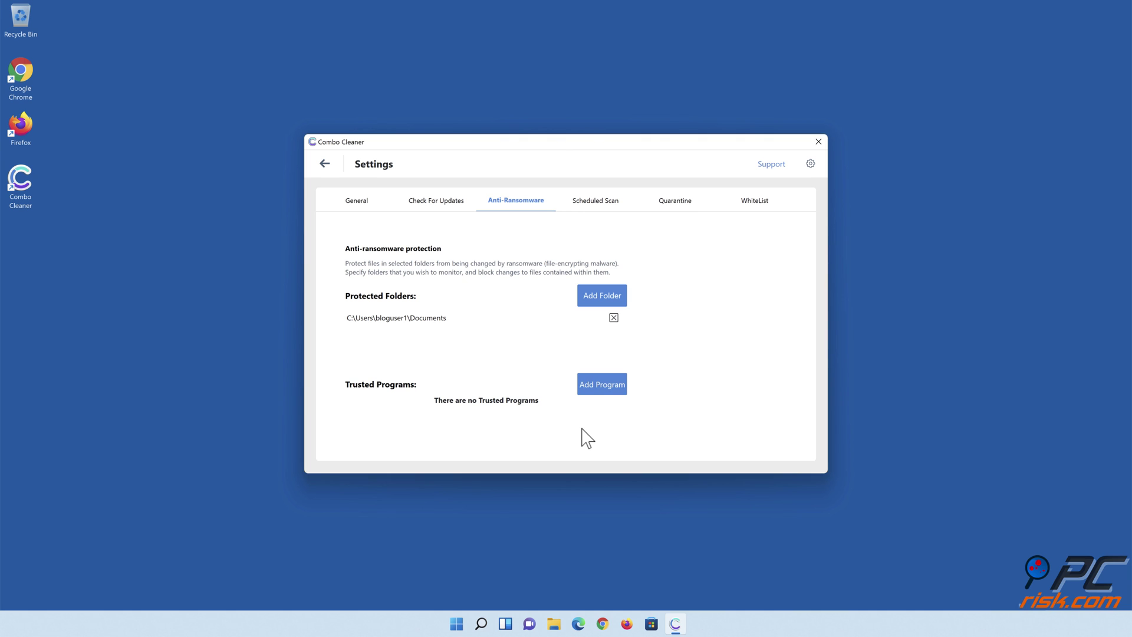
pyautogui.click(326, 165)
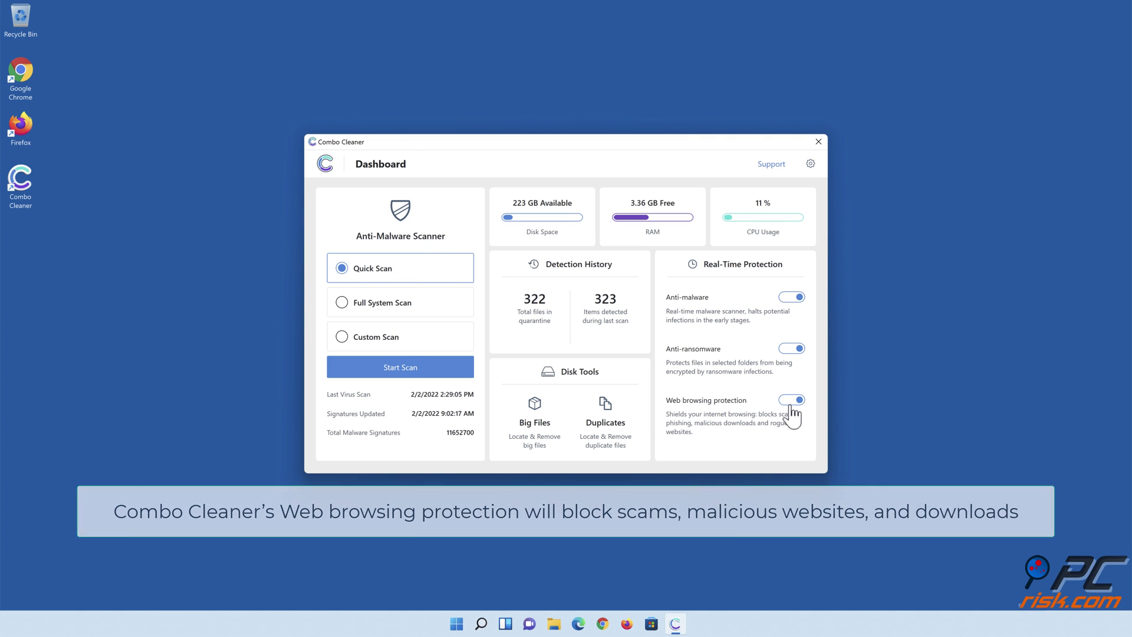
pyautogui.click(575, 558)
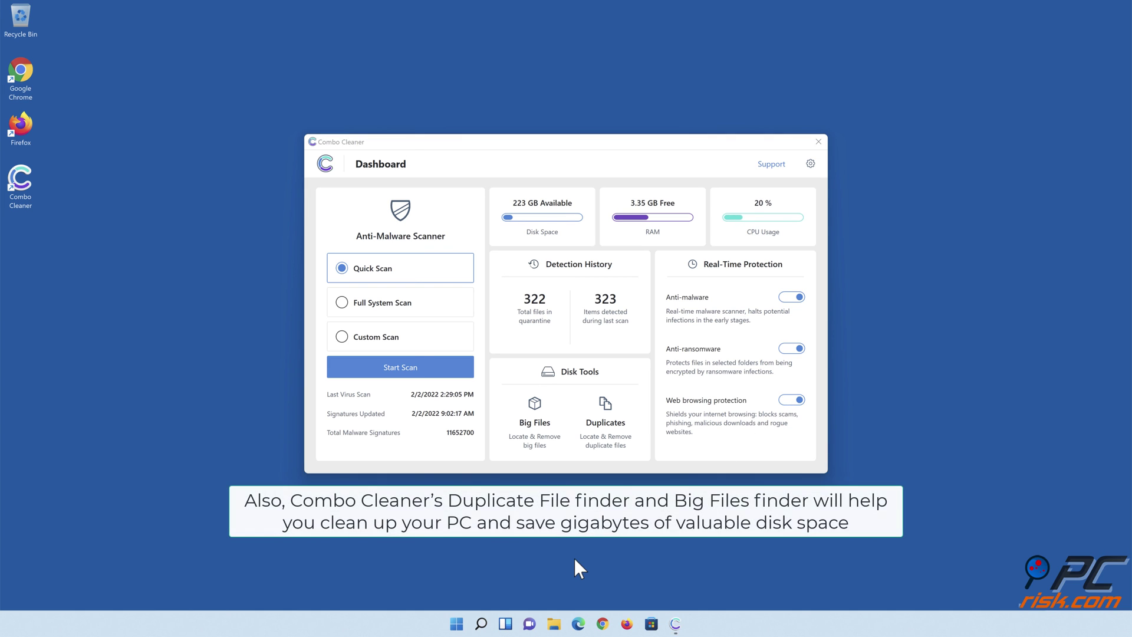